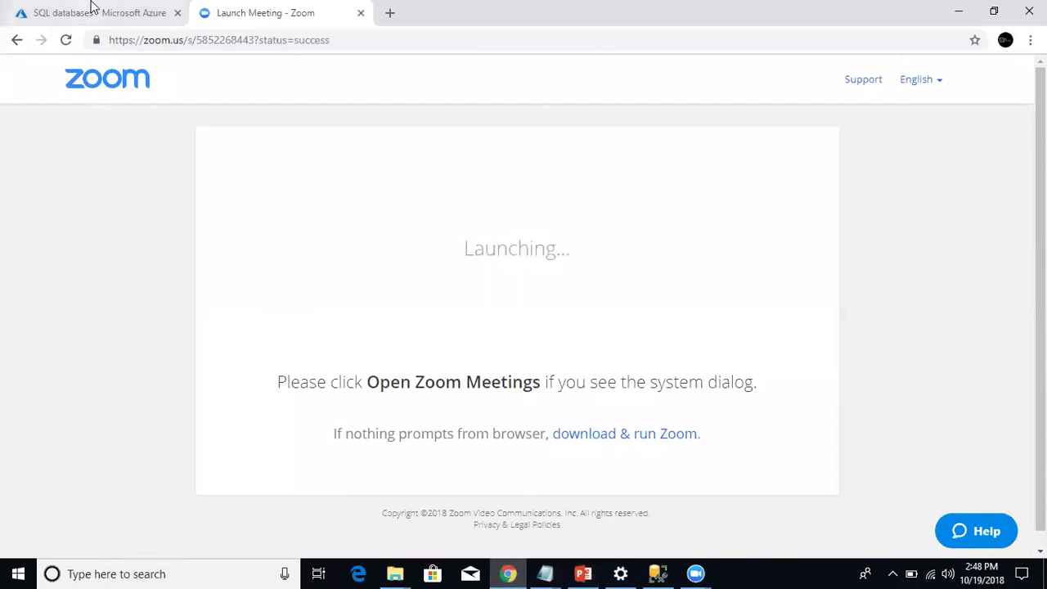
Open azurewestserver from the SQL servers list and review its databases, AzureWestDB and AzureWestDB2.
left_click(439, 155)
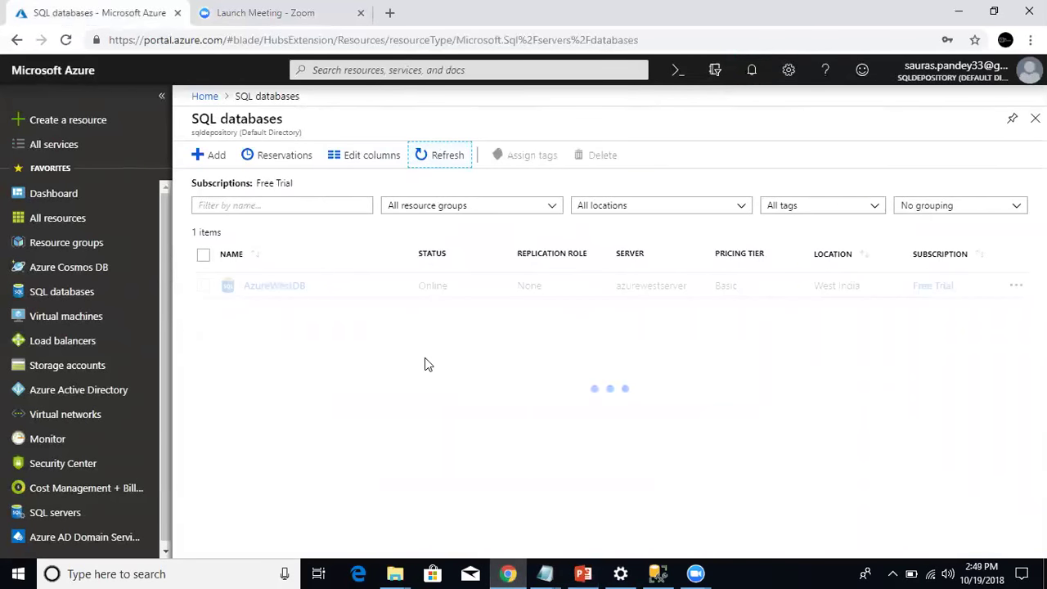
left_click(76, 510)
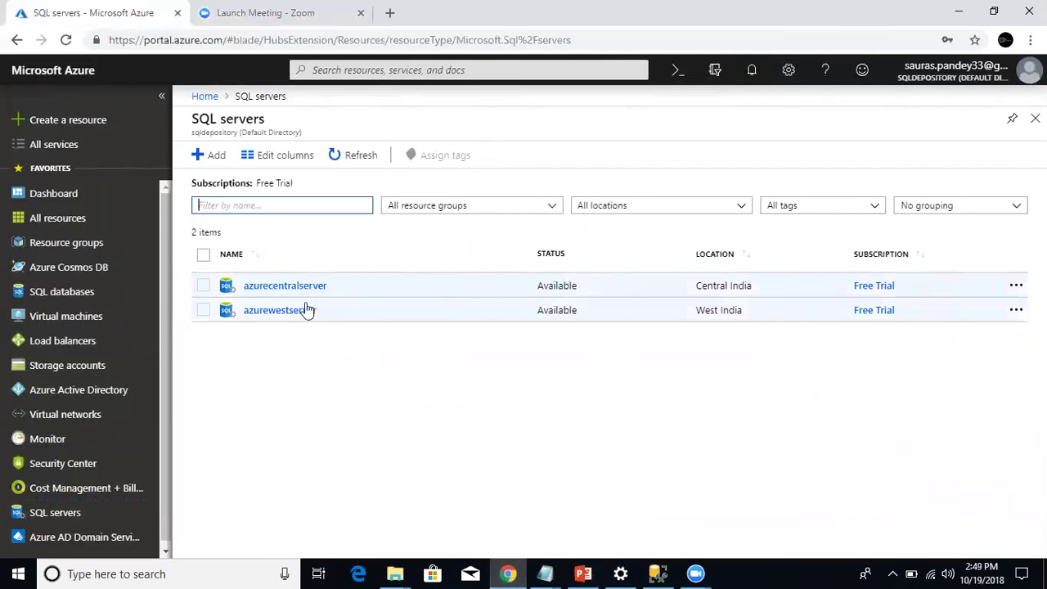
left_click(300, 311)
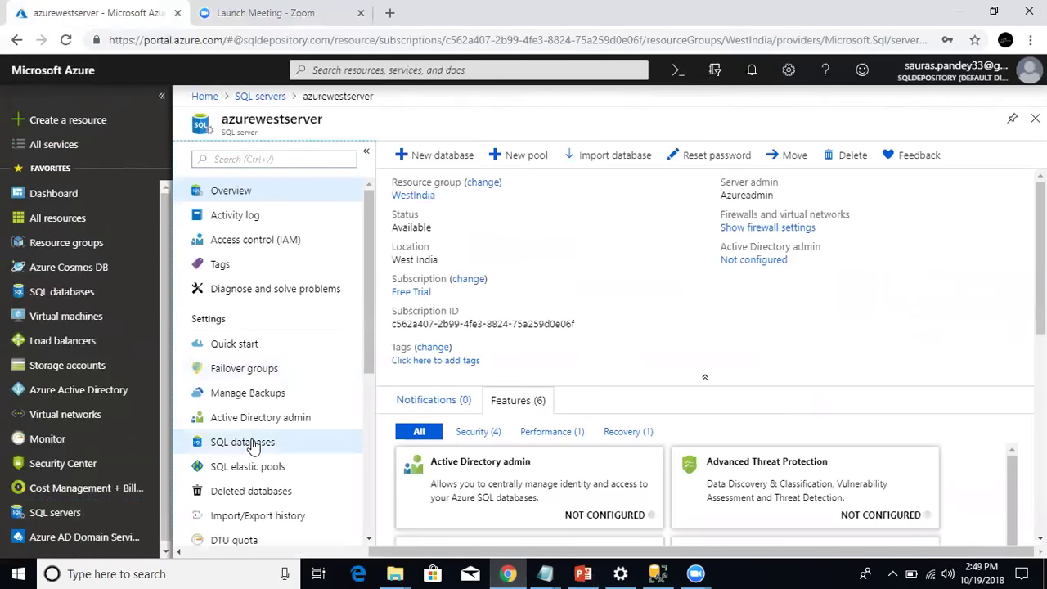
left_click(229, 441)
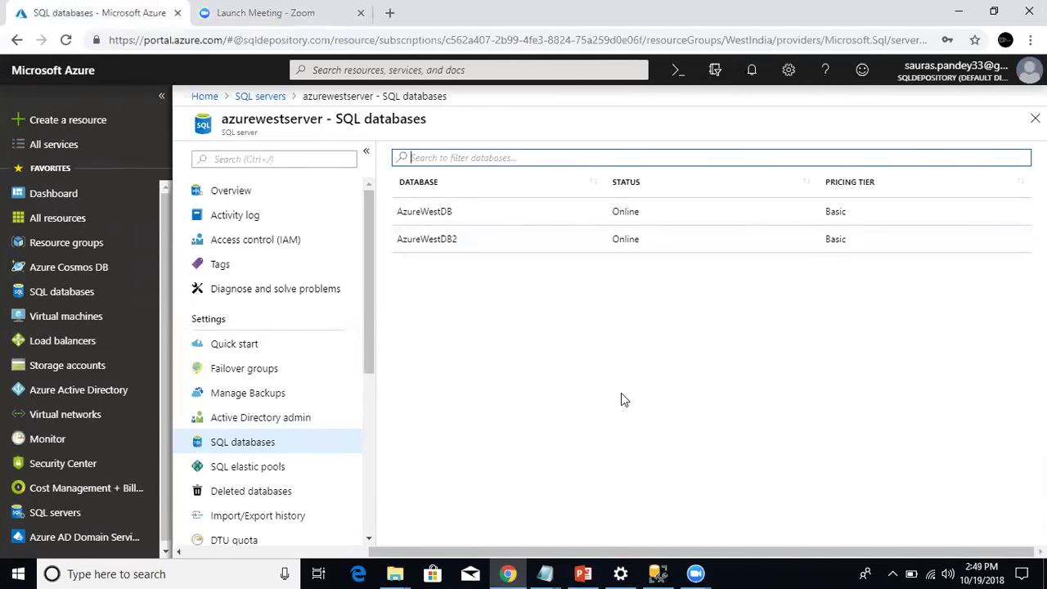
Return to the server's overview and select the azurewestserver name to copy it.
mouse_move(658, 572)
left_click(234, 191)
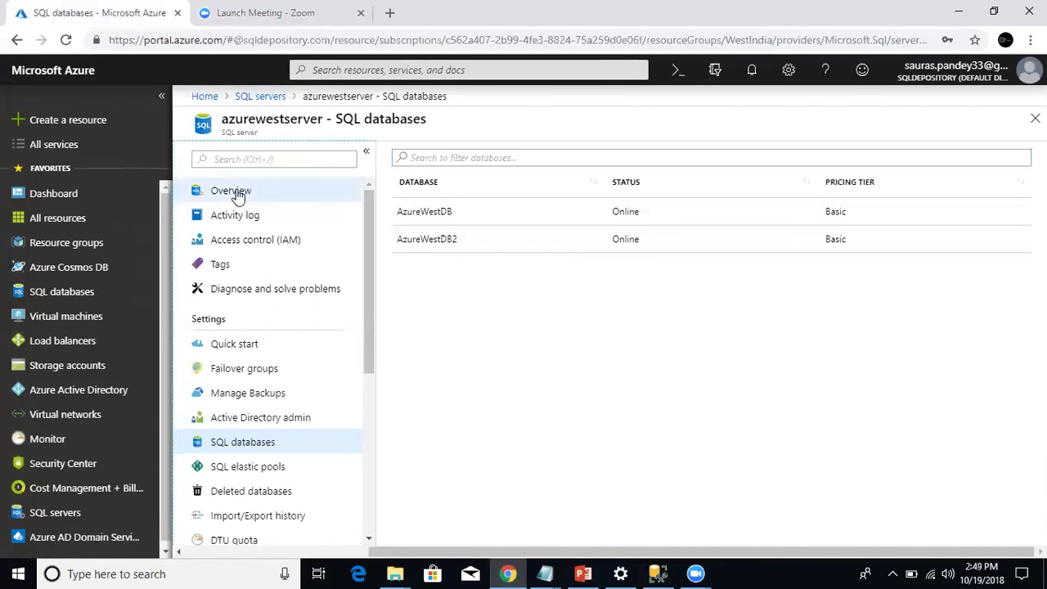
double_click(538, 263)
left_click(503, 226)
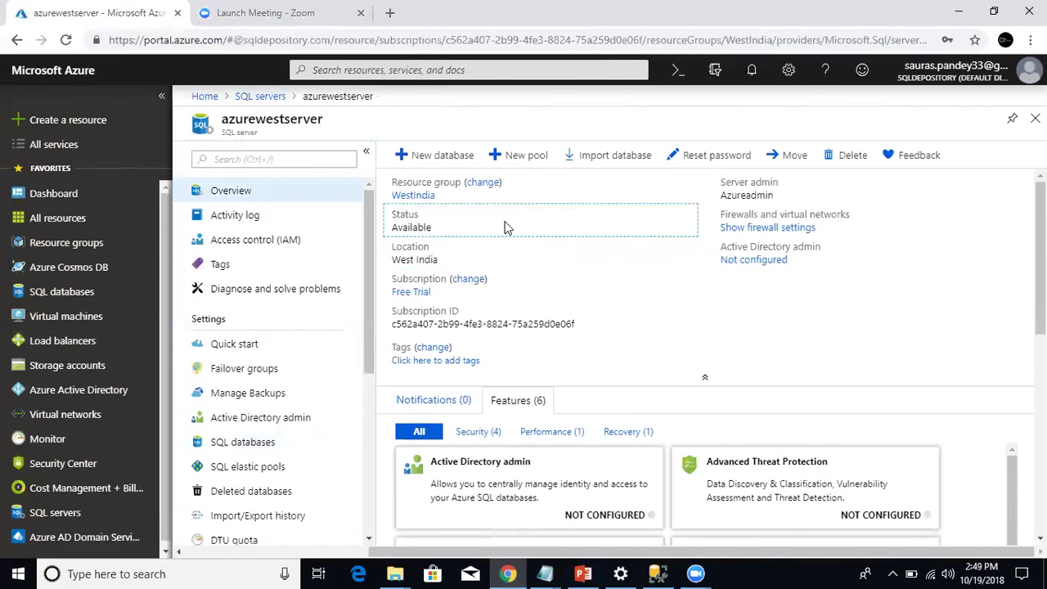
left_click_drag(380, 96, 303, 96)
key("ctrl+c")
Enter azurewestserver.database.windows.net as the server name in Connect to Server.
left_click(657, 573)
key("ctrl+v")
type(".data")
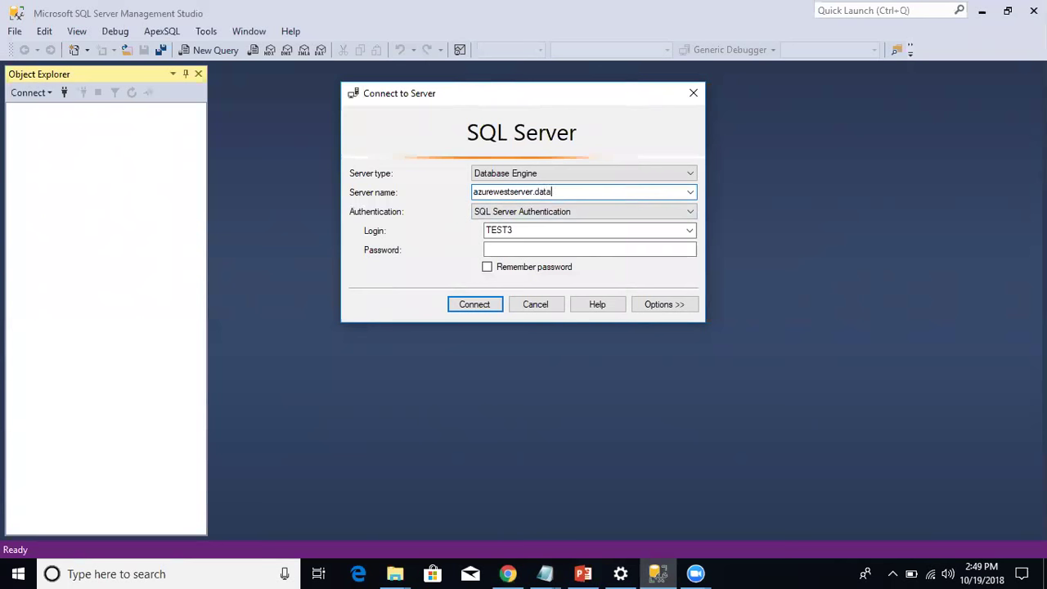
type("base.windows.net")
Fill in the admin login and password and connect.
left_click(568, 232)
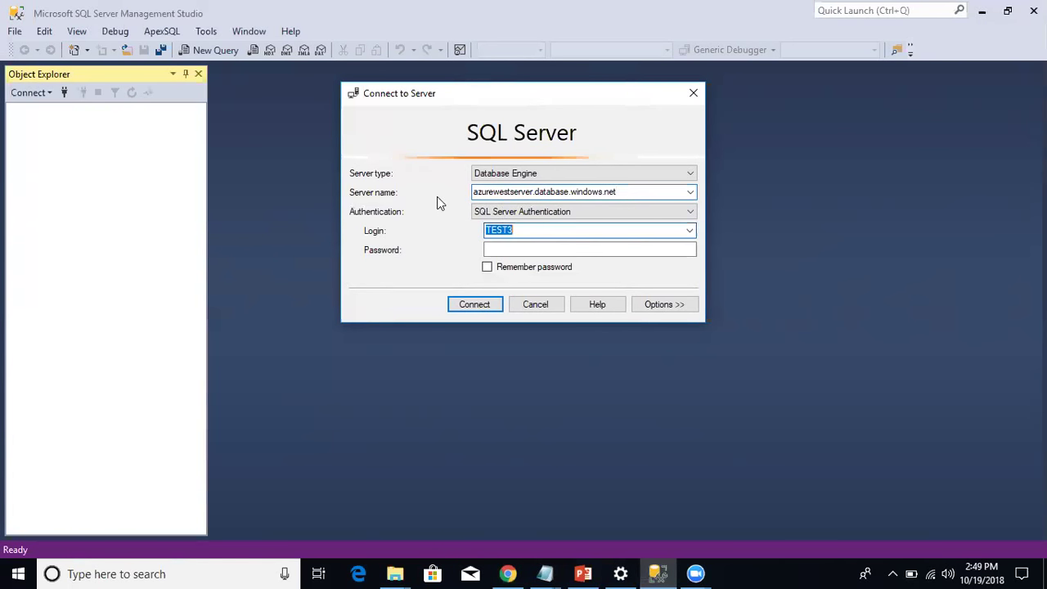
type("AzureAdmin")
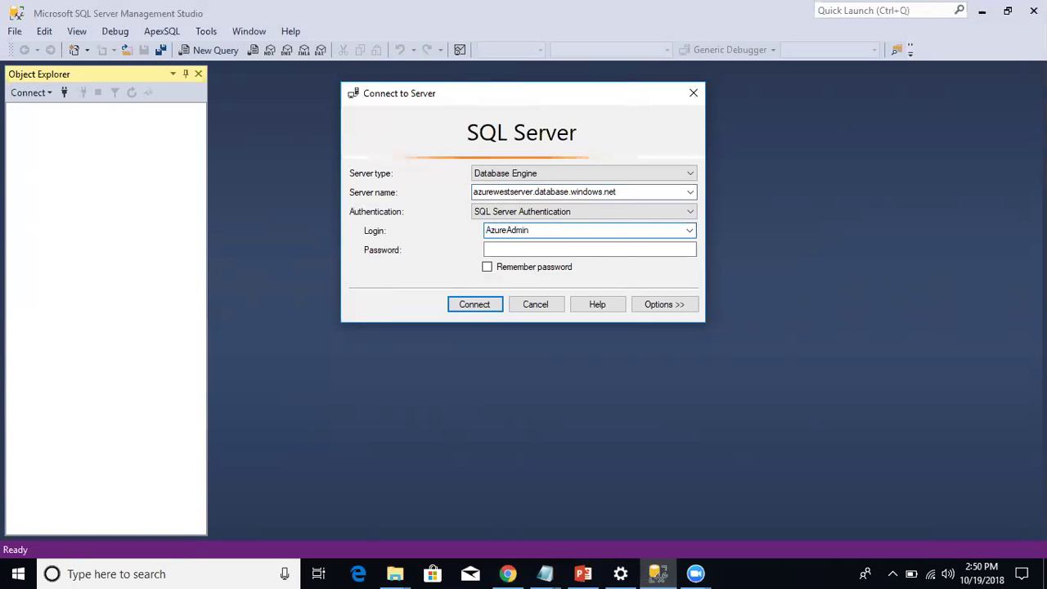
left_click(588, 250)
type("********")
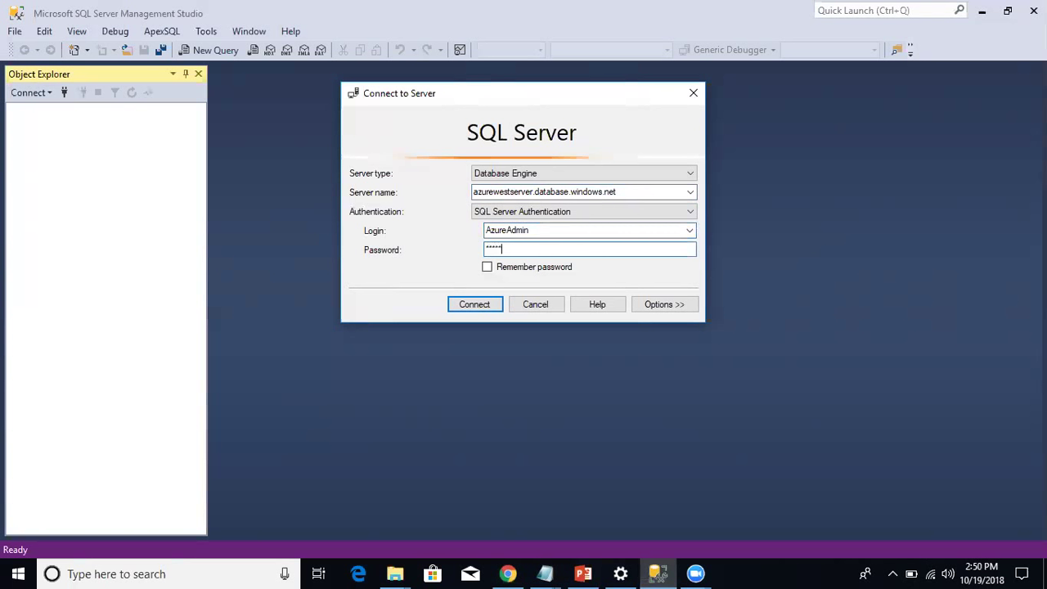
key("Return")
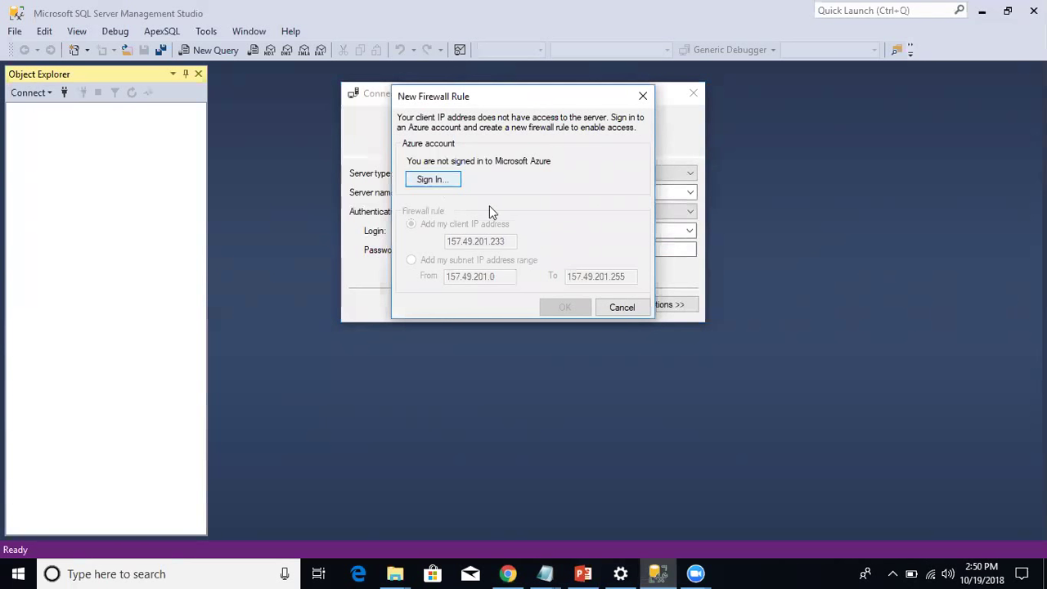
Dismiss the firewall prompt and open azurewestserver's firewall settings in the Azure portal.
left_click(621, 308)
left_click(508, 573)
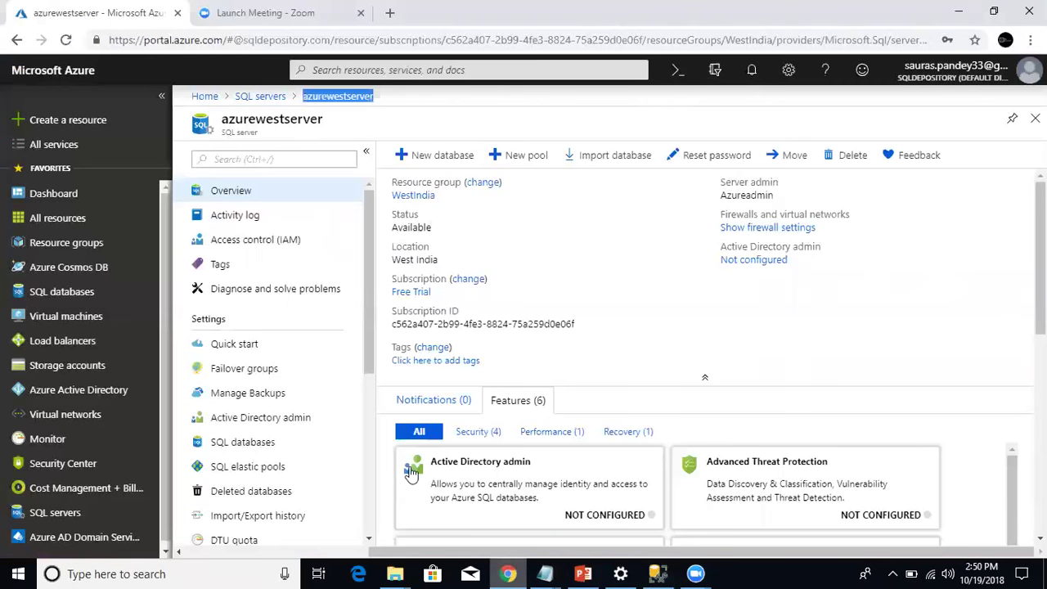
left_click(87, 512)
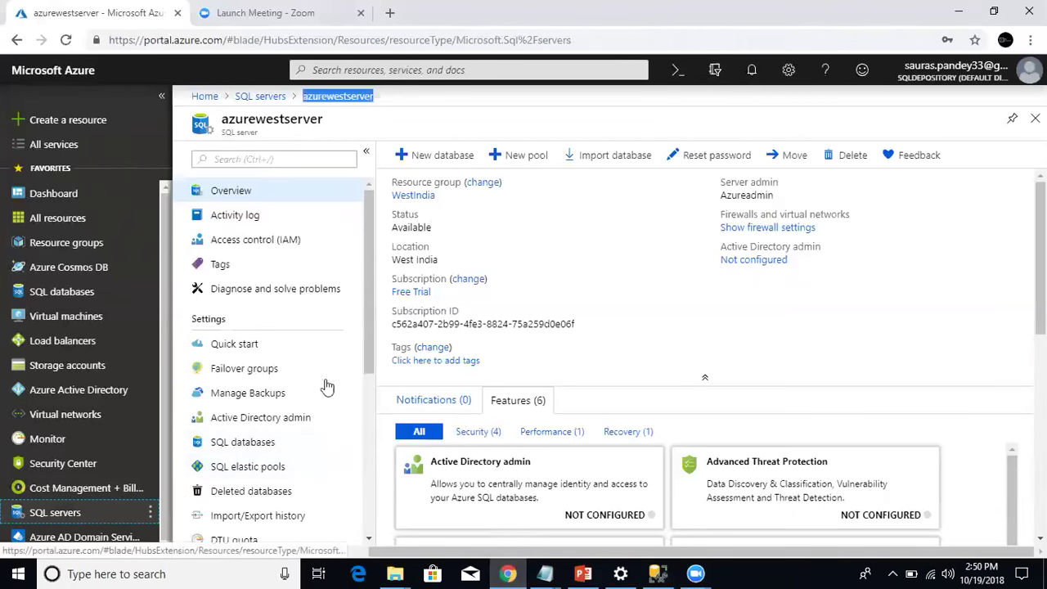
left_click(311, 316)
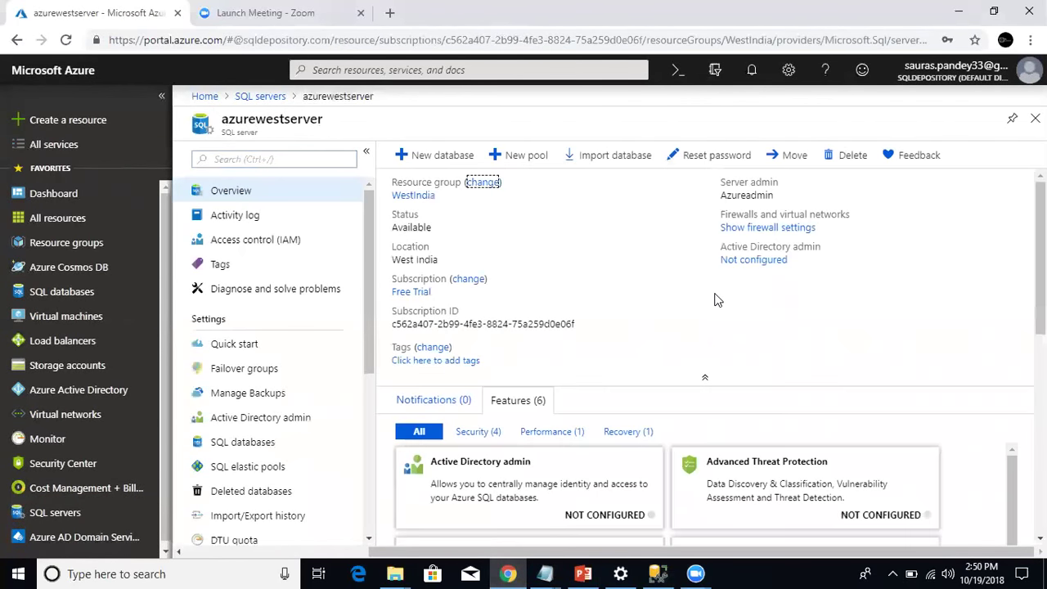
left_click(772, 231)
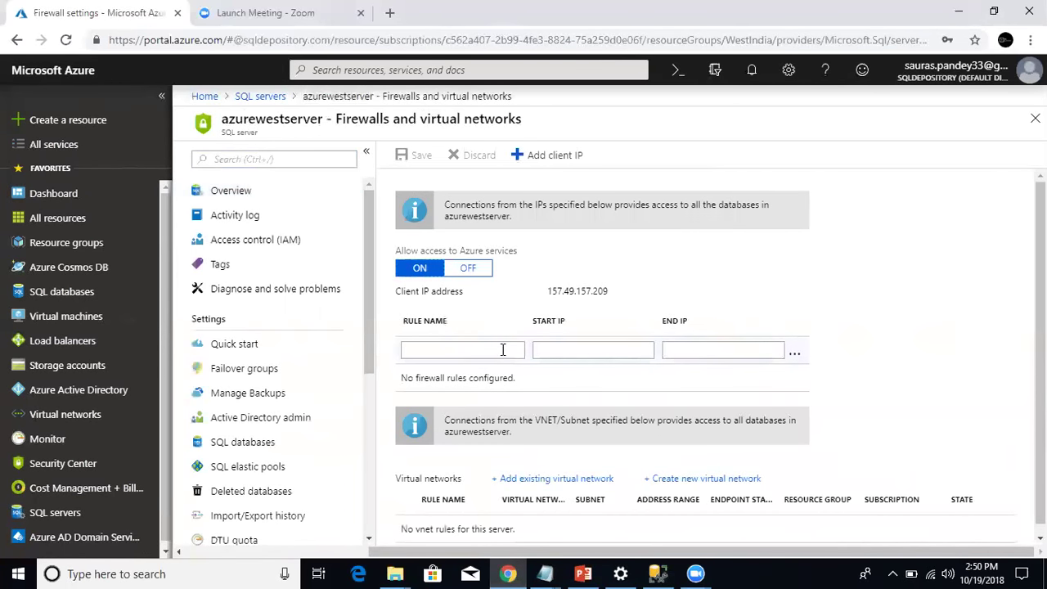
Save an ALL IPs rule from 0.0.0.0 to 254.254.254.254, then retry the SSMS connection.
left_click(503, 350)
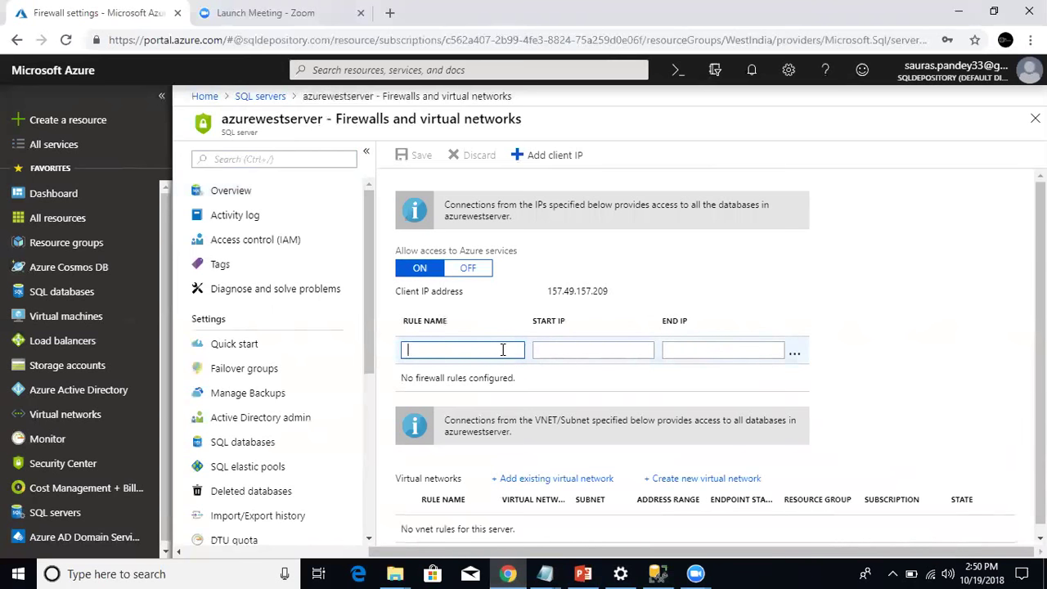
type("ALL IPs")
key("Tab")
type("0")
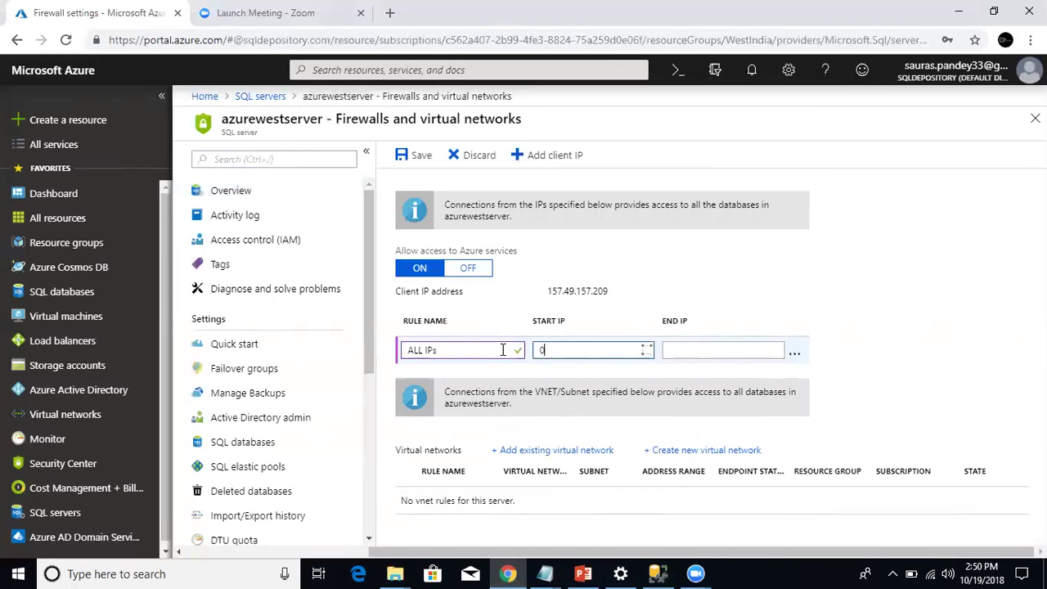
type(".0.0.0")
key("Tab")
type("254.254.254.254")
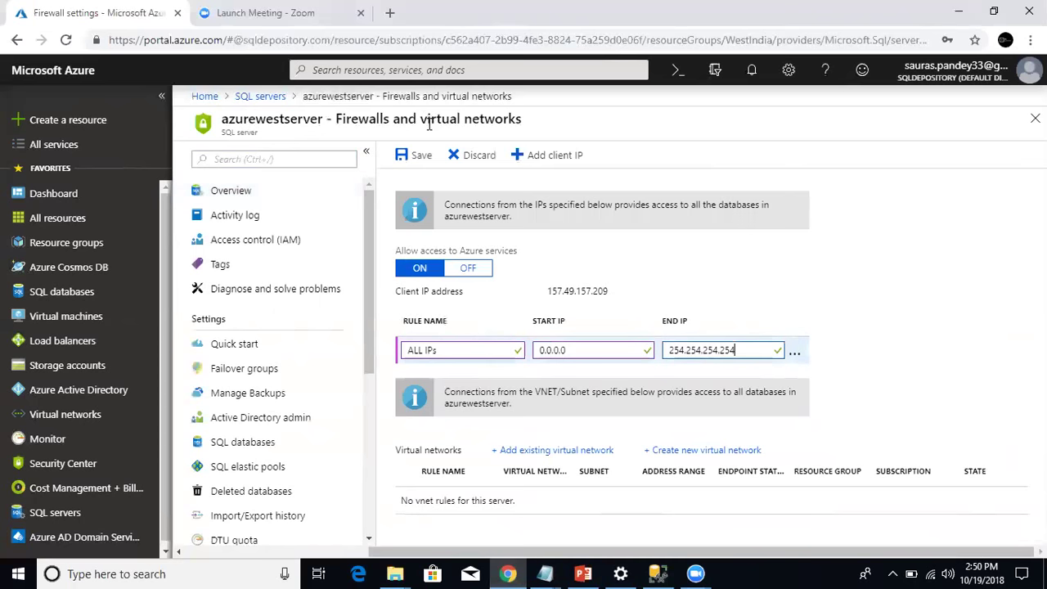
left_click(417, 155)
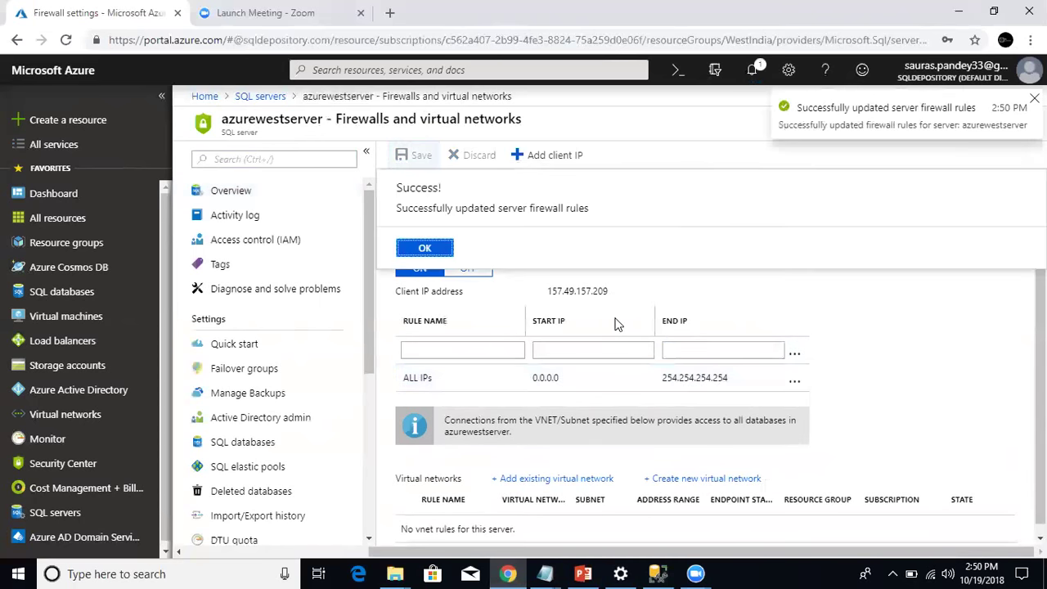
left_click(657, 573)
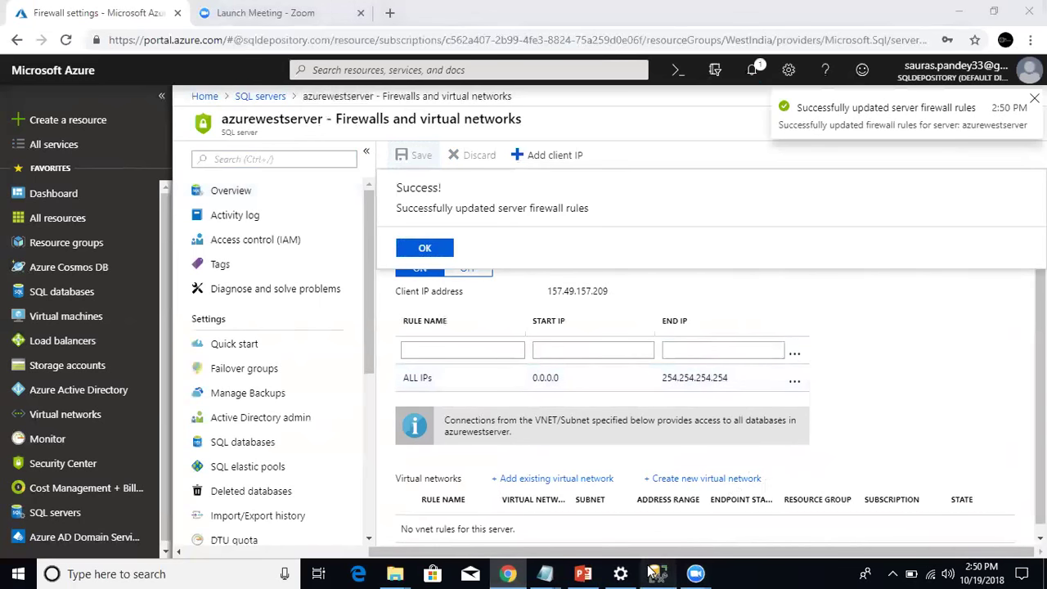
left_click(489, 304)
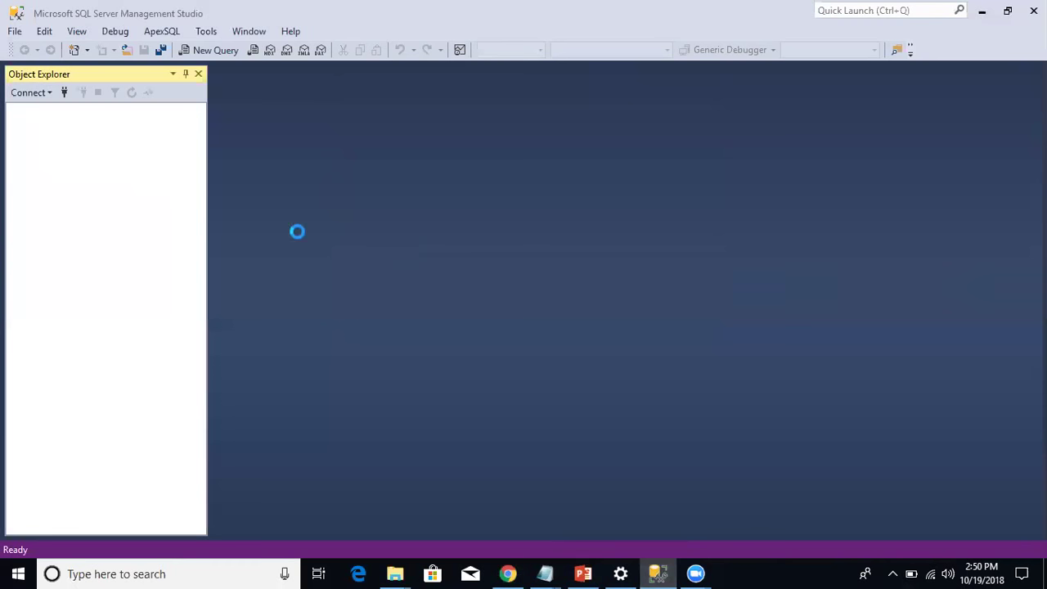
Paste the firewall T-SQL from PowerPoint slide 22 into a new query window on master.
left_click(221, 52)
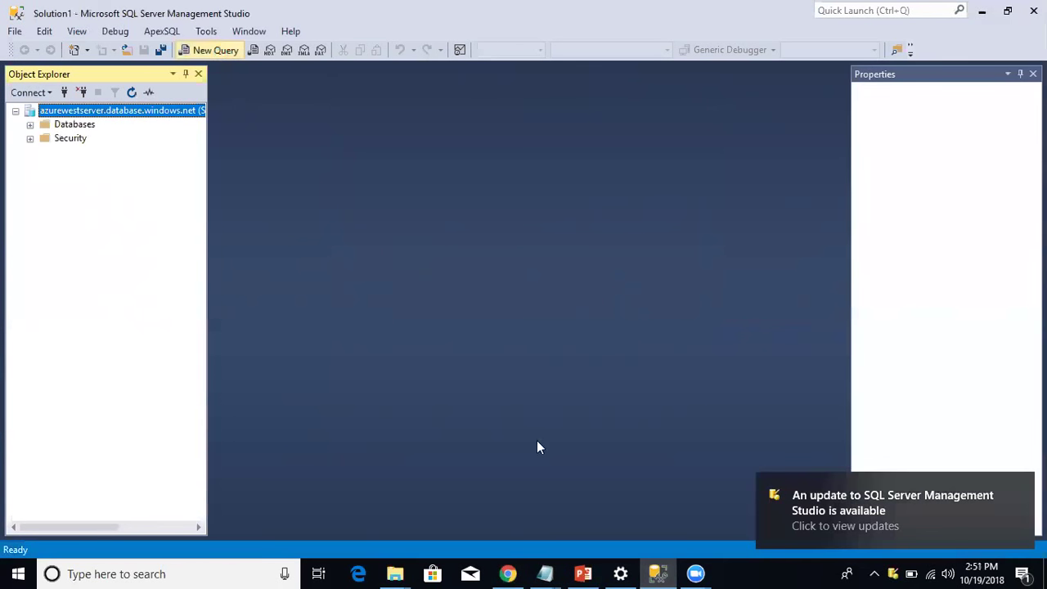
left_click(583, 573)
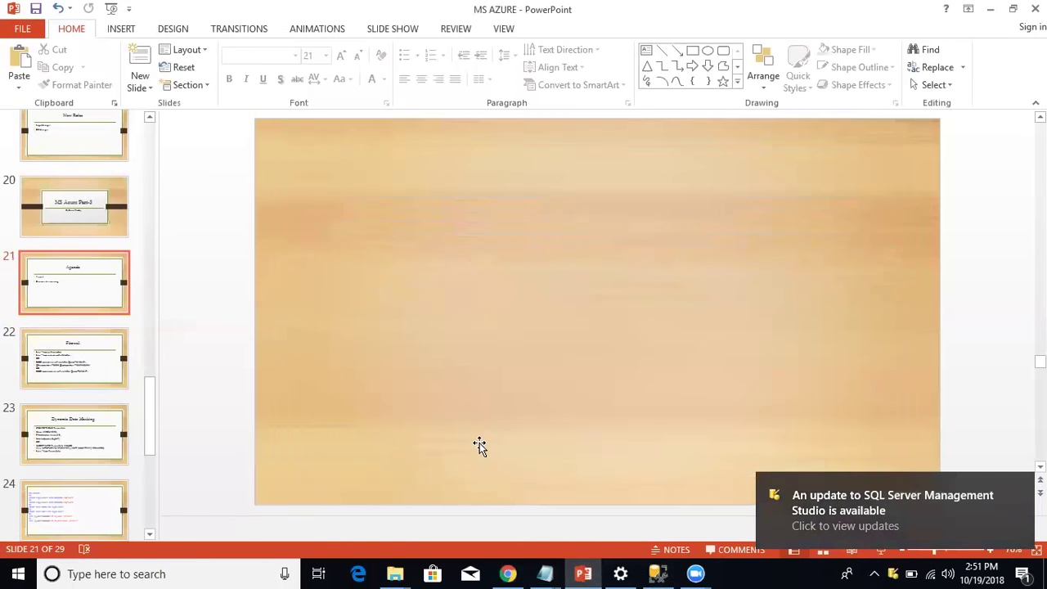
left_click(106, 381)
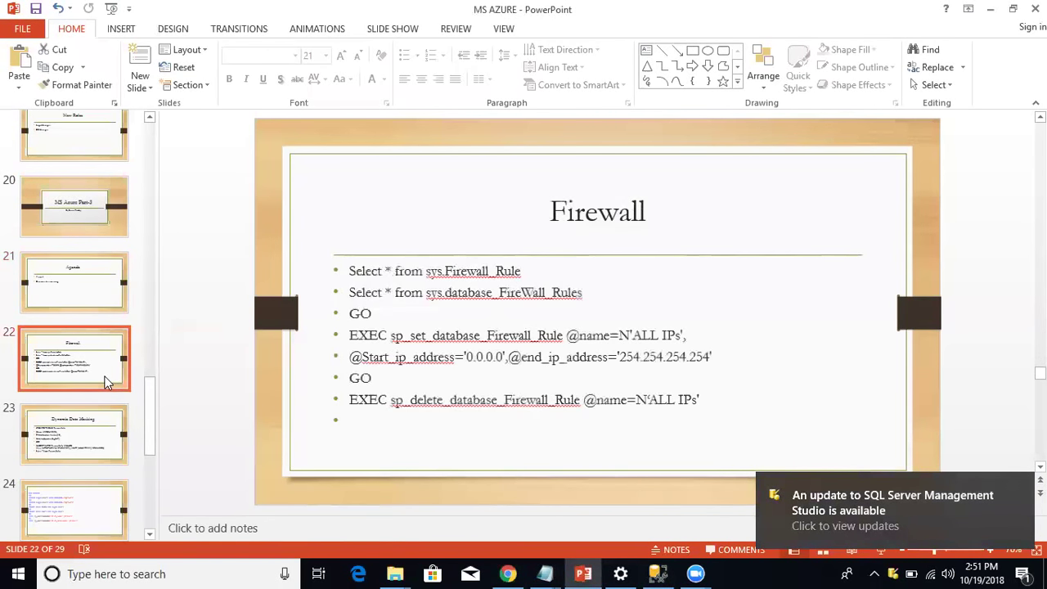
left_click_drag(351, 266, 722, 404)
key("ctrl+c")
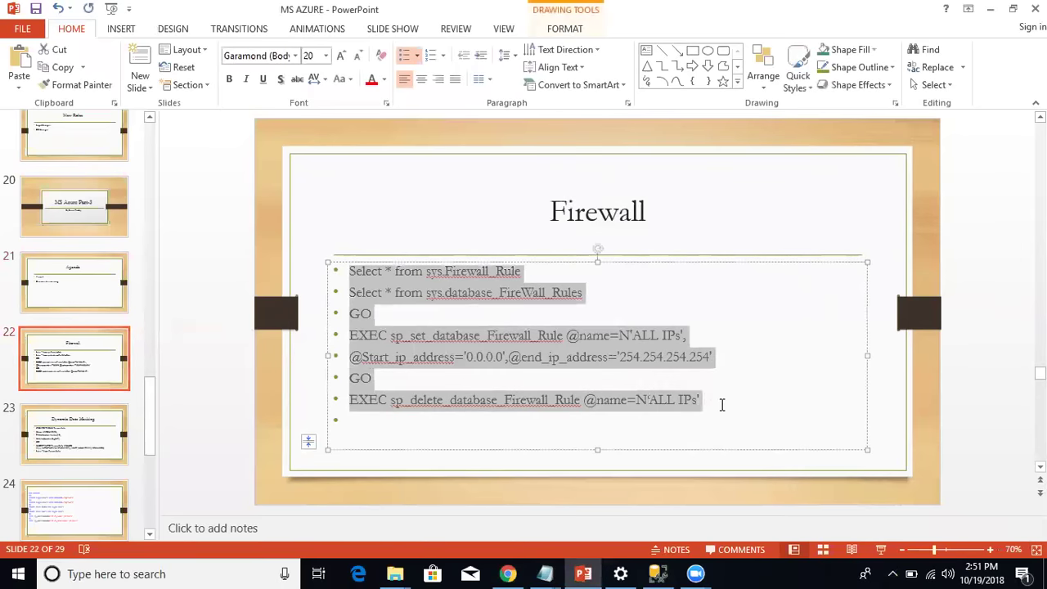
left_click(659, 573)
key("ctrl+v")
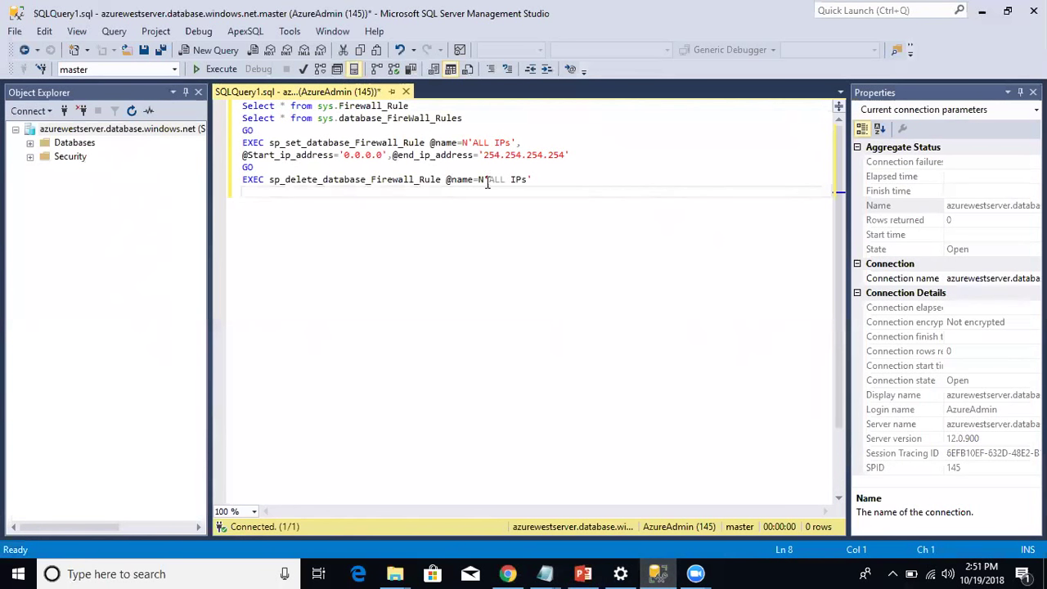
Run the first statement alone, corrected to query sys.Firewall_Rules.
left_click(459, 105)
key("Return")
key("Return")
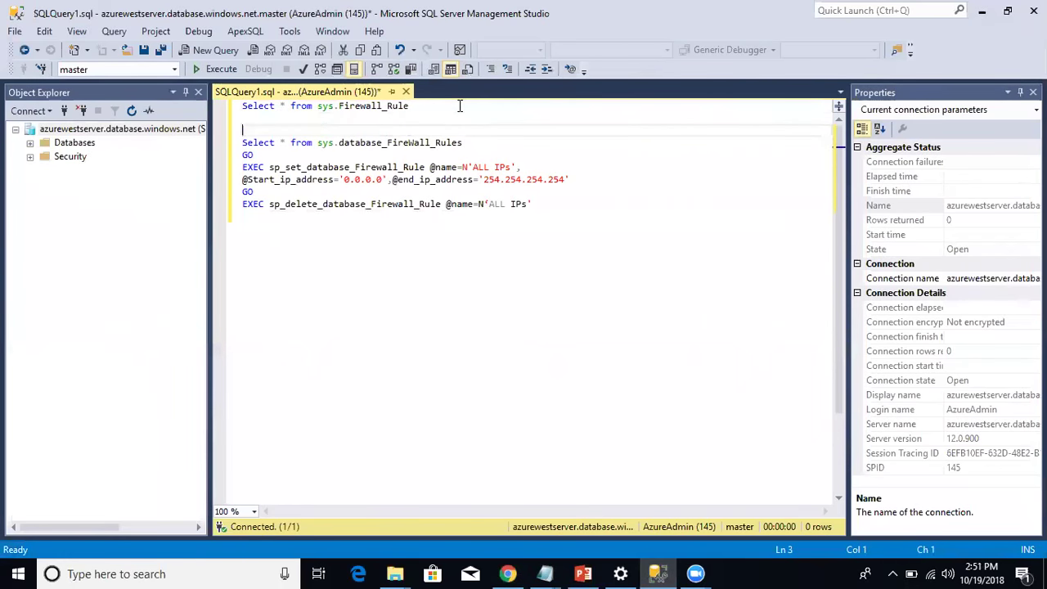
left_click_drag(460, 106, 233, 110)
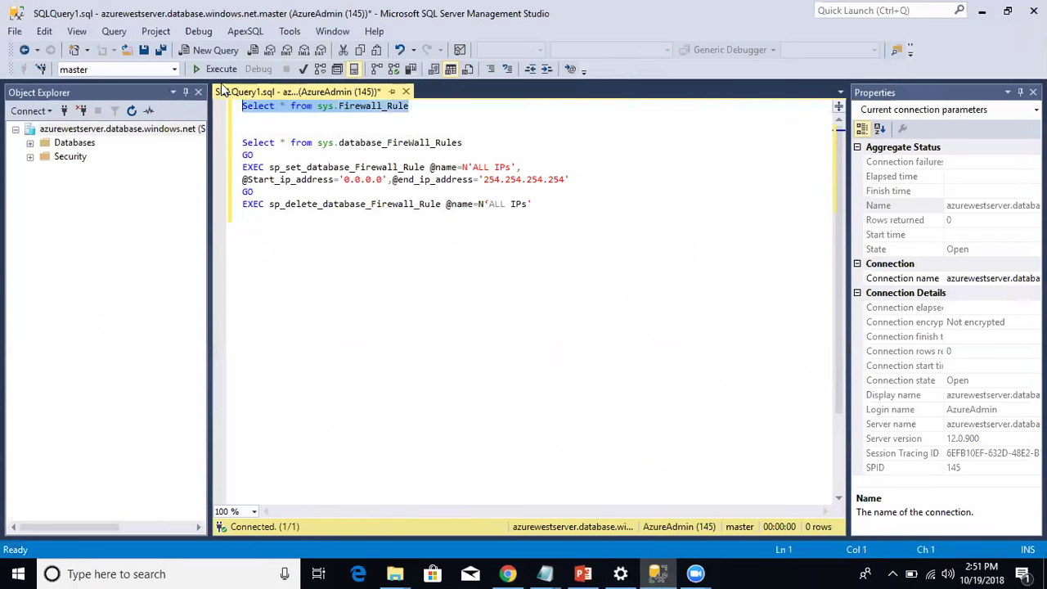
left_click(216, 69)
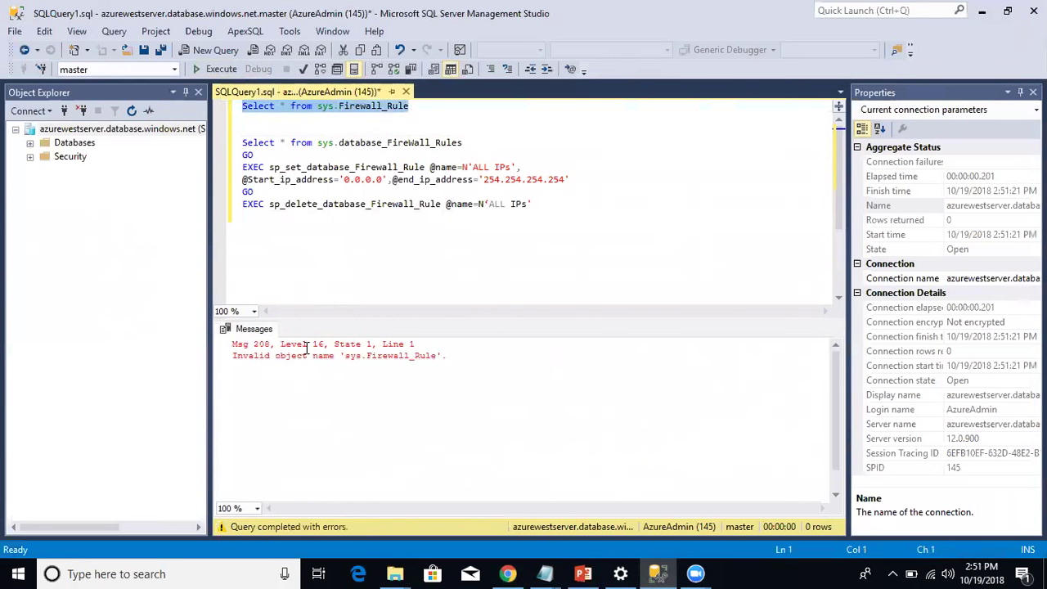
left_click(419, 105)
type("s")
left_click_drag(420, 106, 242, 105)
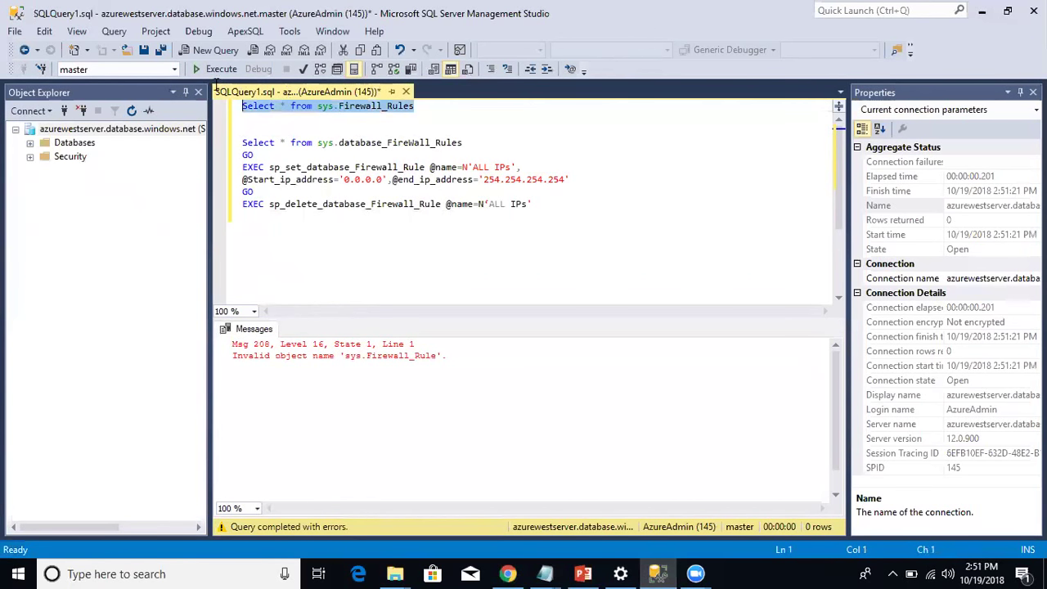
left_click(205, 71)
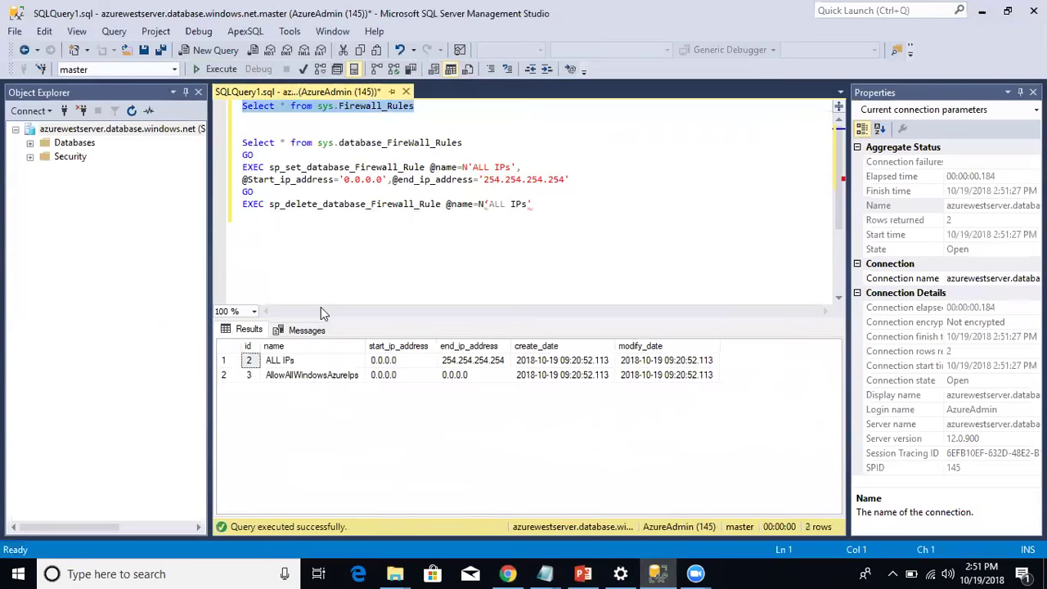
Inspect the ALL IPs rule's name, 0.0.0.0–254.254.254.254 range and creation date, then expand Databases.
left_click(230, 377)
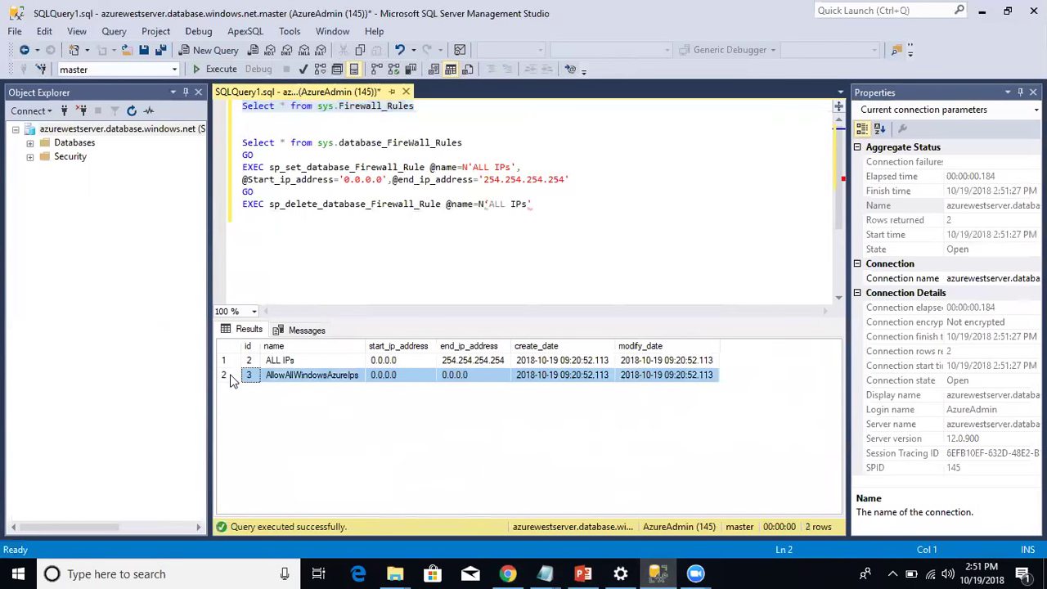
left_click(230, 365)
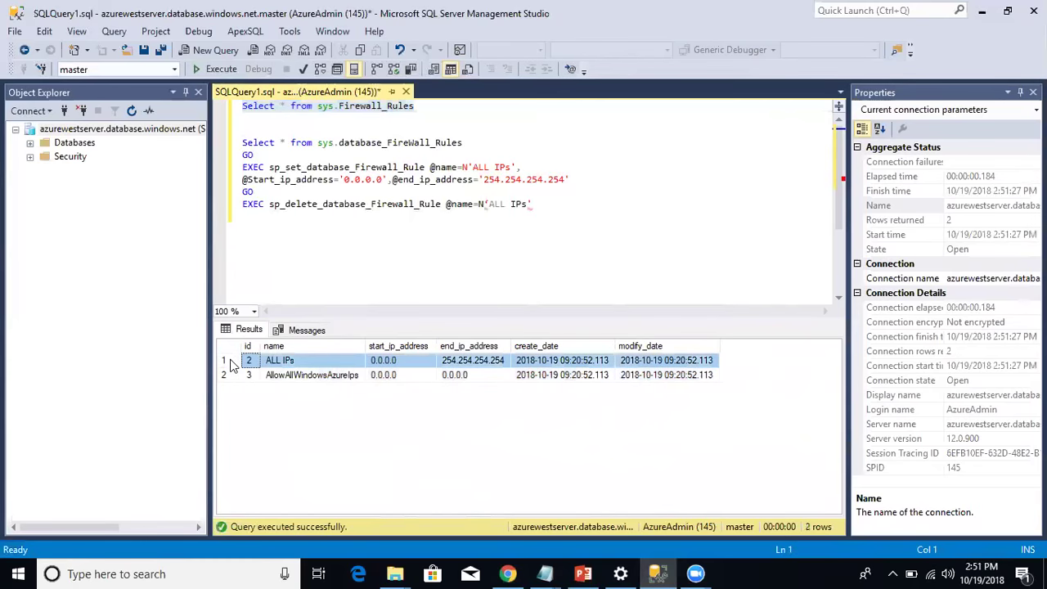
left_click(319, 365)
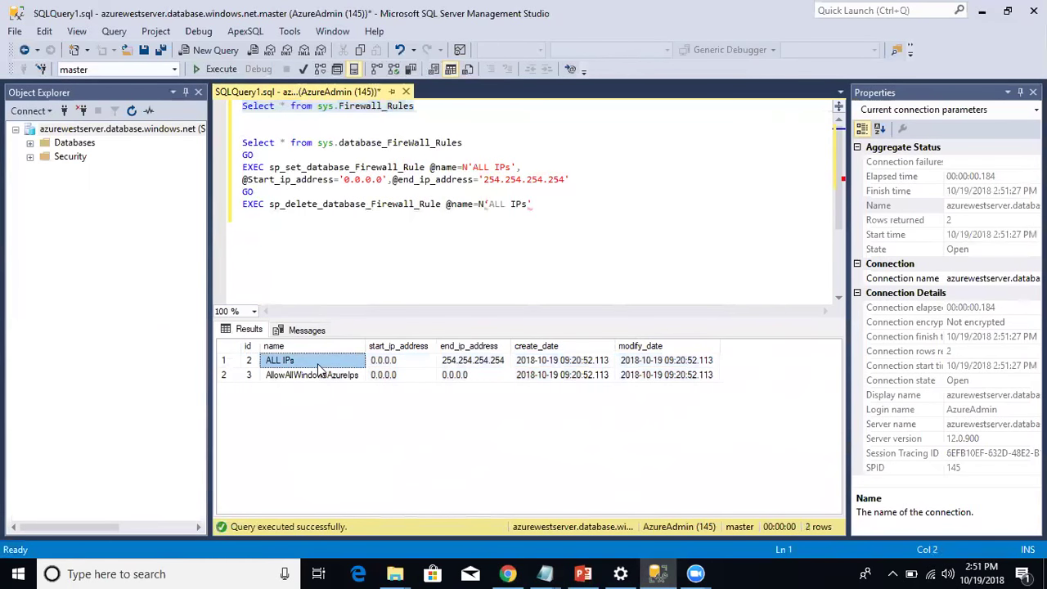
left_click(382, 364)
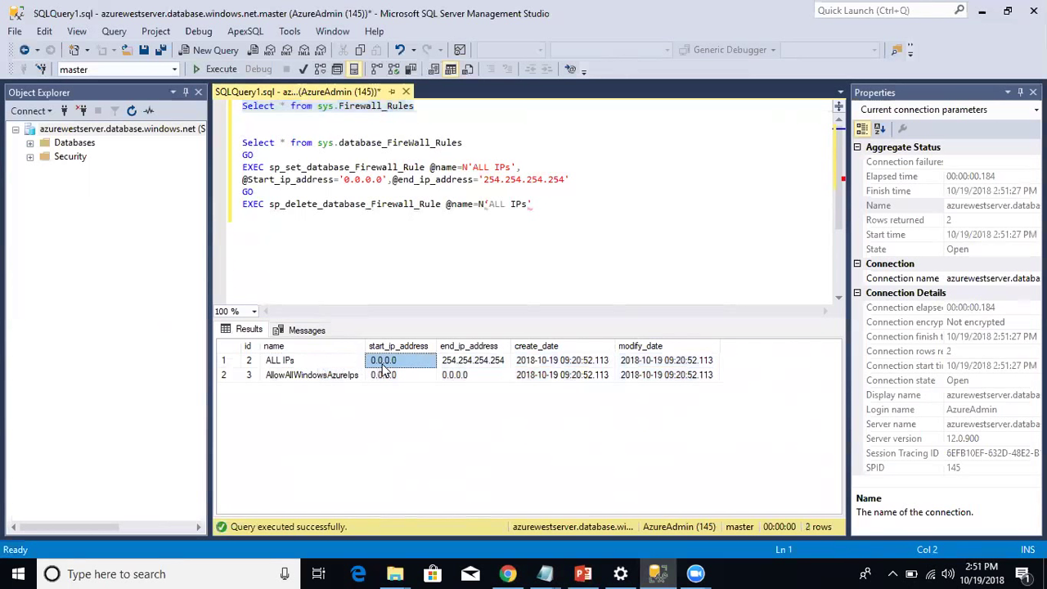
left_click(453, 363)
left_click(552, 367)
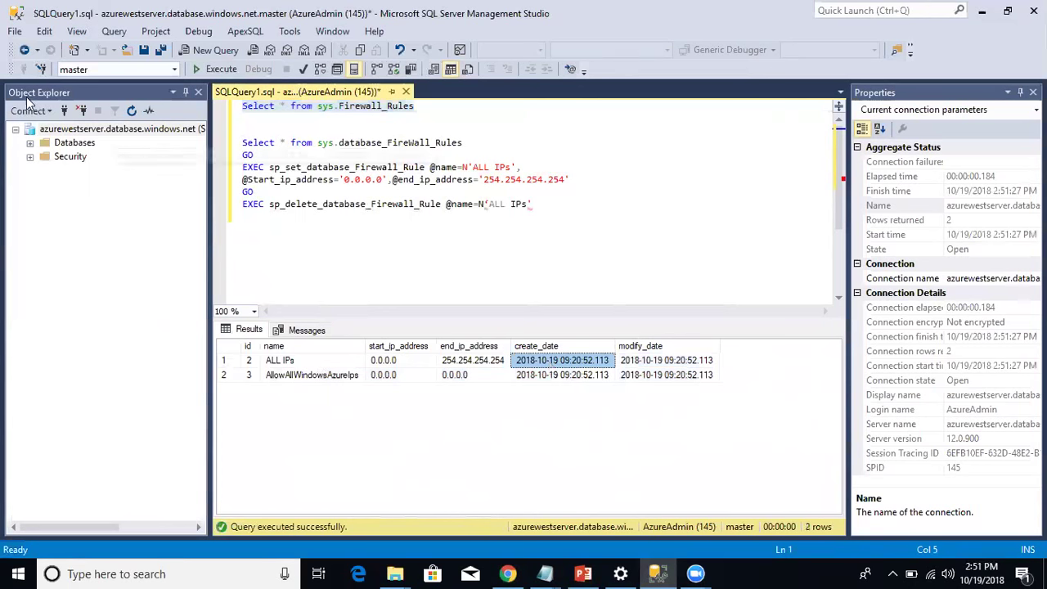
left_click(29, 142)
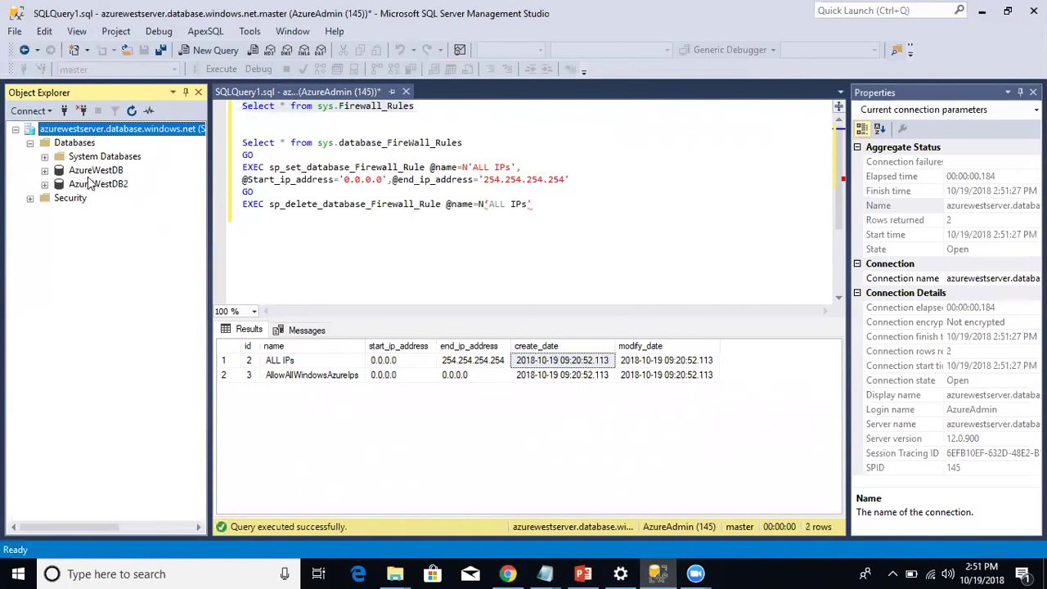
Browse the AzureWestDB and AzureWestDB2 databases and select the server firewall rules query.
left_click(91, 183)
left_click(92, 171)
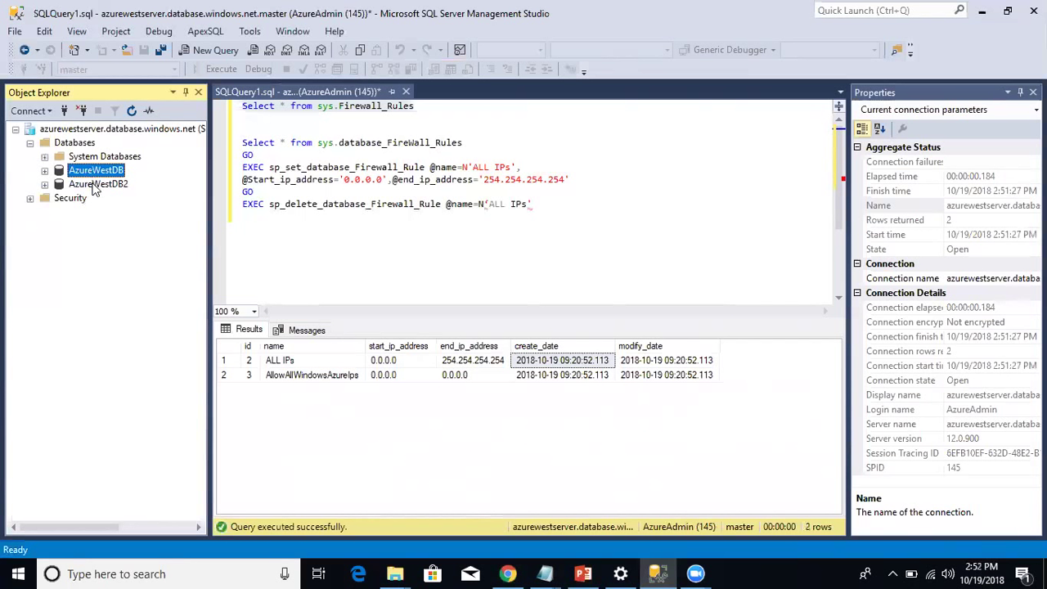
left_click(95, 185)
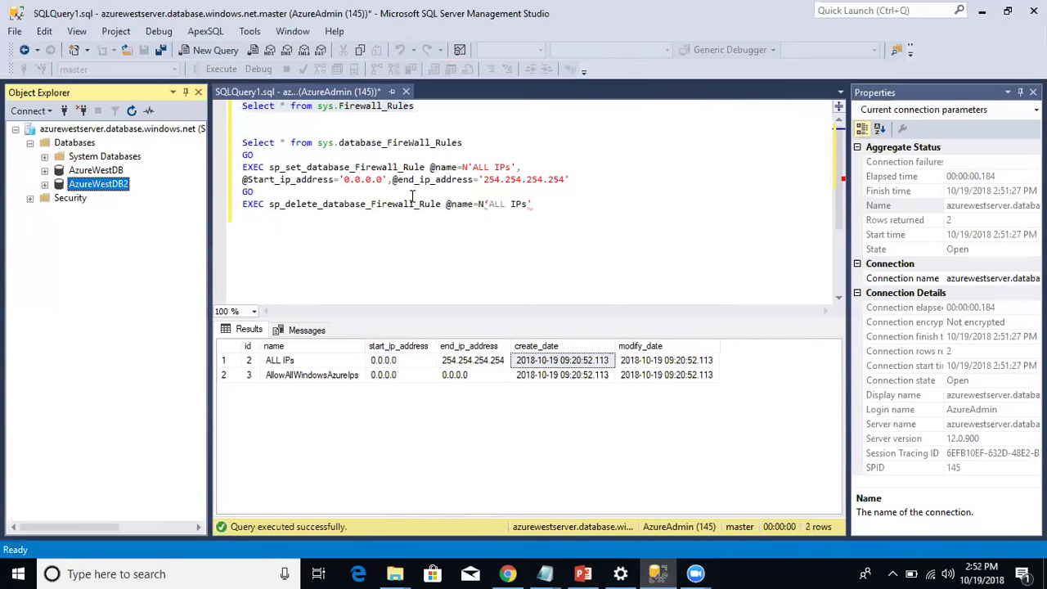
left_click(422, 118)
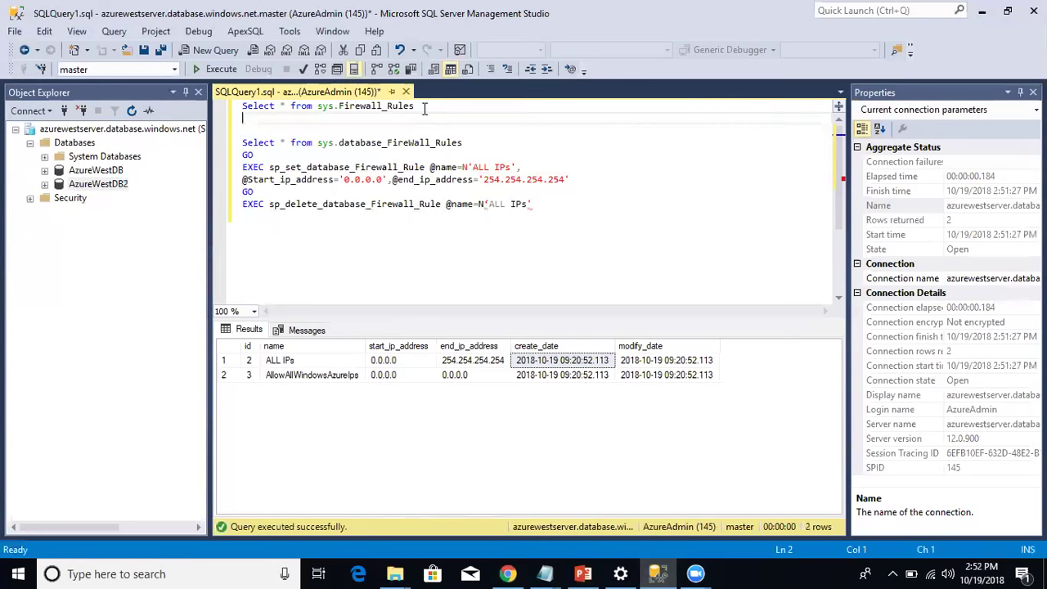
left_click_drag(415, 106, 339, 106)
left_click(246, 107, "shift")
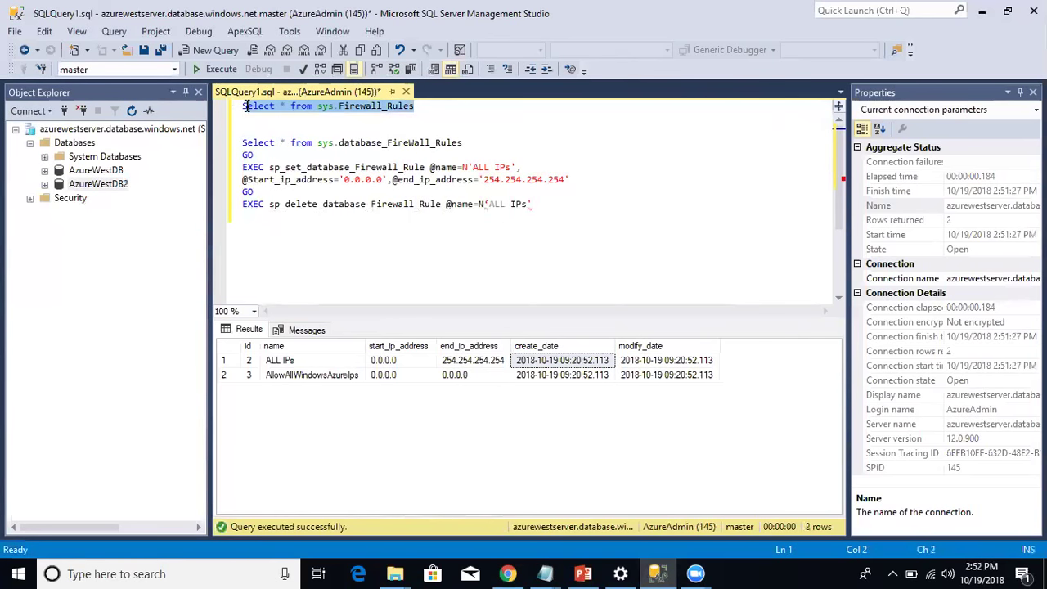
Switch the query context to AzureWestDB and list its database firewall rules.
left_click(174, 68)
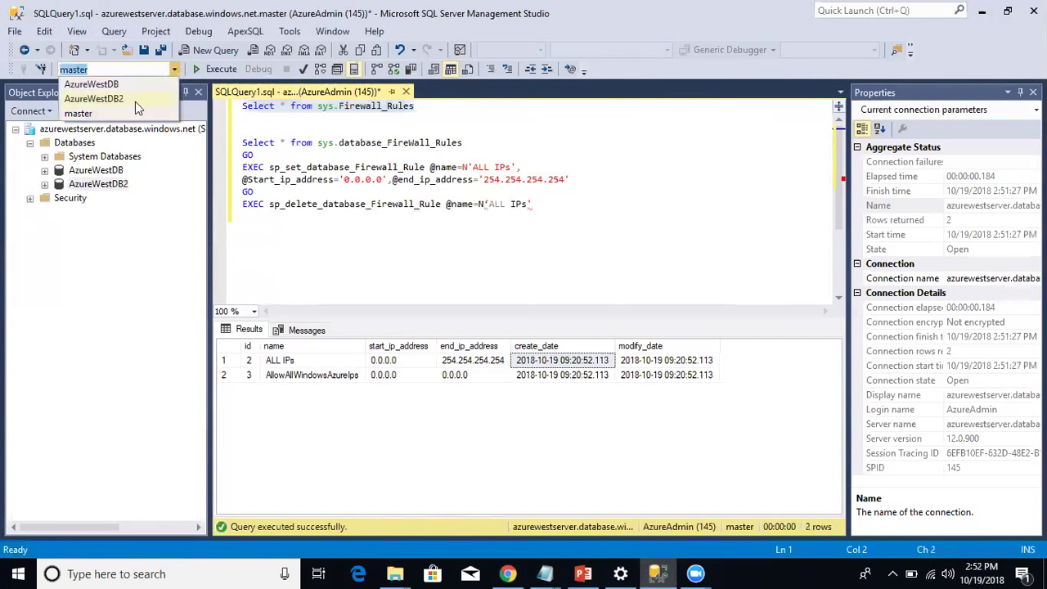
left_click(139, 84)
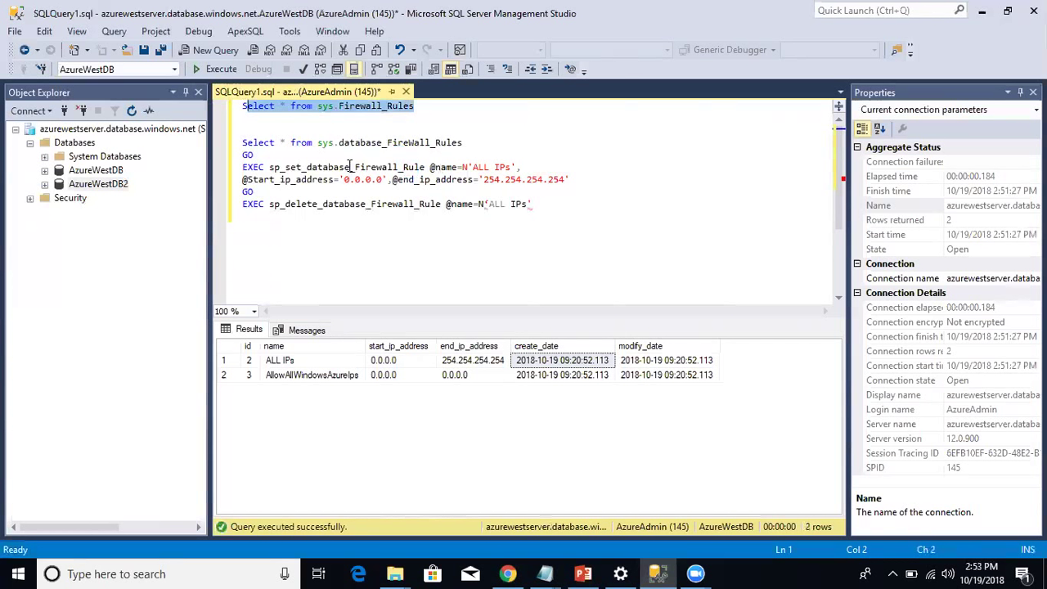
left_click_drag(463, 142, 239, 144)
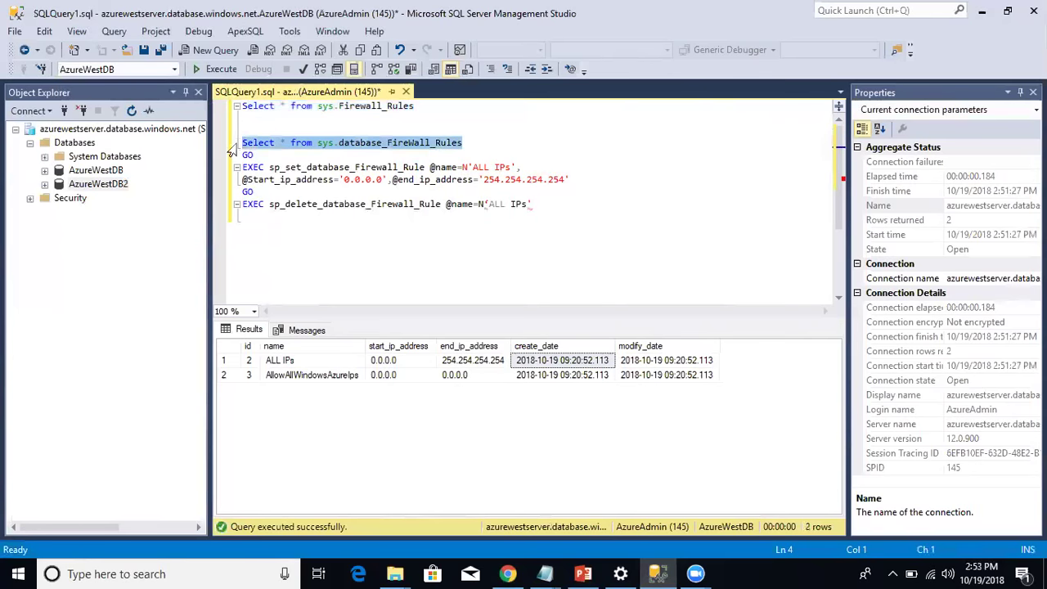
left_click(235, 69)
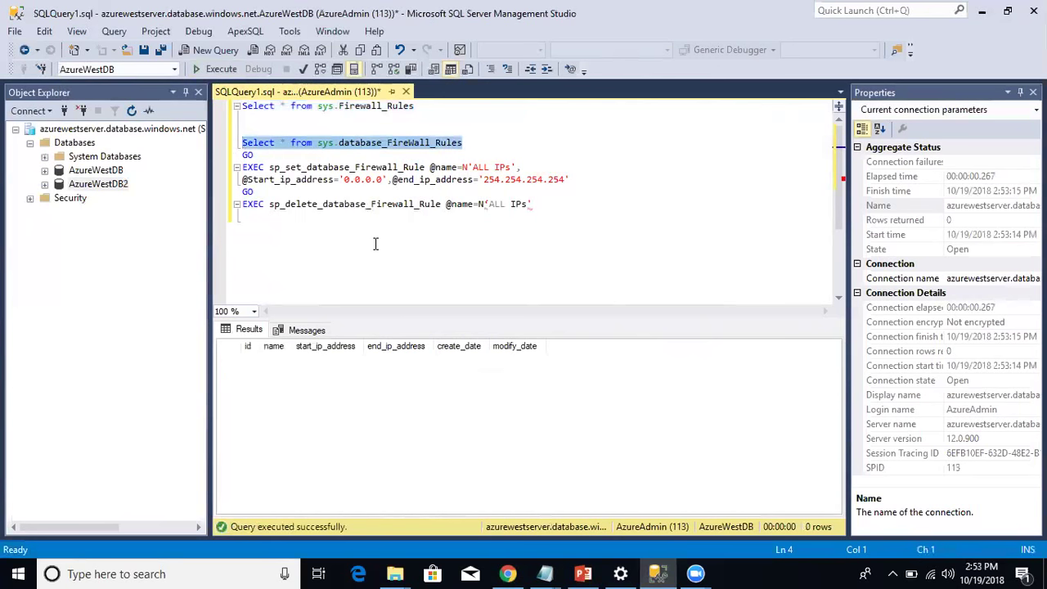
Run sp_set_database_firewall_rule for ALL IPs and re-list rules to confirm 0.0.0.0–254.254.254.254.
left_click_drag(586, 179, 233, 168)
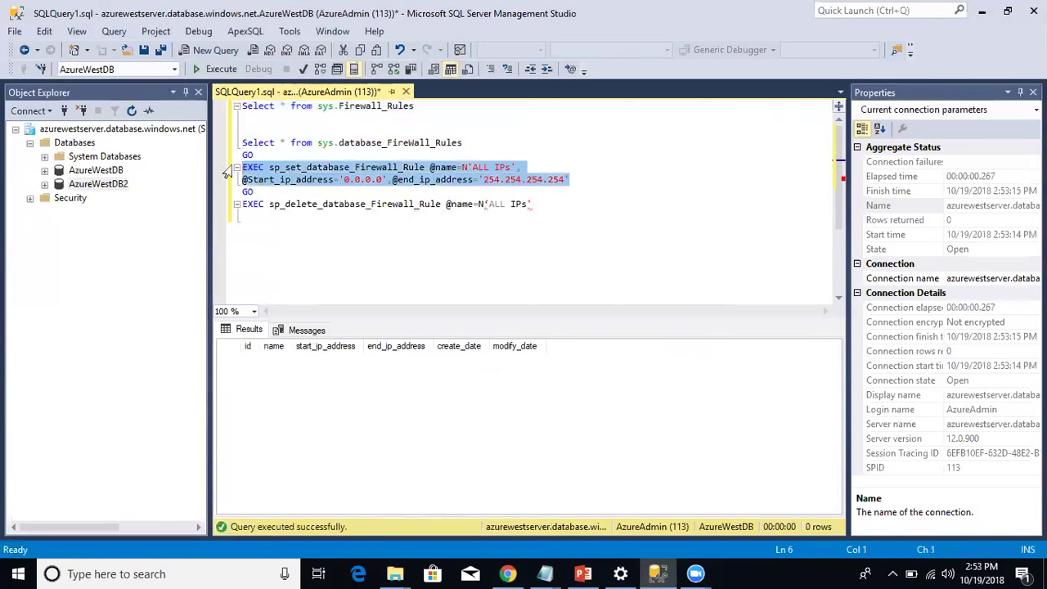
left_click(219, 70)
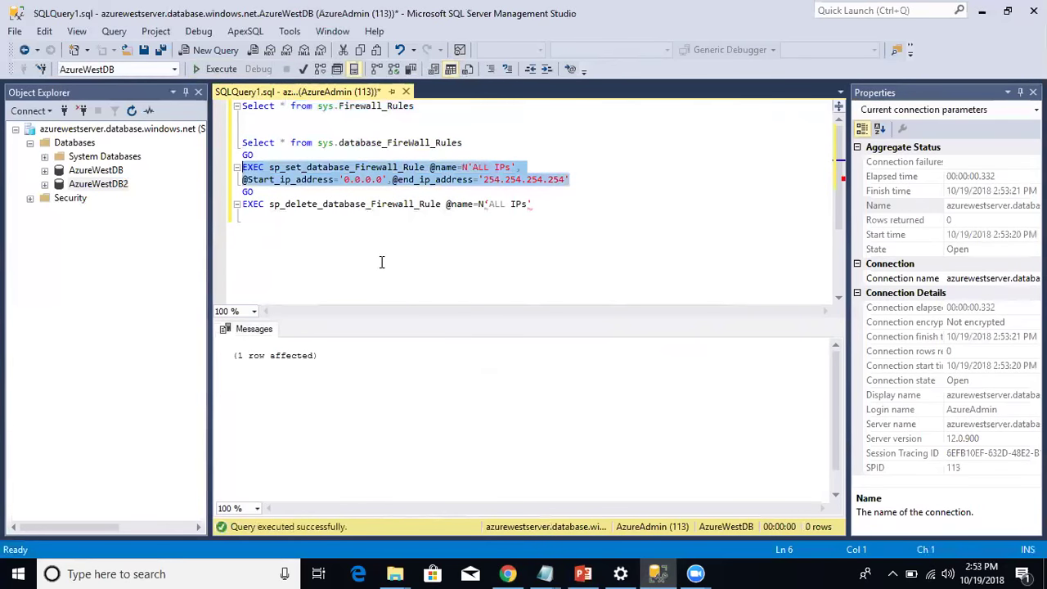
left_click_drag(466, 143, 242, 143)
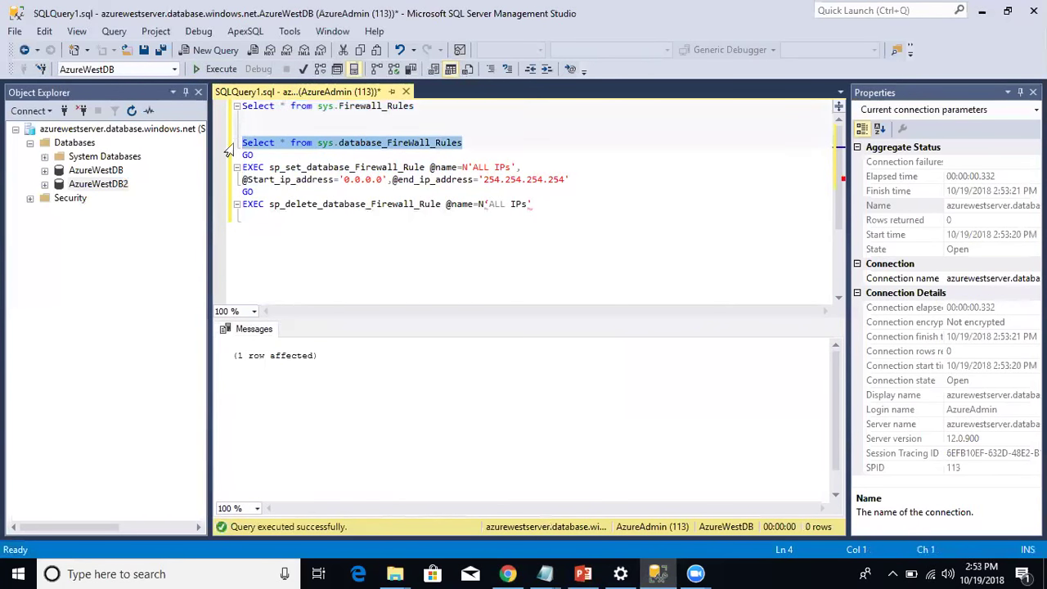
left_click(227, 72)
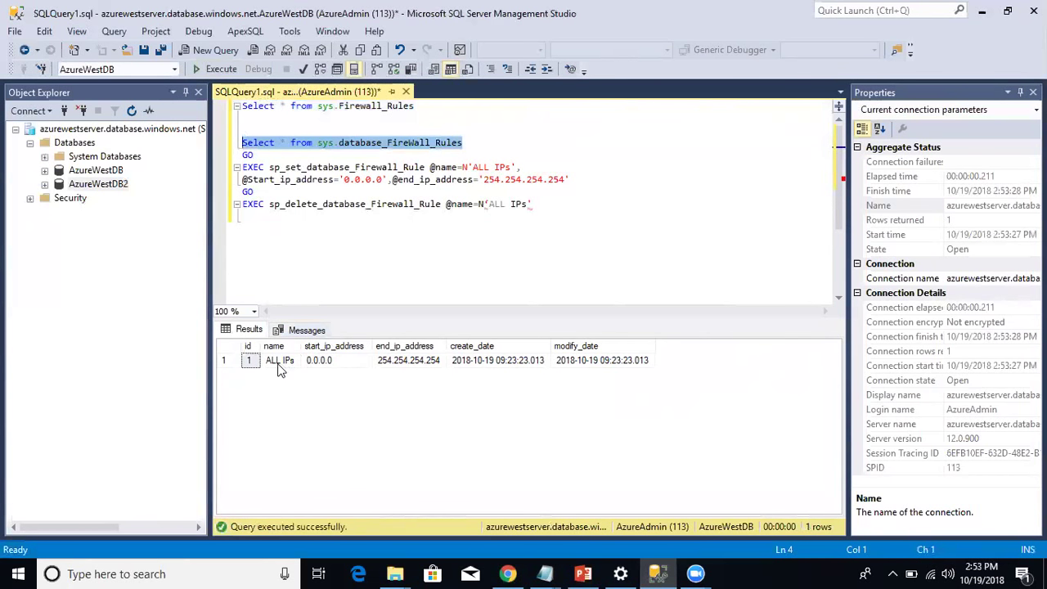
left_click(326, 365)
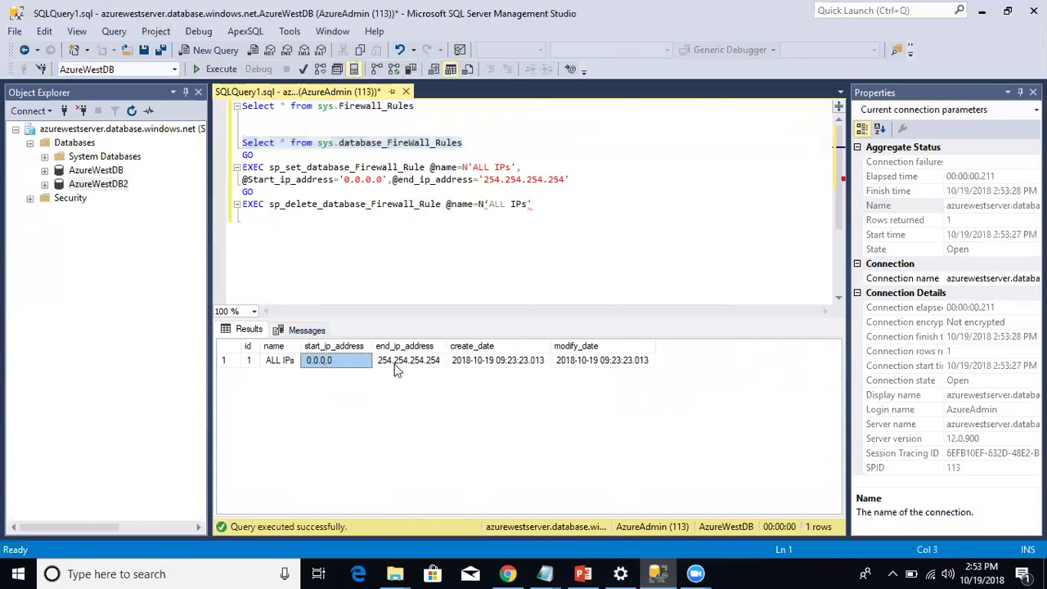
left_click(488, 362)
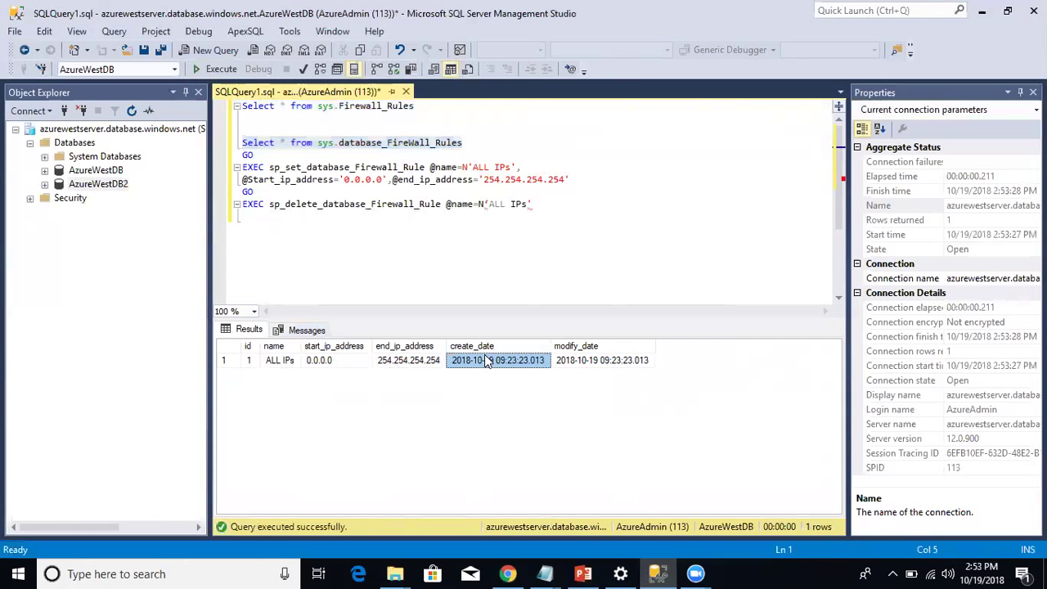
Delete the server-level ALL IPs firewall rule in the Azure portal and save the change.
left_click(508, 573)
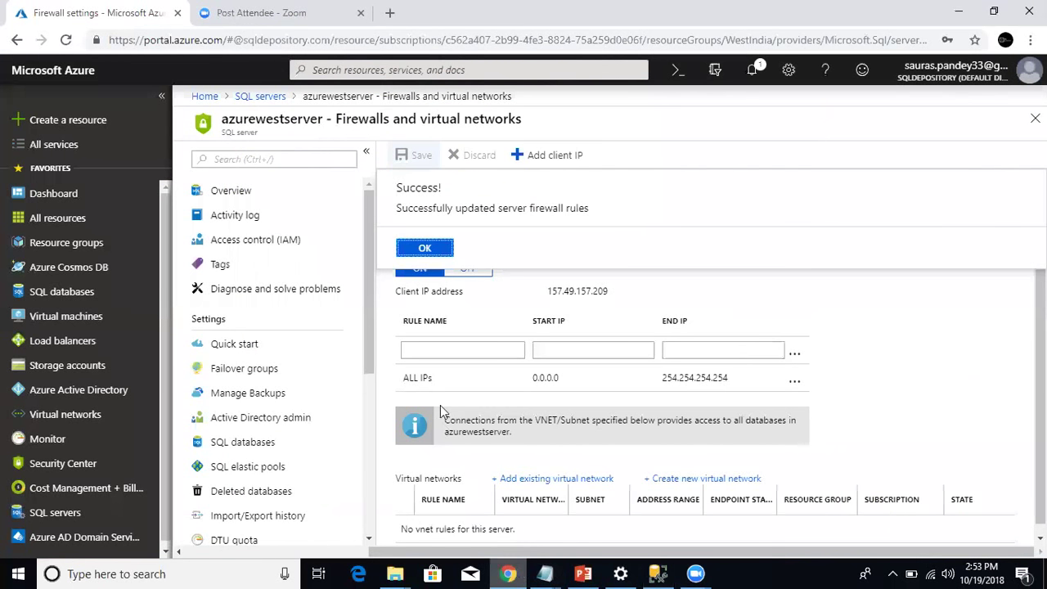
left_click(429, 248)
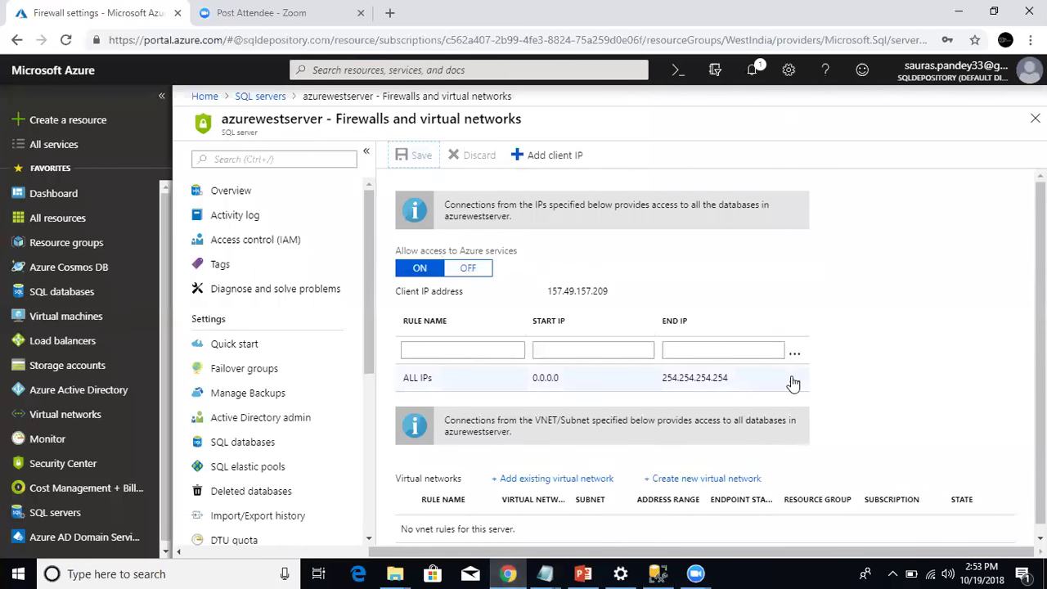
left_click(794, 384)
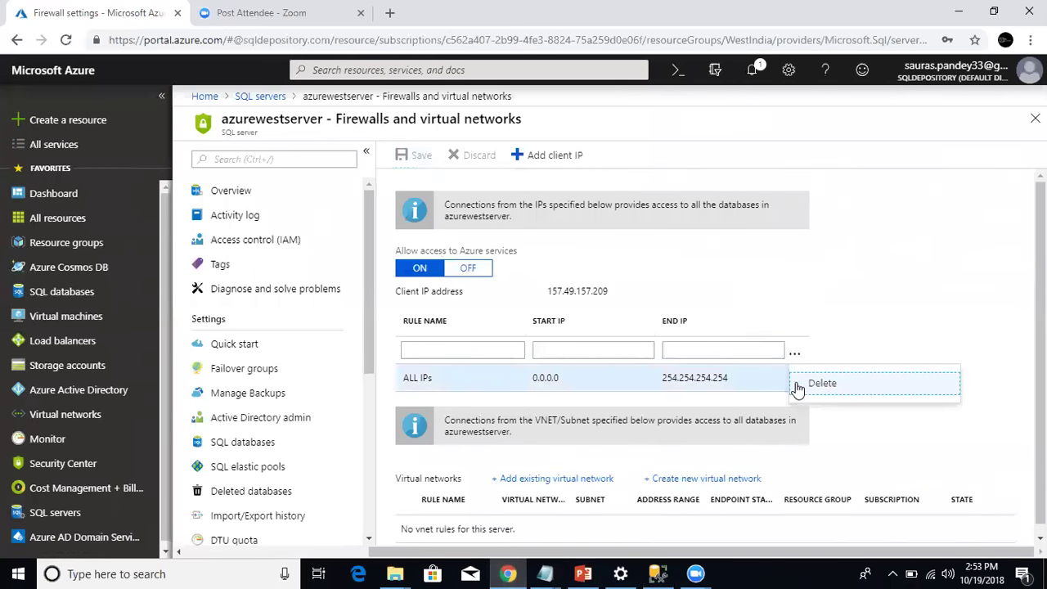
left_click(817, 384)
left_click(412, 163)
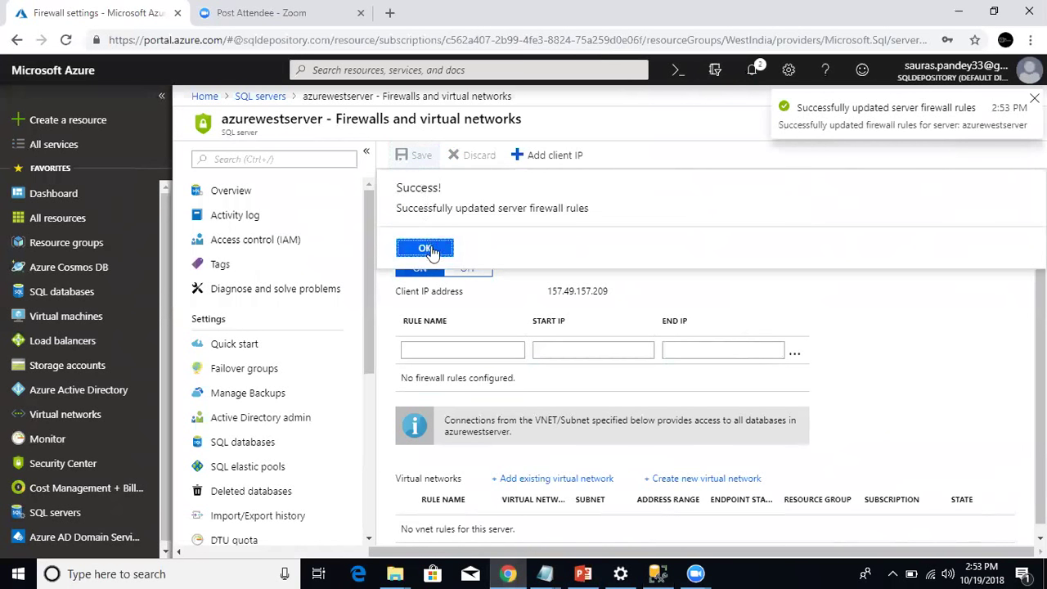
left_click(426, 249)
left_click(659, 572)
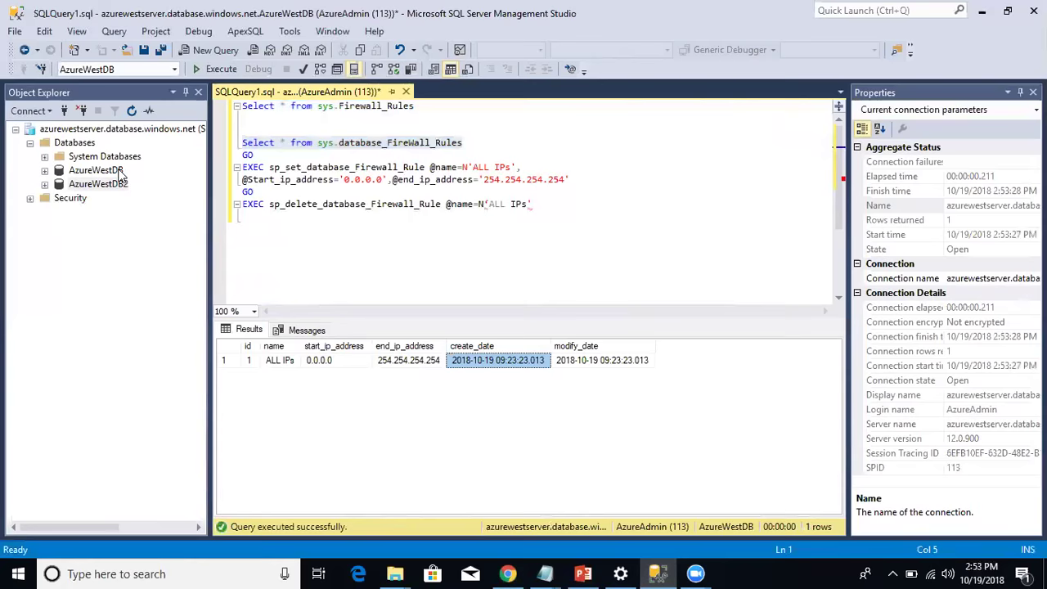
Disconnect and reconnect to azurewestserver with the admin password.
left_click(121, 172)
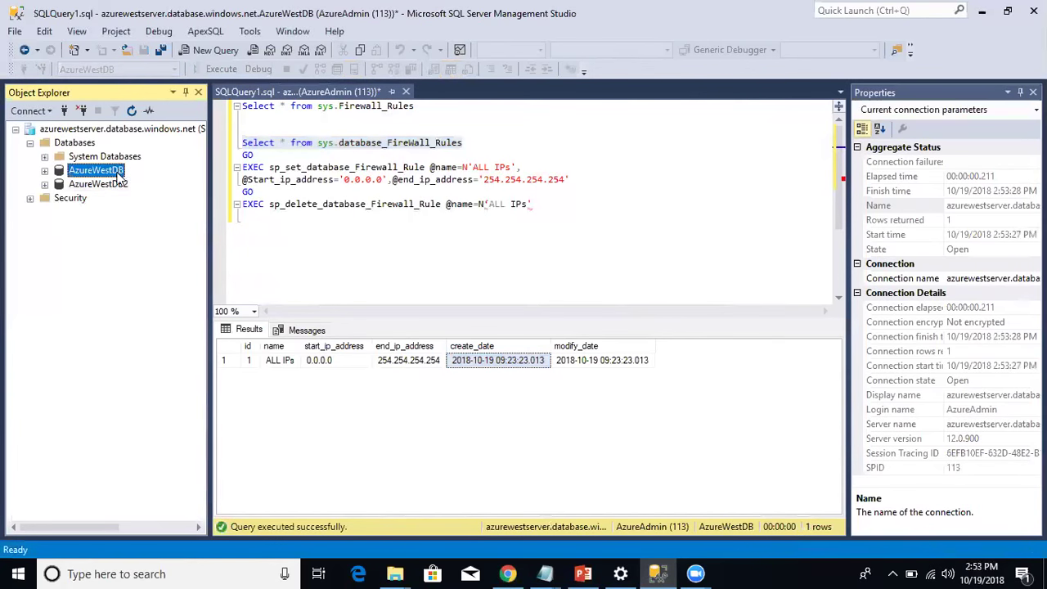
left_click(119, 184)
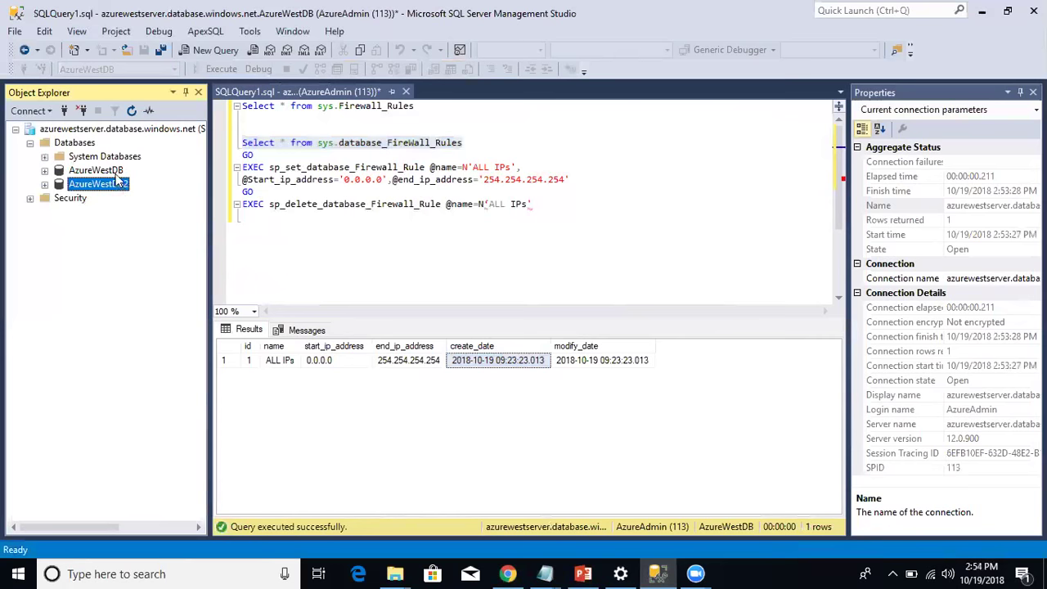
left_click(81, 111)
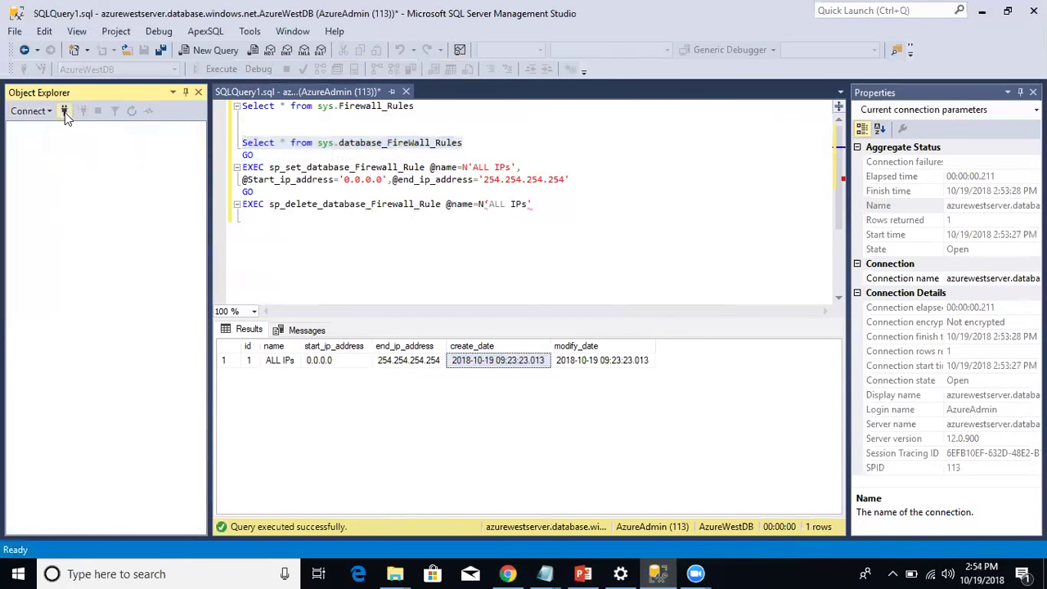
left_click(65, 112)
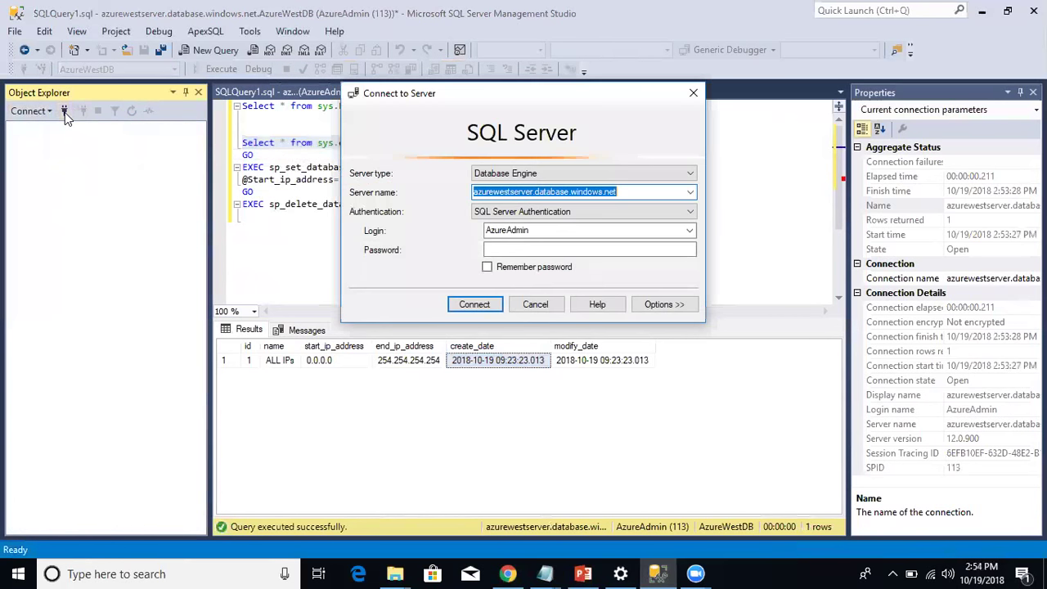
left_click(544, 231)
left_click(555, 251)
type("*")
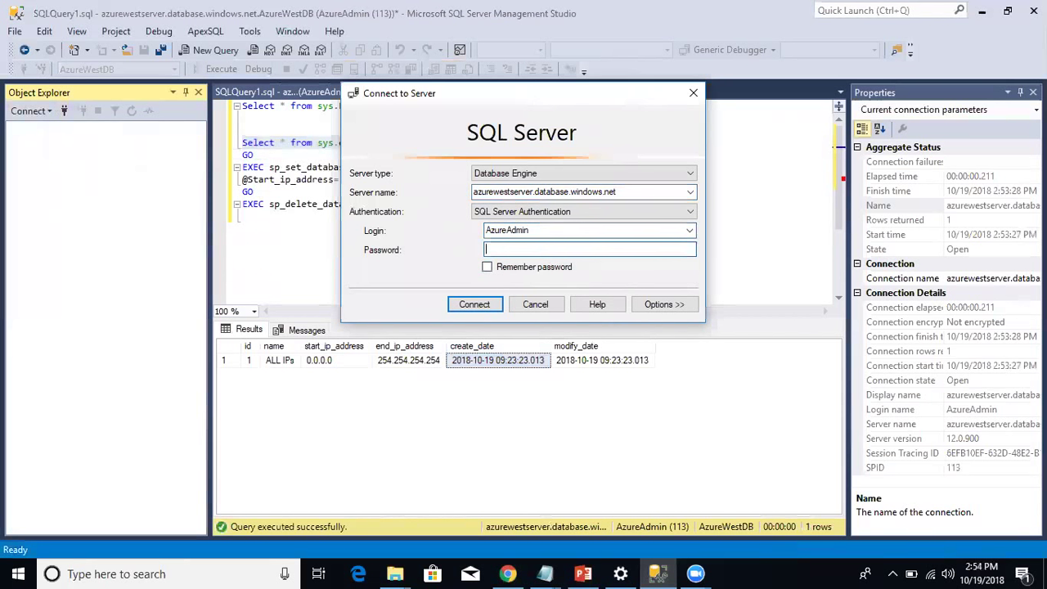
type("*******")
left_click(487, 305)
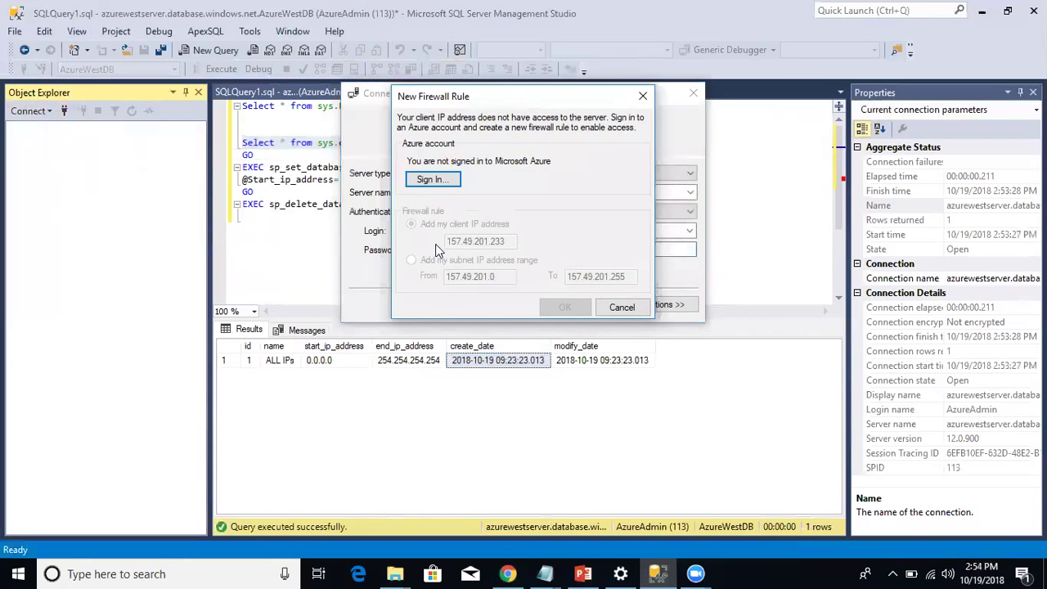
Cancel the firewall prompt and connect with AzureWestDB as the connection database.
left_click(626, 309)
left_click(663, 307)
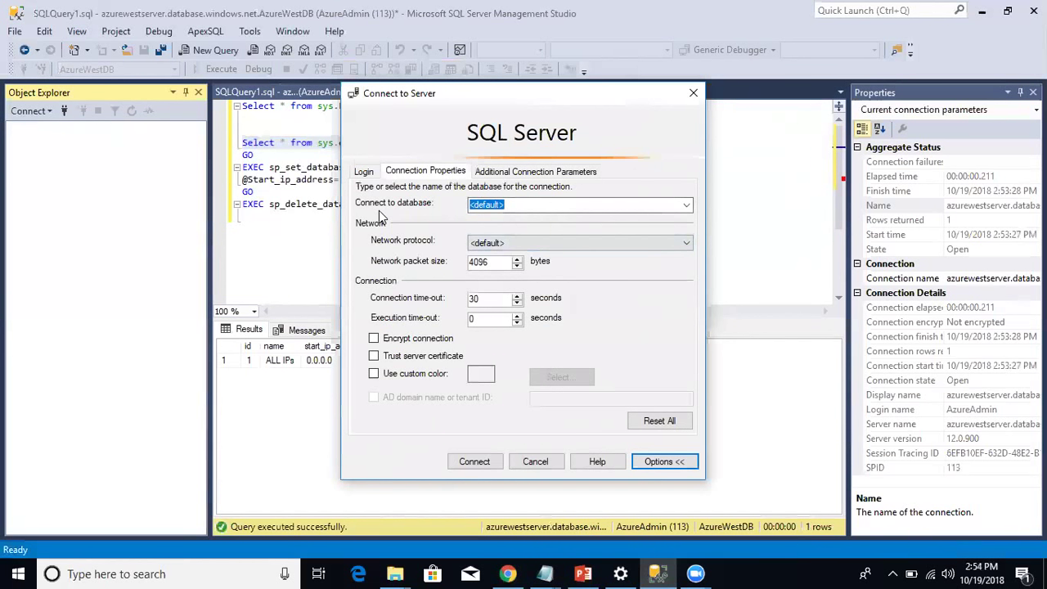
left_click(520, 206)
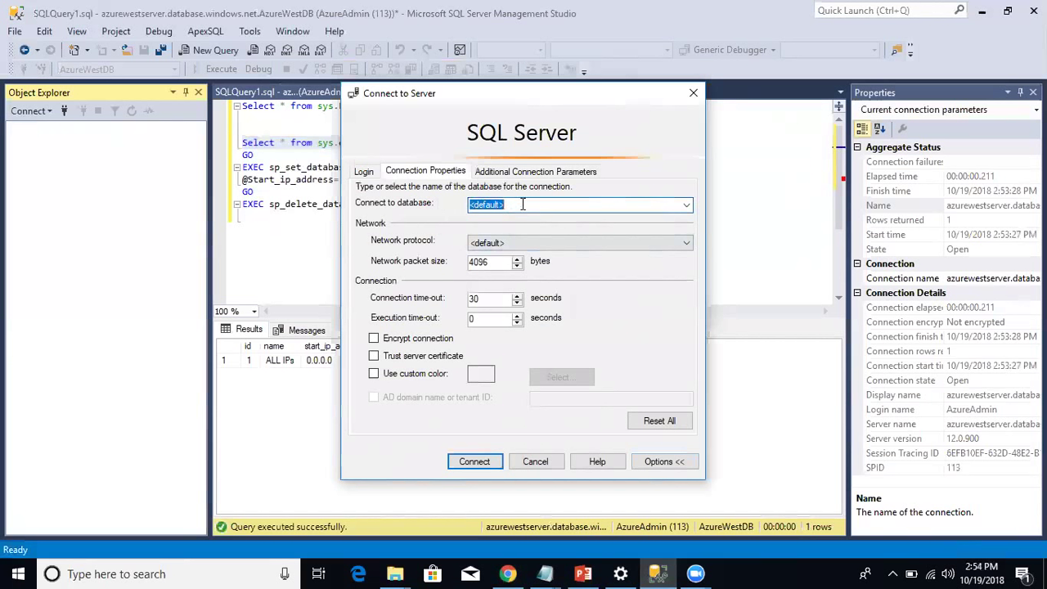
type("AzureWestDB")
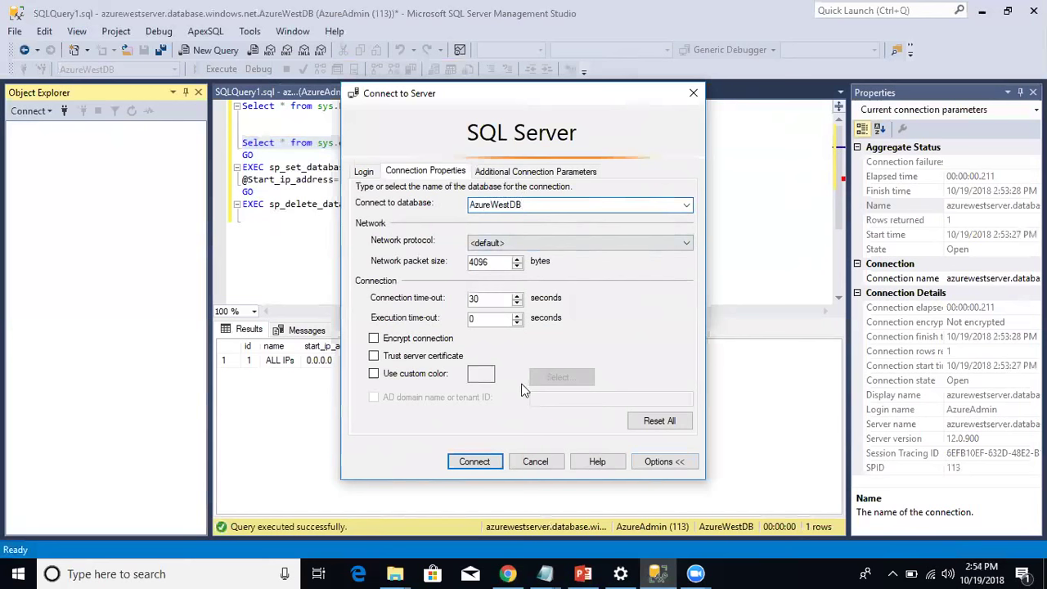
left_click(474, 462)
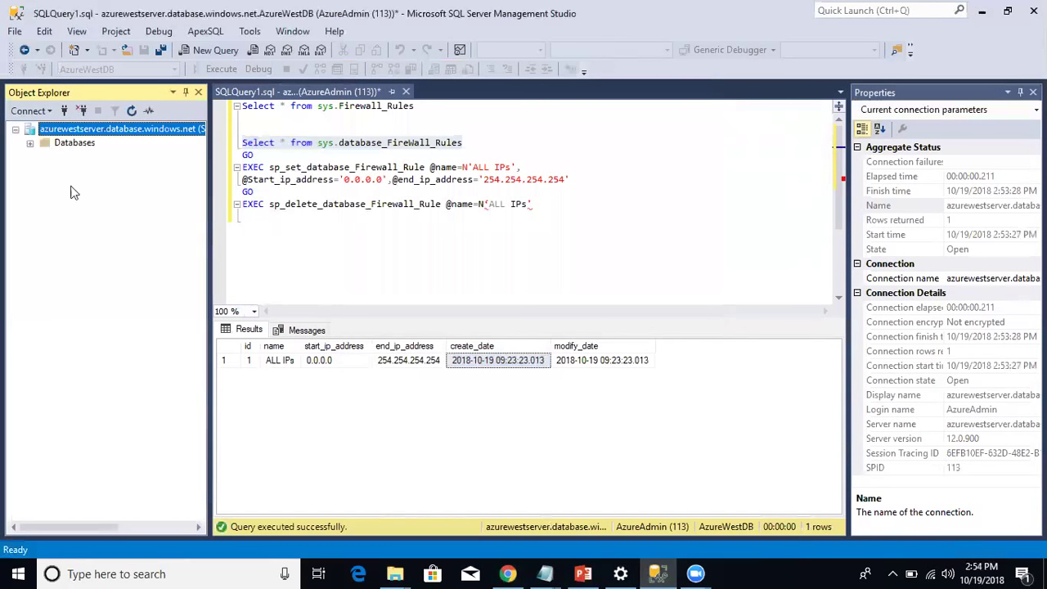
Execute sp_delete_database_Firewall_Rule for ALL IPs against AzureWestDB.
left_click(31, 144)
left_click(72, 172)
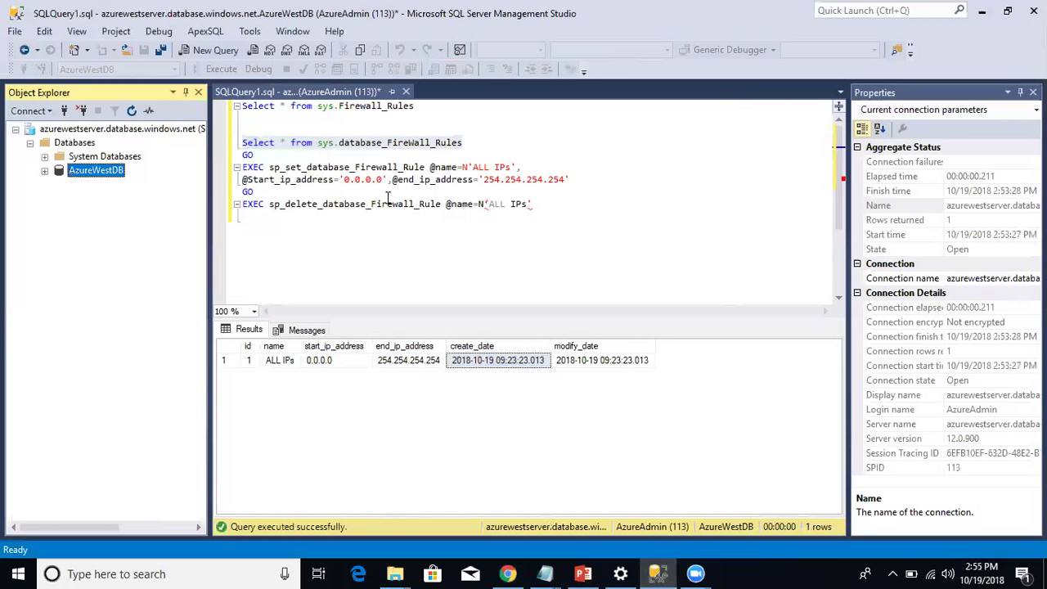
left_click(489, 203)
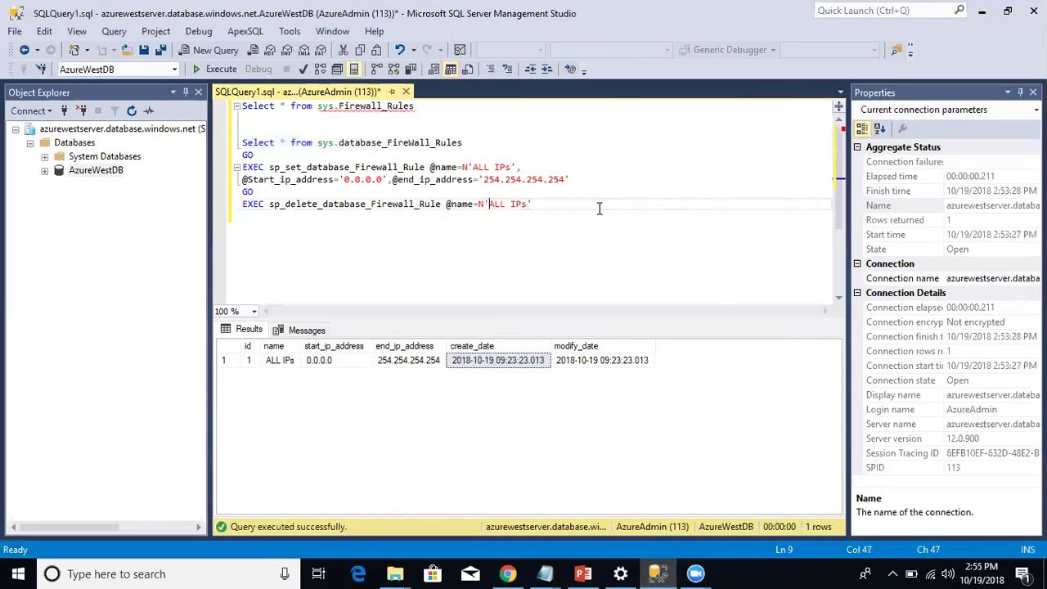
left_click(432, 216)
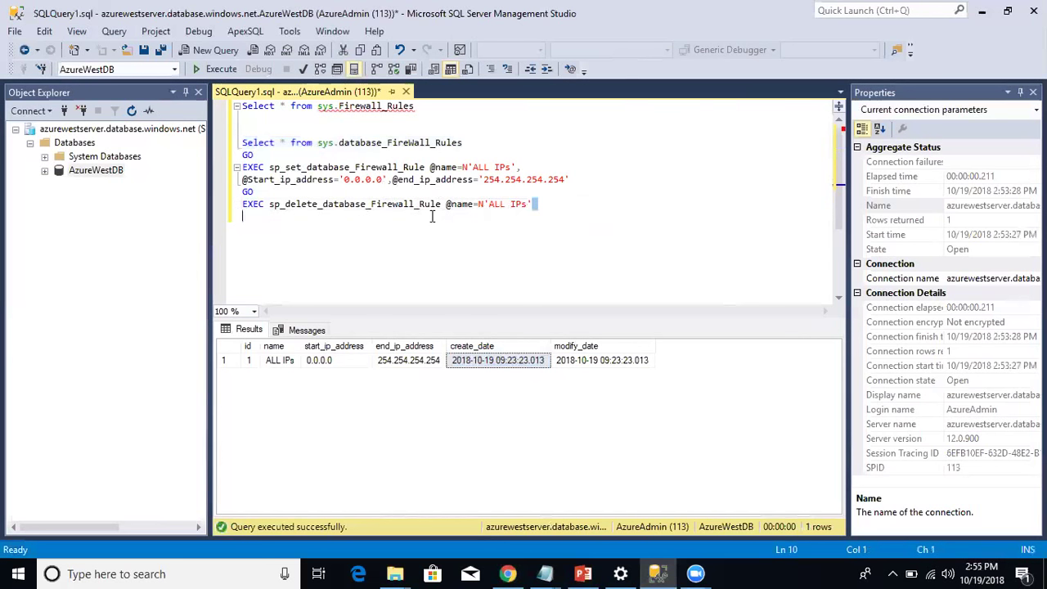
left_click(235, 206)
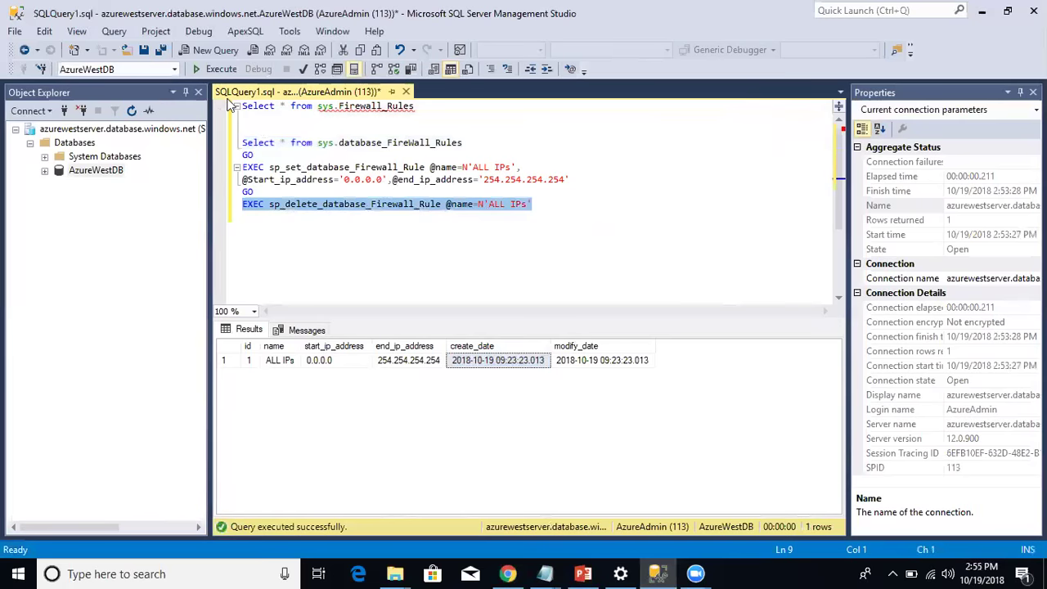
left_click(214, 69)
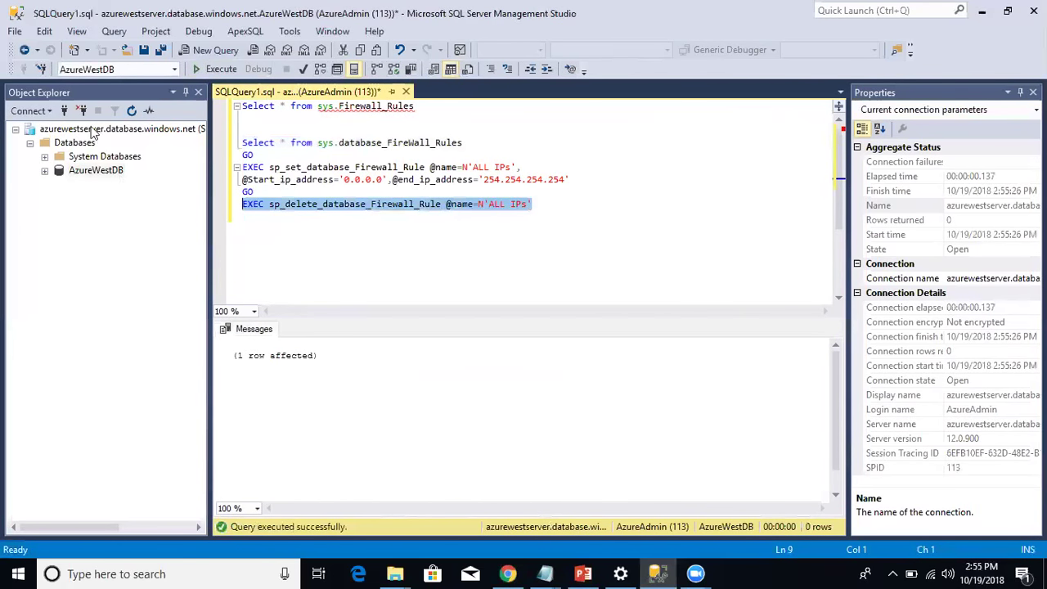
Reconnect to the server with the account password.
left_click(65, 113)
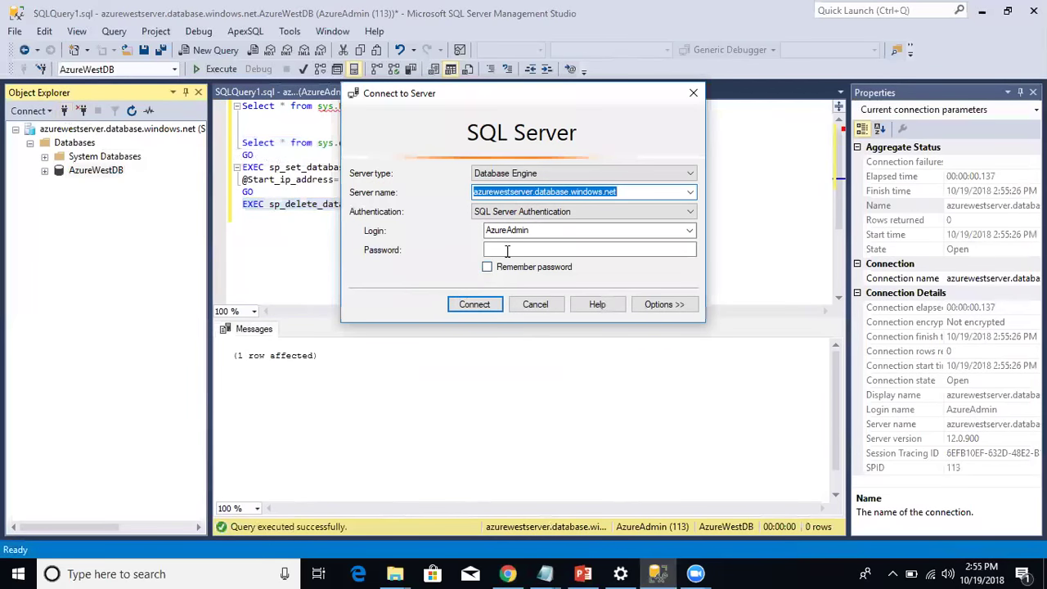
left_click(507, 251)
type("*****")
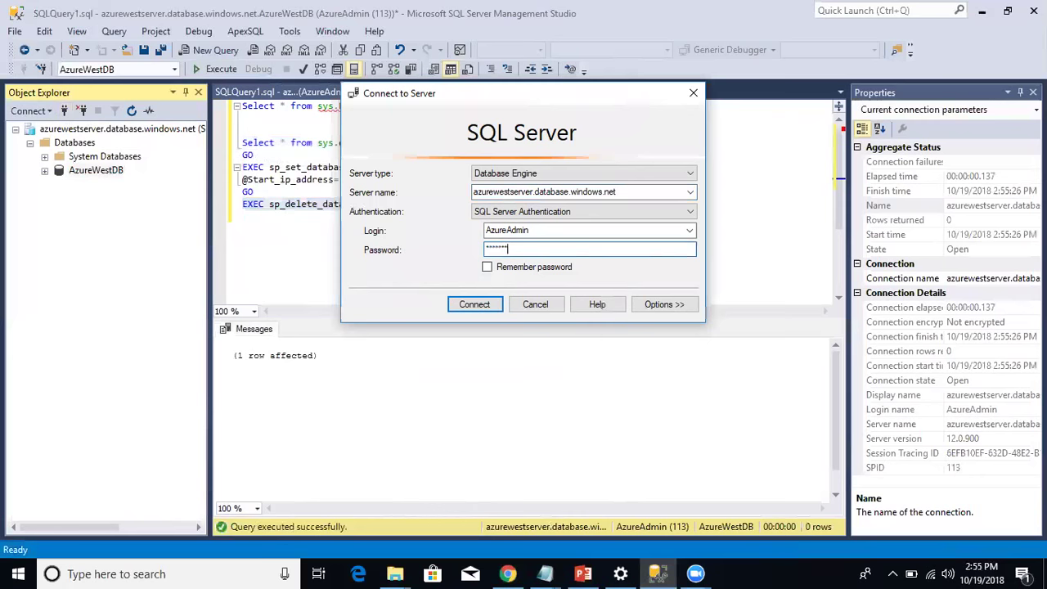
key("Return")
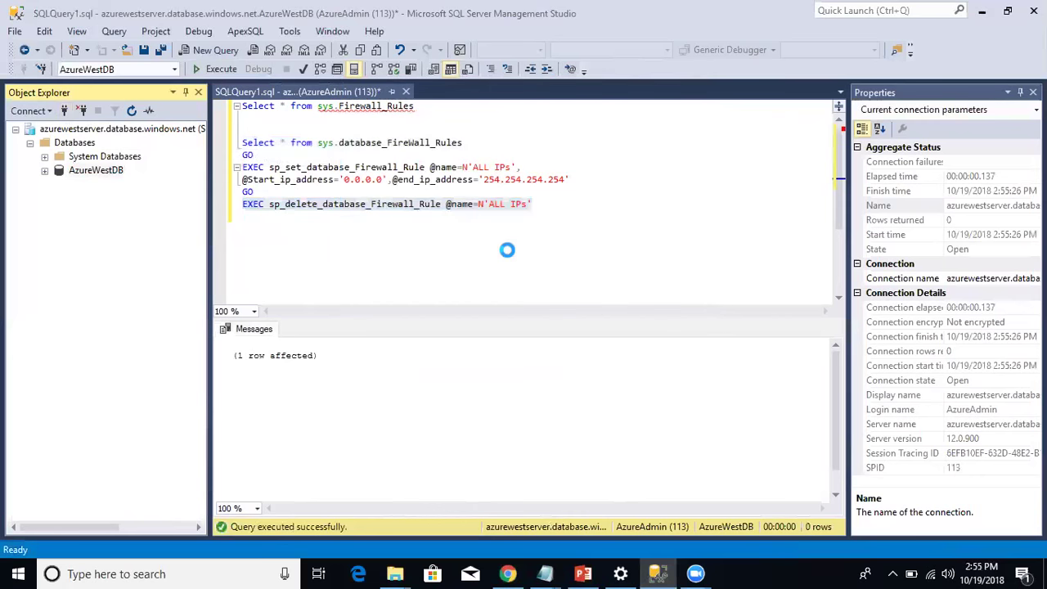
Close SSMS without saving, retry the login, and cancel the firewall-blocked connection.
left_click(83, 112)
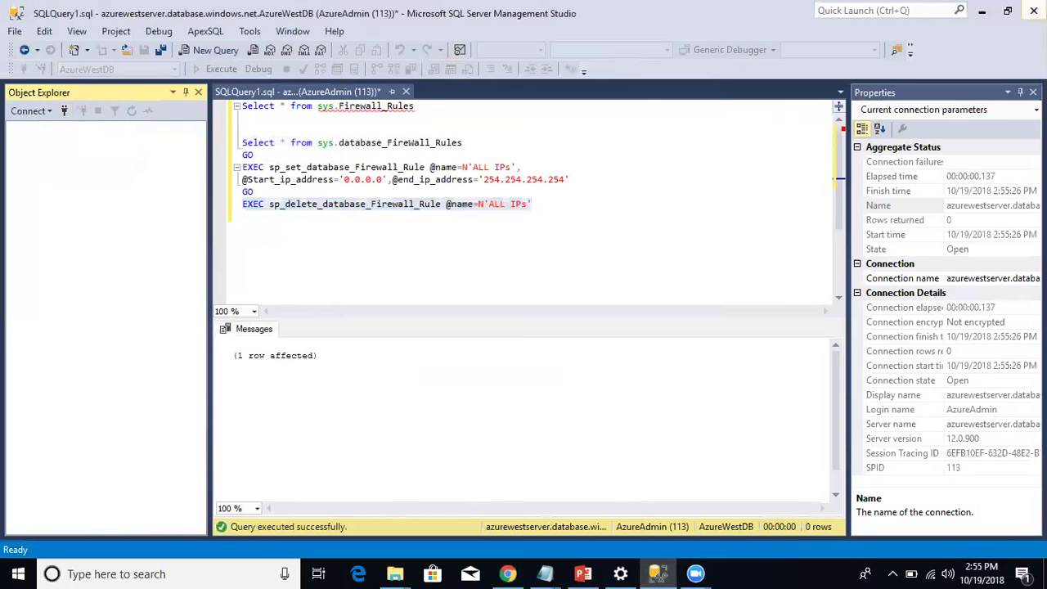
left_click(1033, 10)
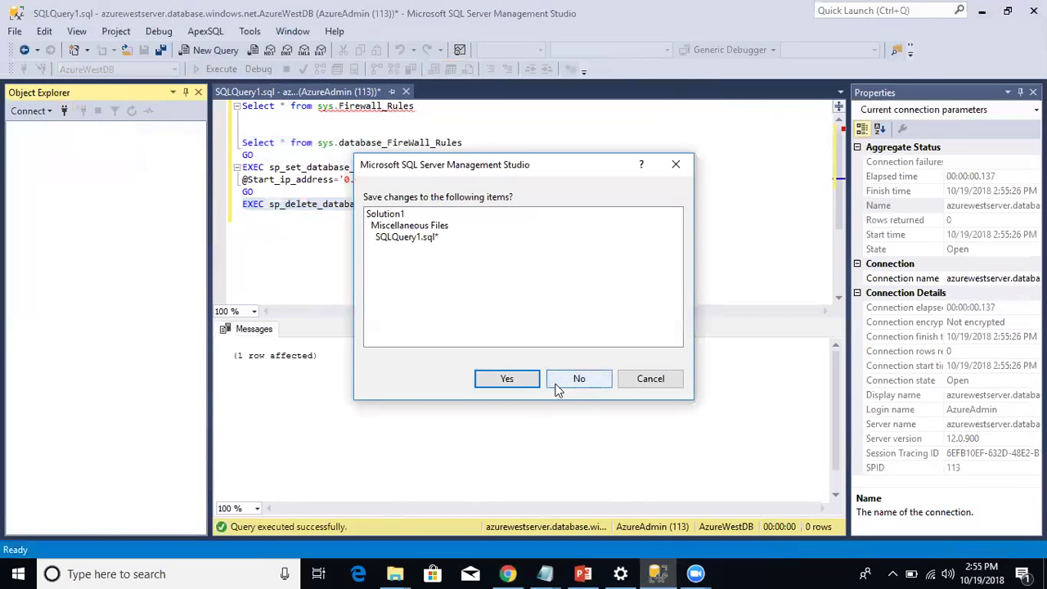
left_click(575, 379)
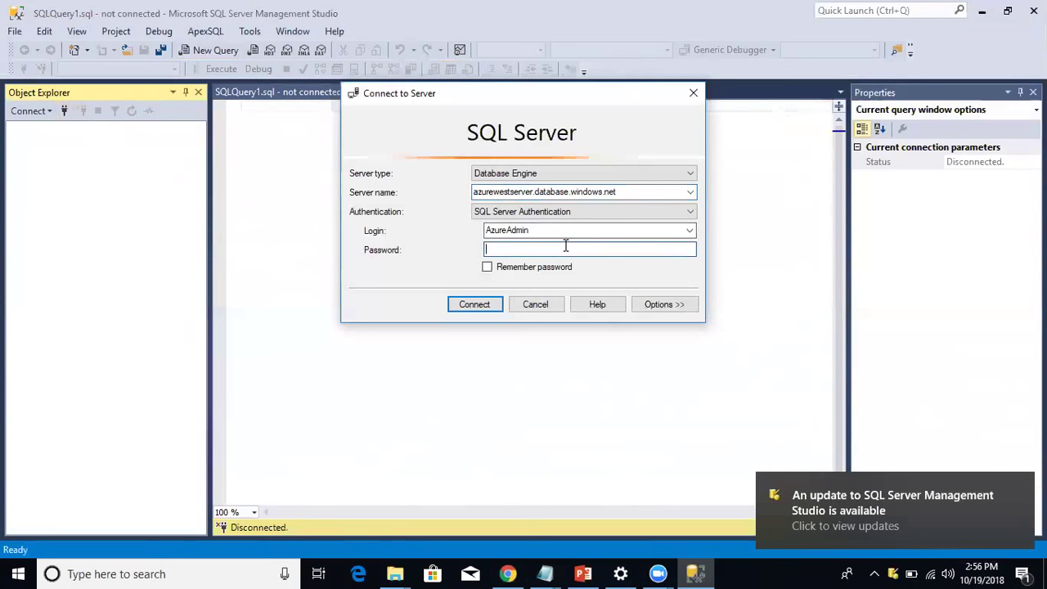
type("********")
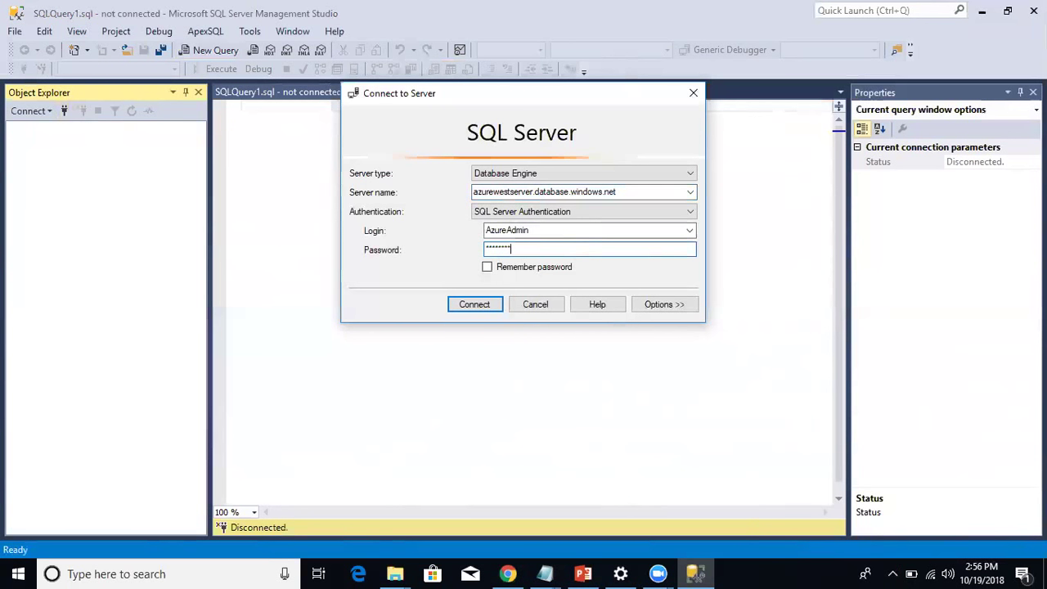
key("Return")
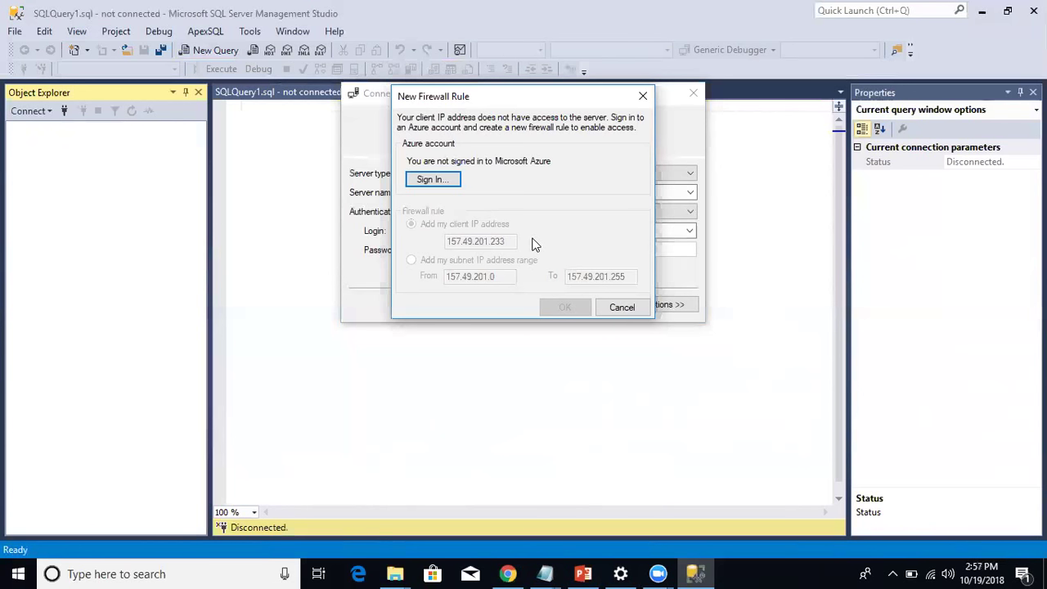
left_click(601, 306)
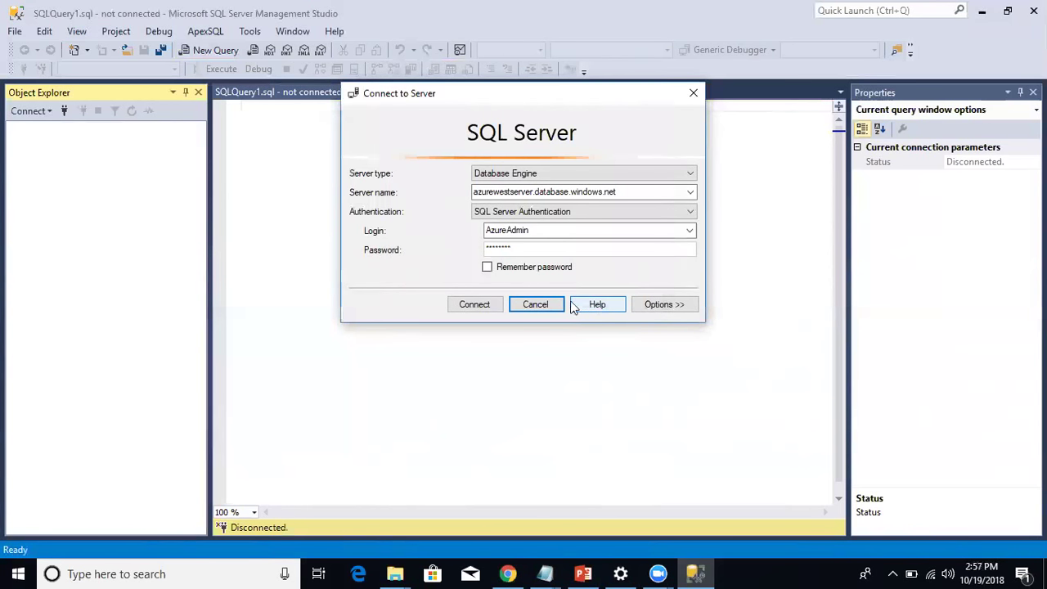
left_click(536, 305)
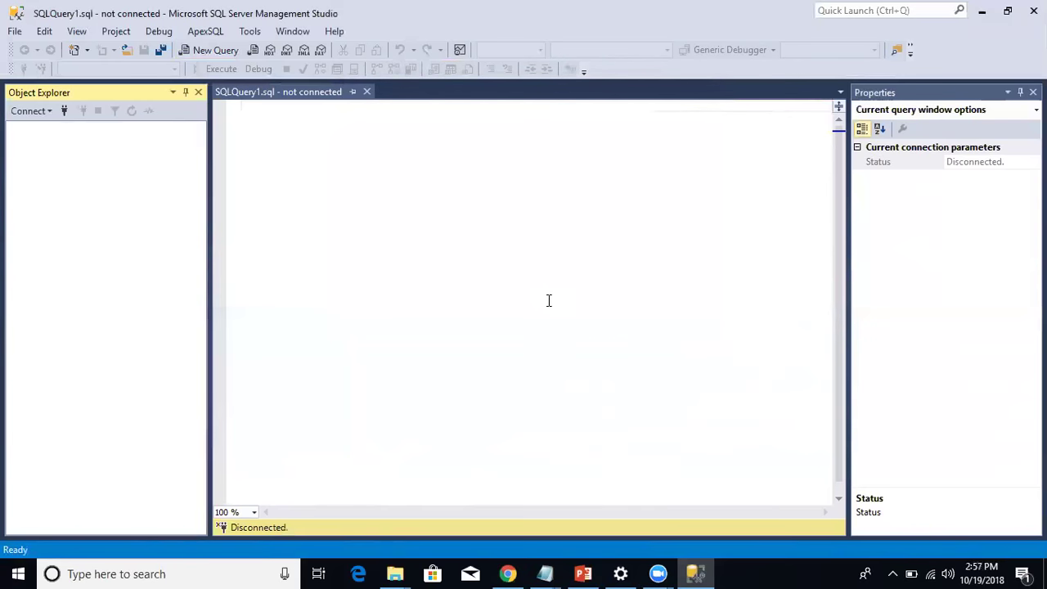
left_click(583, 573)
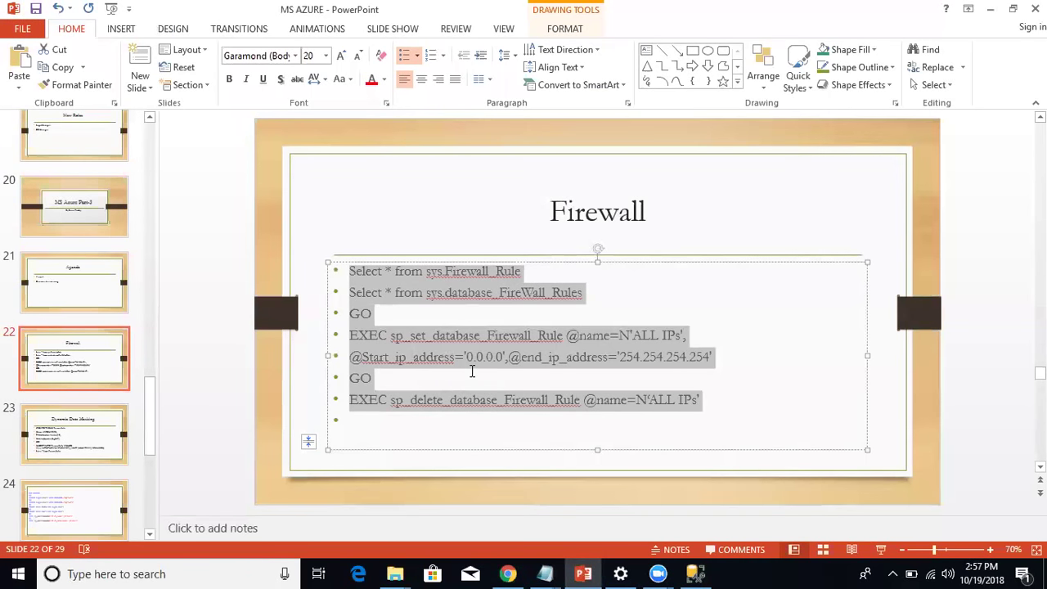
Show slide 23, Dynamic Data Masking, then bring up the Azure portal's SQL servers list.
left_click(85, 421)
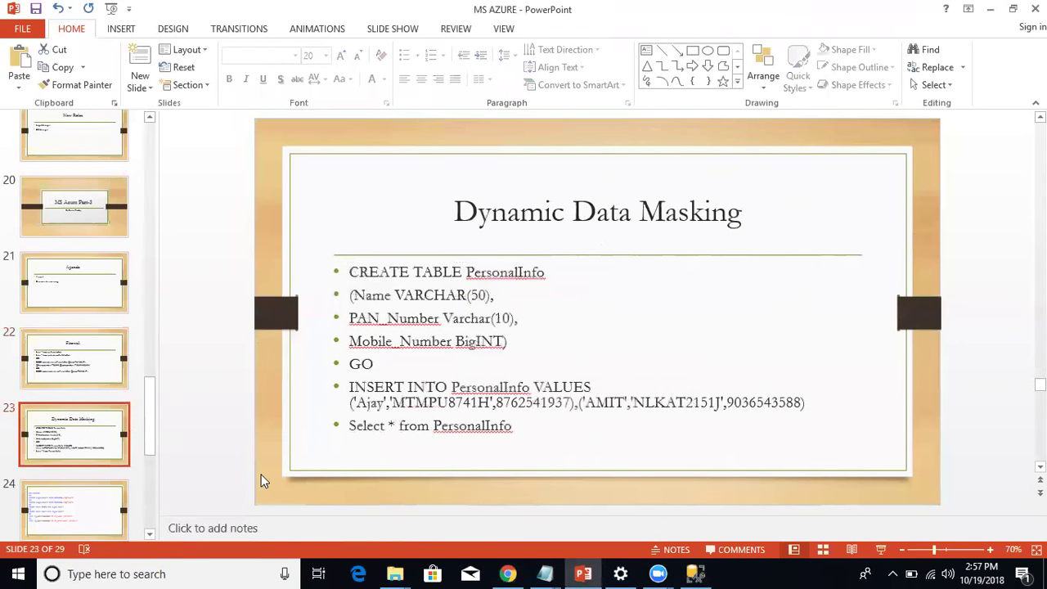
left_click(508, 573)
left_click(43, 509)
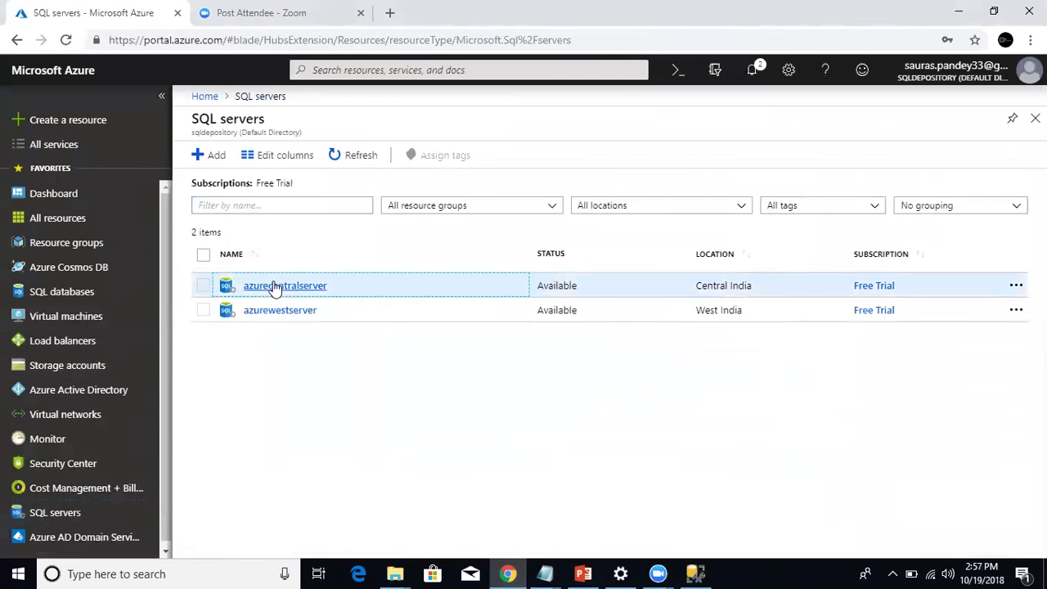
In azurecentralserver's firewall settings, start a new rule named 'ALL Ip' and open a blank browser tab.
left_click(273, 284)
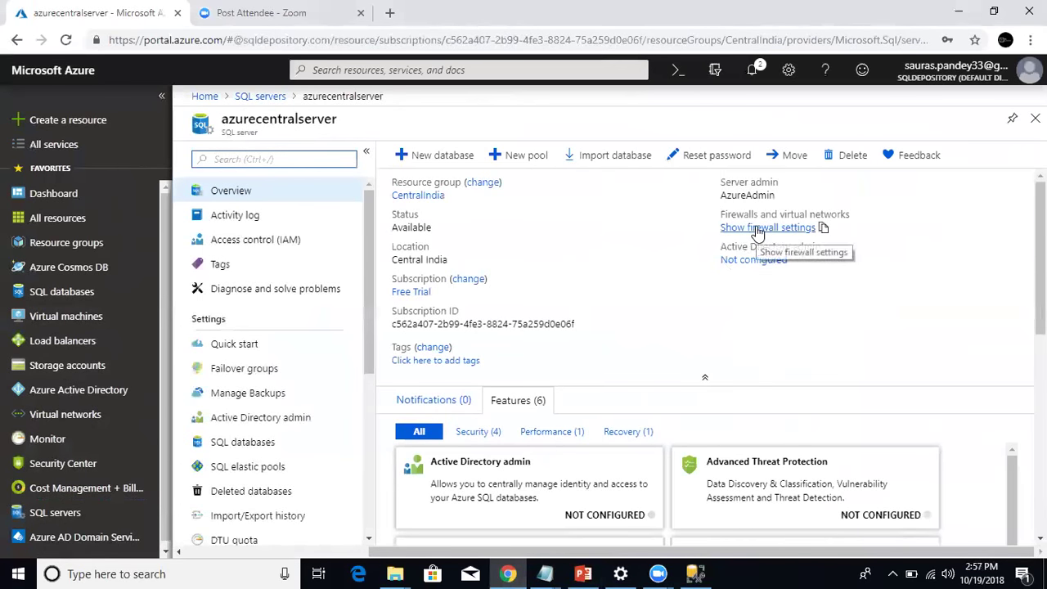
left_click(757, 233)
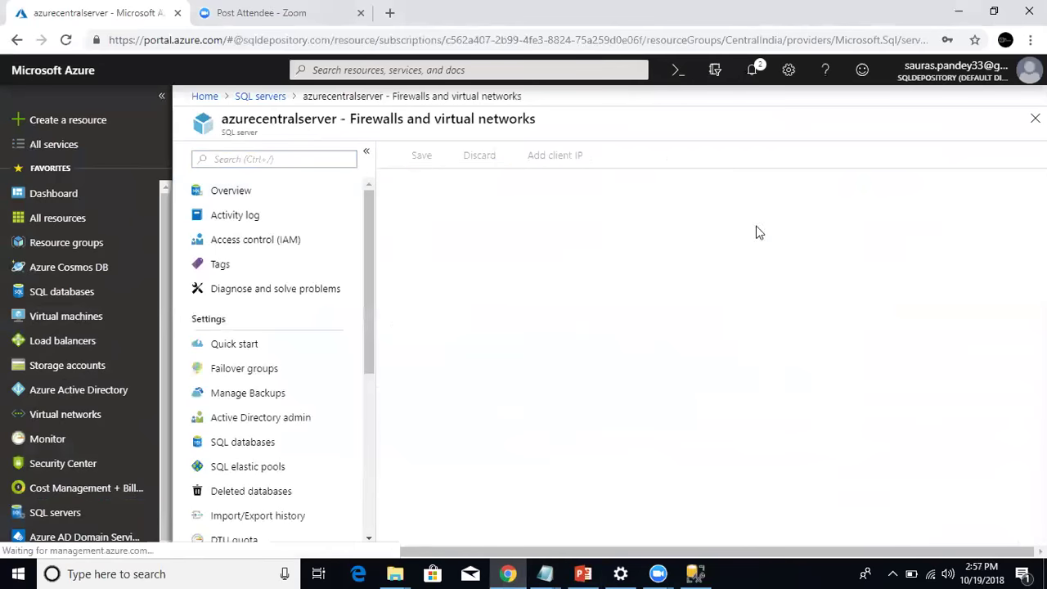
left_click(467, 350)
type("ALL Ip")
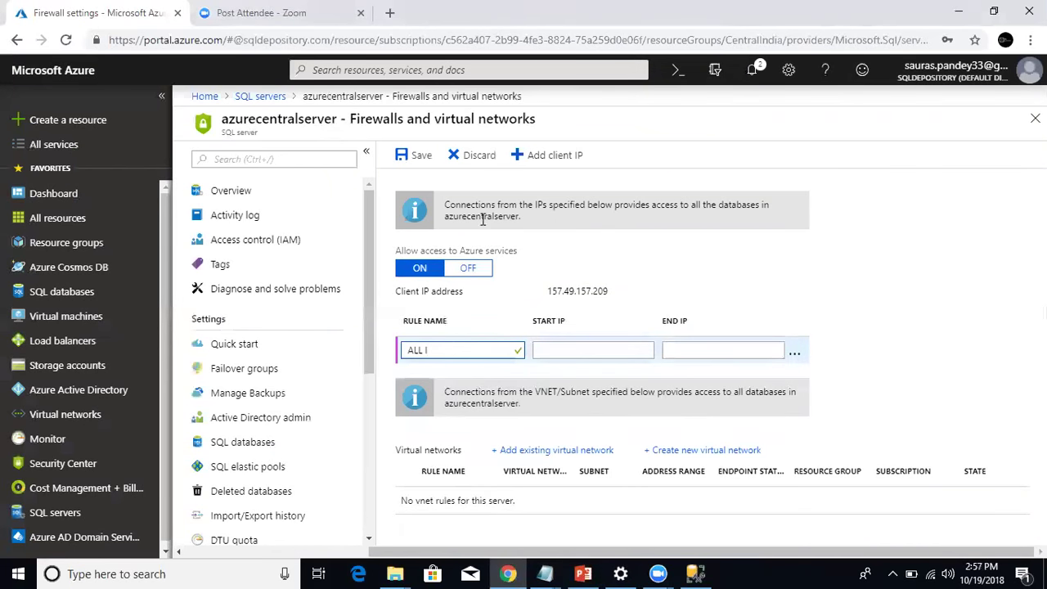
left_click(390, 12)
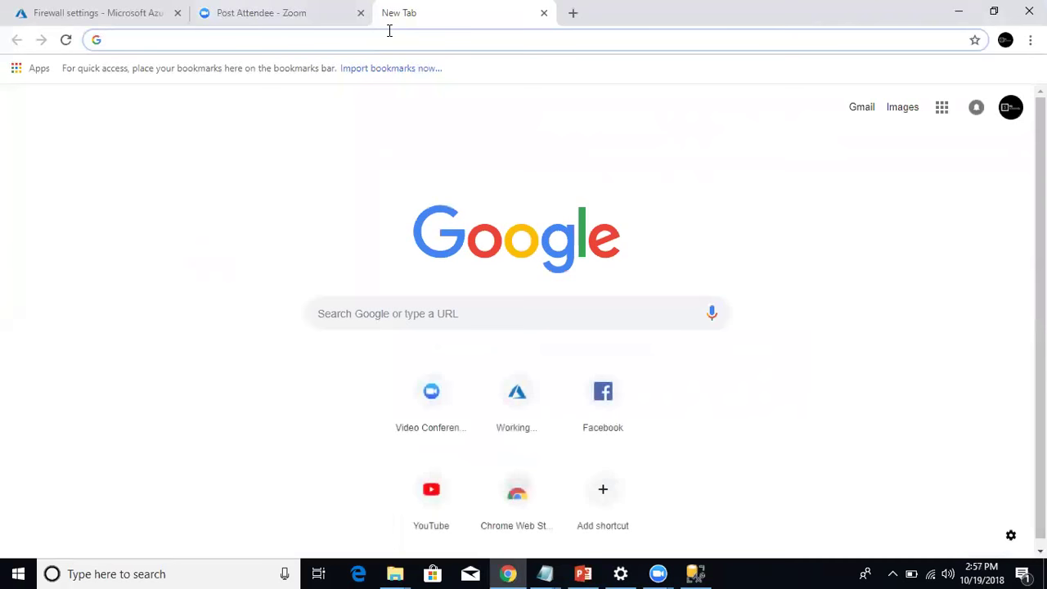
Look up the public IP 157.49.201.233 on whatsmyip.org and select it, returning to the firewall tab.
type("whats")
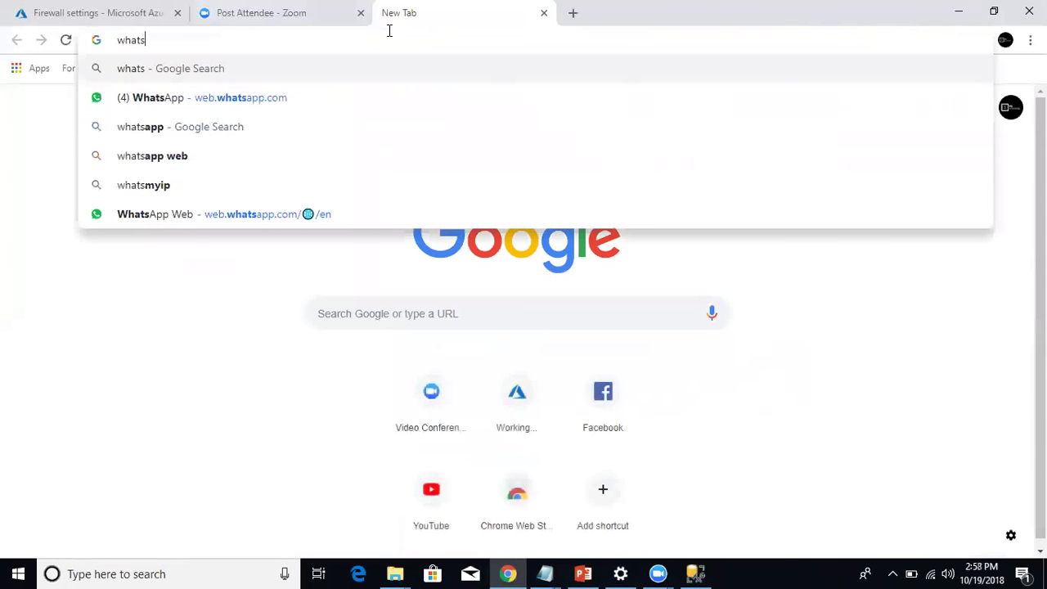
type("myip")
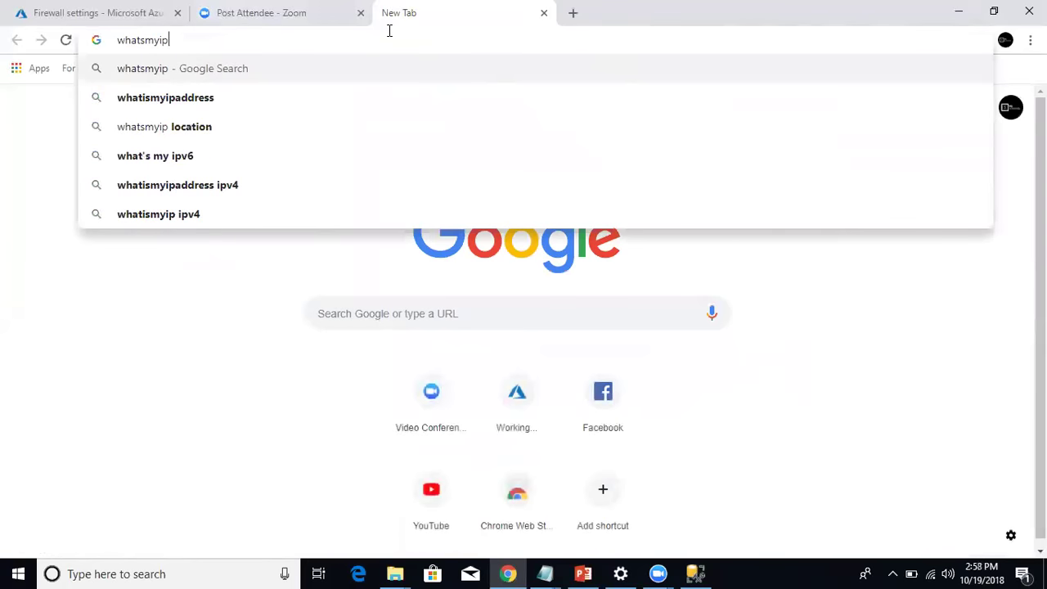
key("Return")
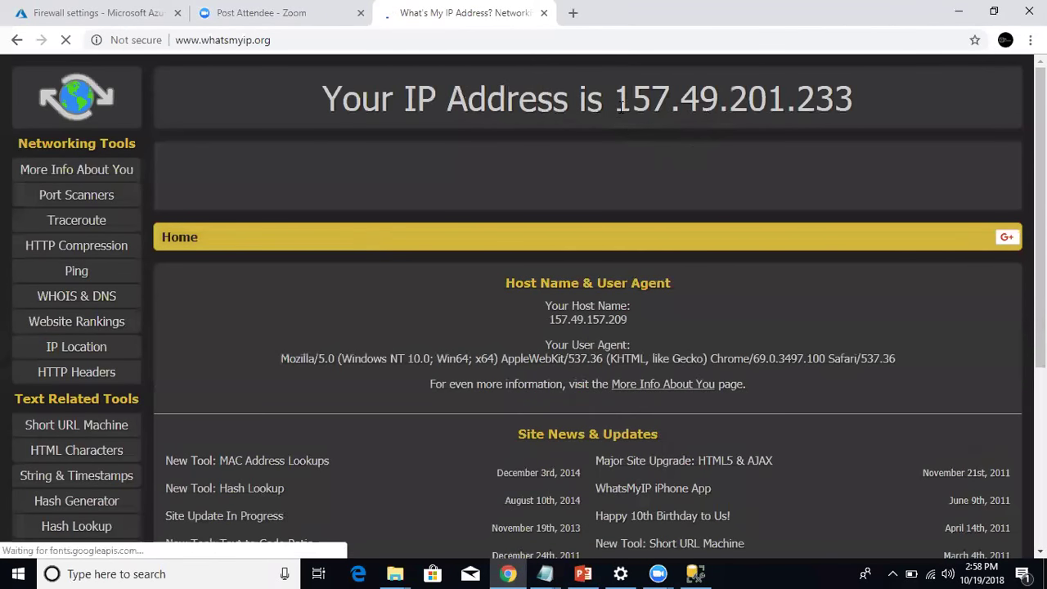
left_click_drag(619, 104, 859, 112)
key("ctrl+c")
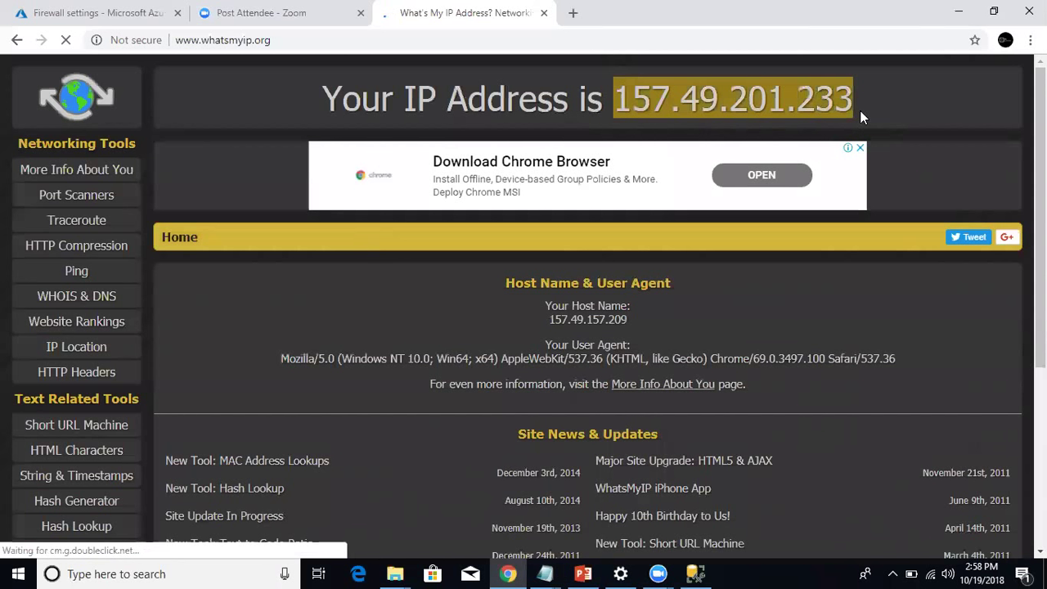
left_click(94, 12)
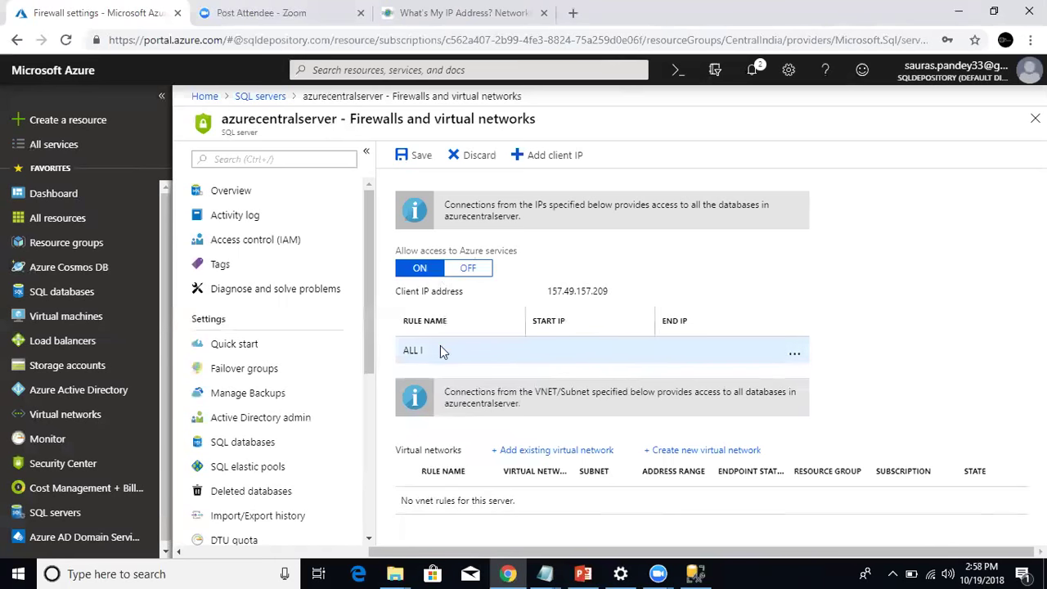
Dismiss the invalid IP range warning and delete the partly named firewall rule.
left_click(414, 156)
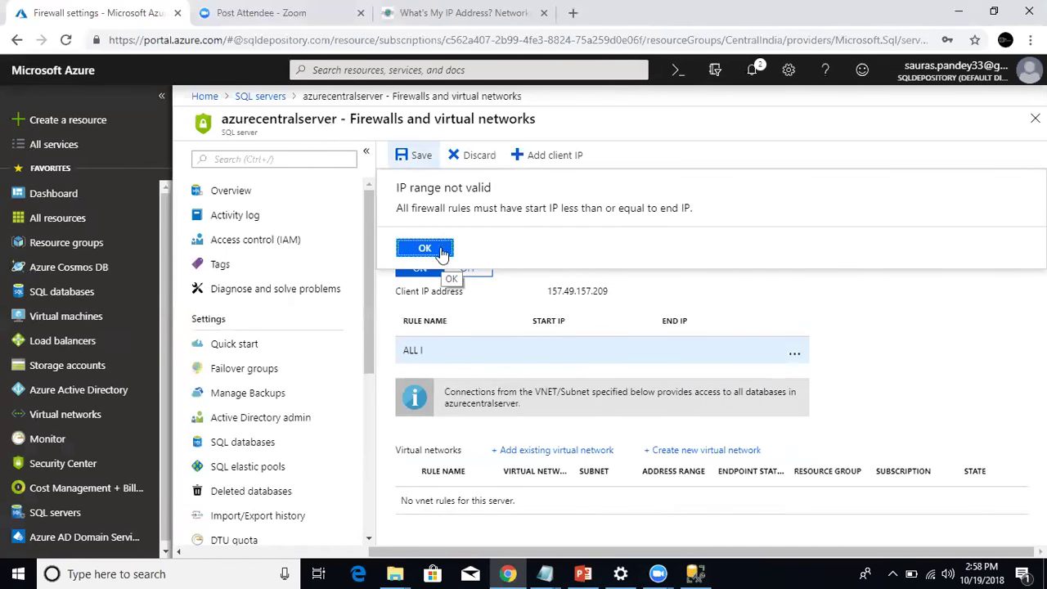
left_click(426, 249)
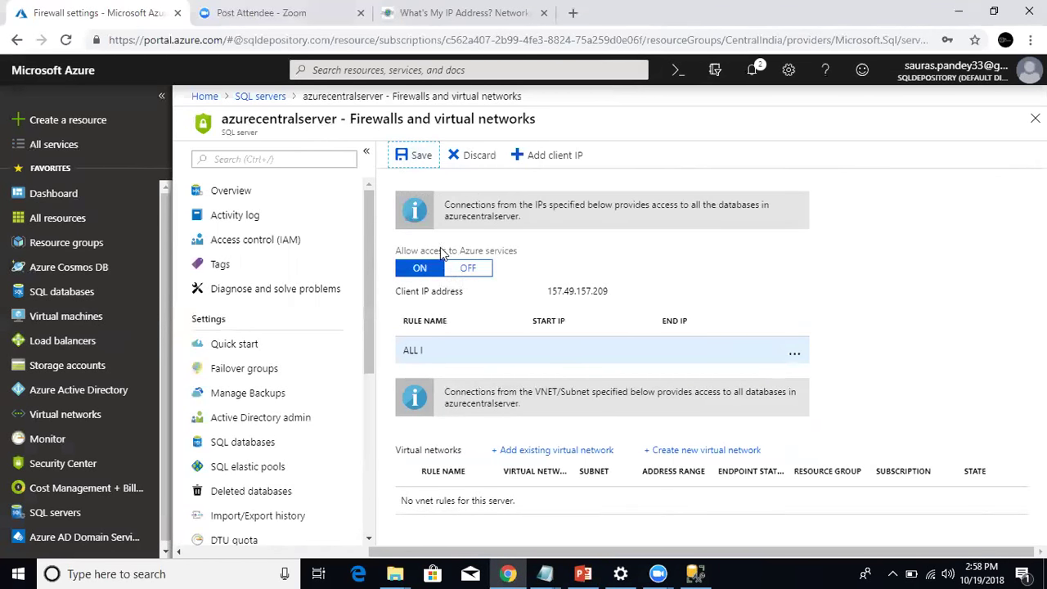
left_click(794, 359)
left_click(821, 355)
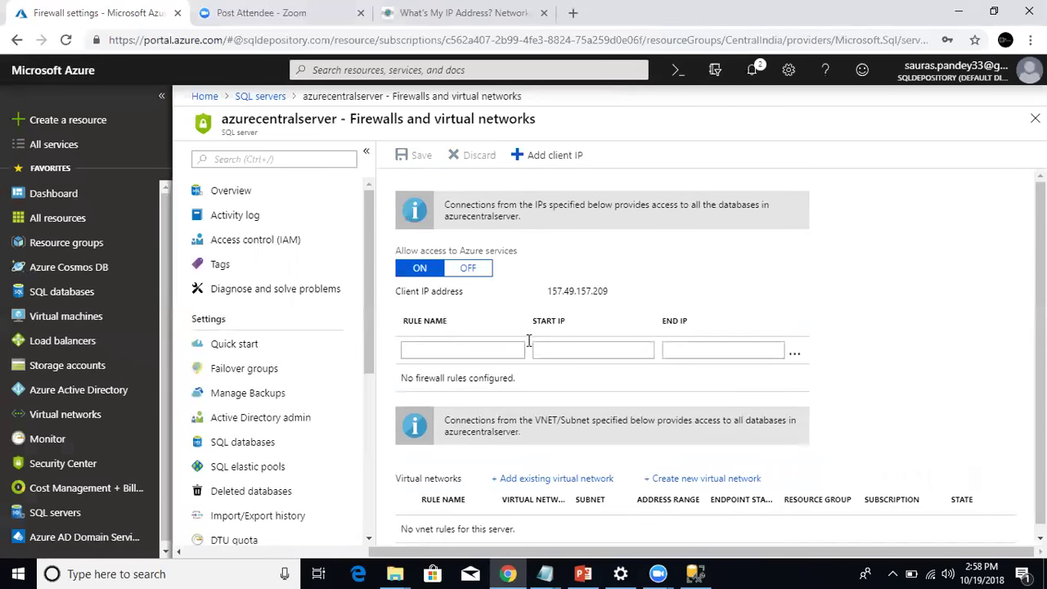
Name a new firewall rule 'ALL IPs' and paste the copied IP into a blank Notepad.
left_click(481, 349)
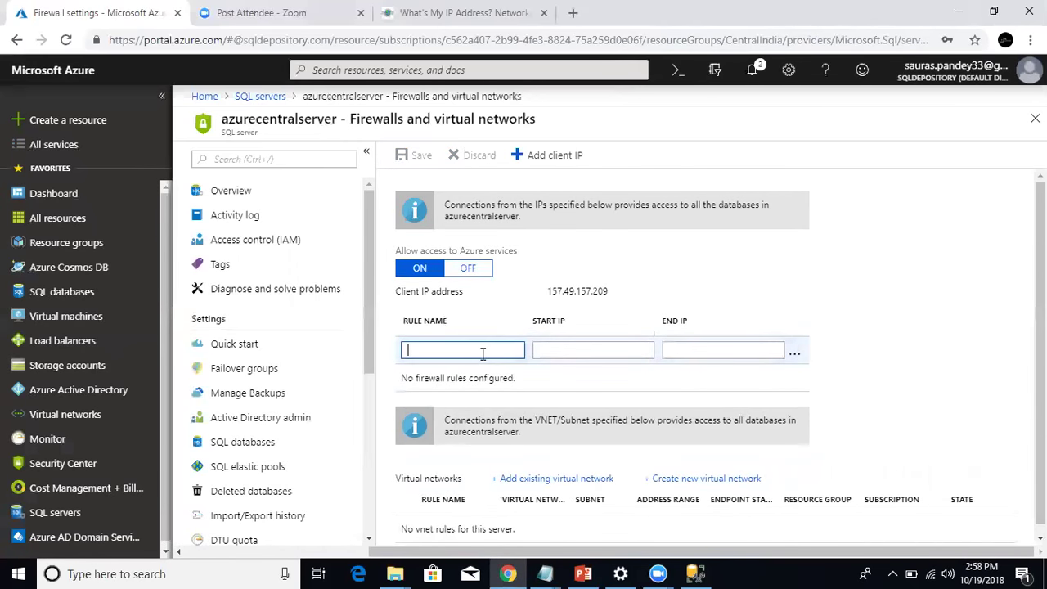
type("ALL IPS")
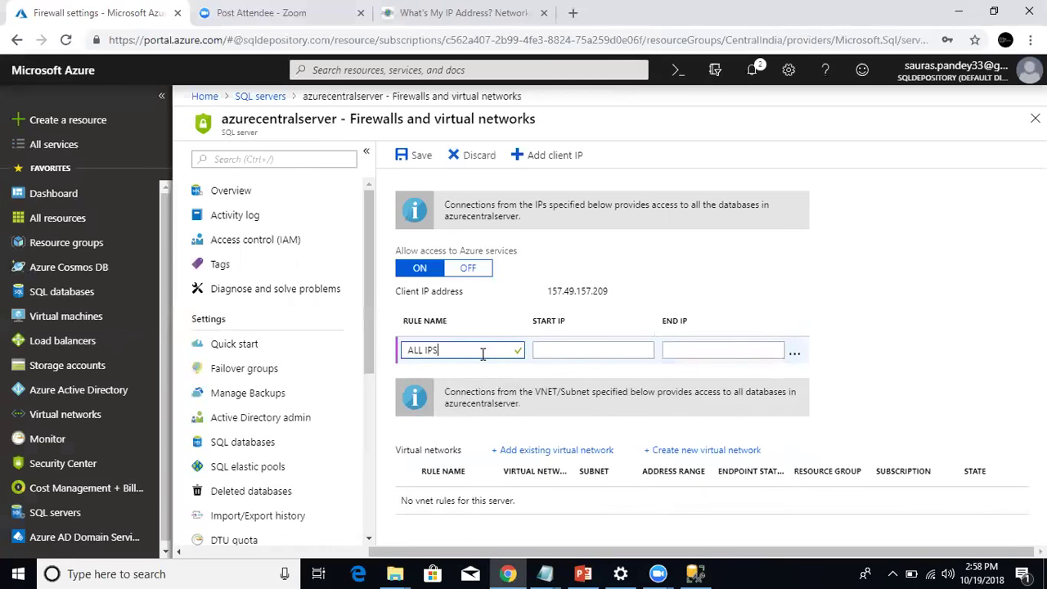
key("BackSpace")
type("s")
key("super+r")
key("Return")
key("ctrl+v")
left_click_drag(281, 156, 98, 160)
key("ctrl+c")
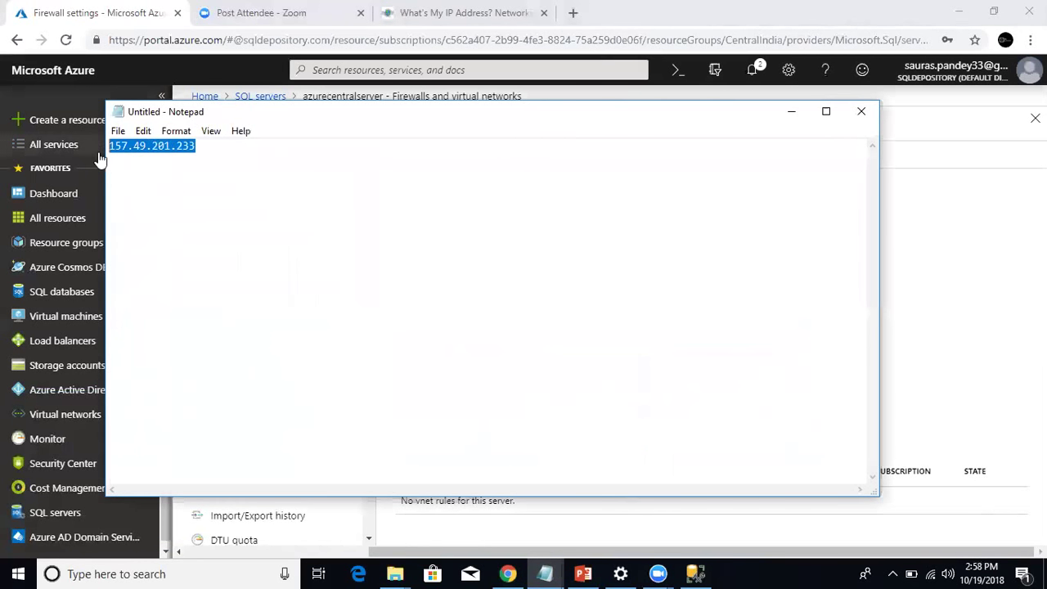
Set the ALL IPs rule's start and end IP to 157.49.201.233 and save it.
left_click(927, 306)
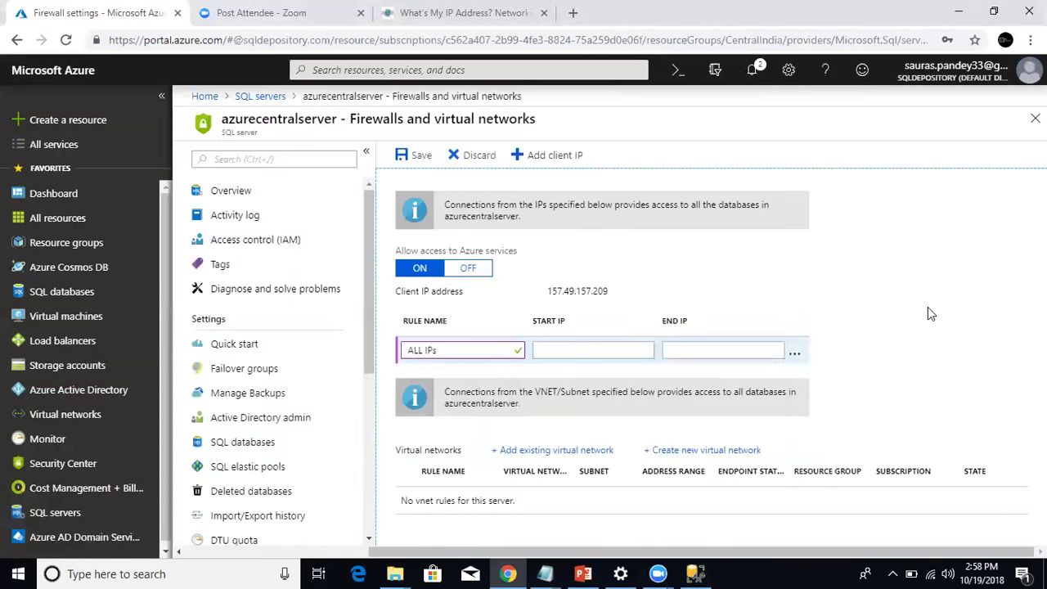
left_click(621, 350)
key("ctrl+v")
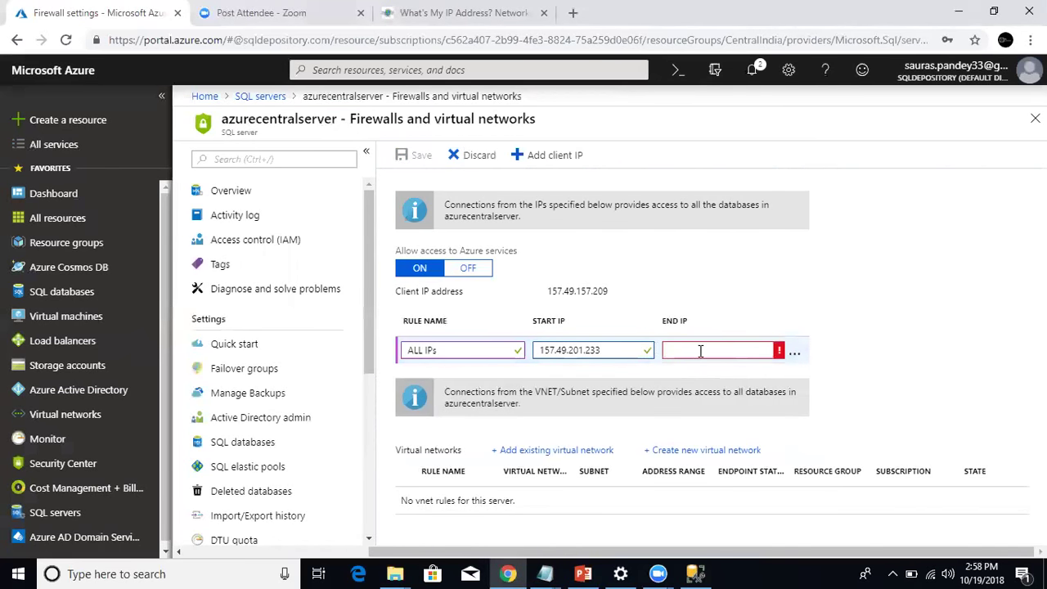
left_click(700, 350)
key("ctrl+v")
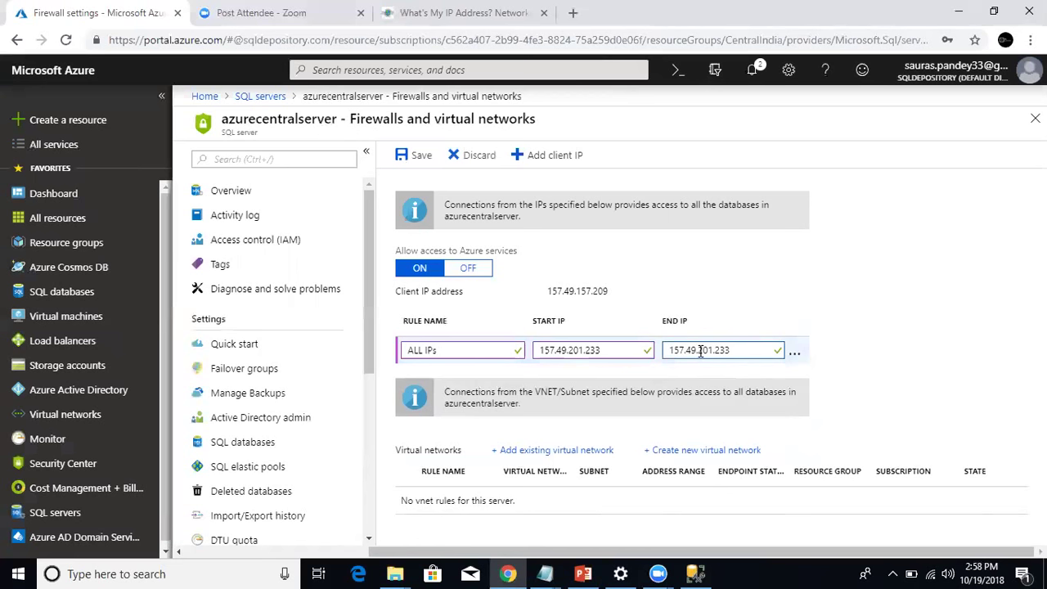
left_click(413, 156)
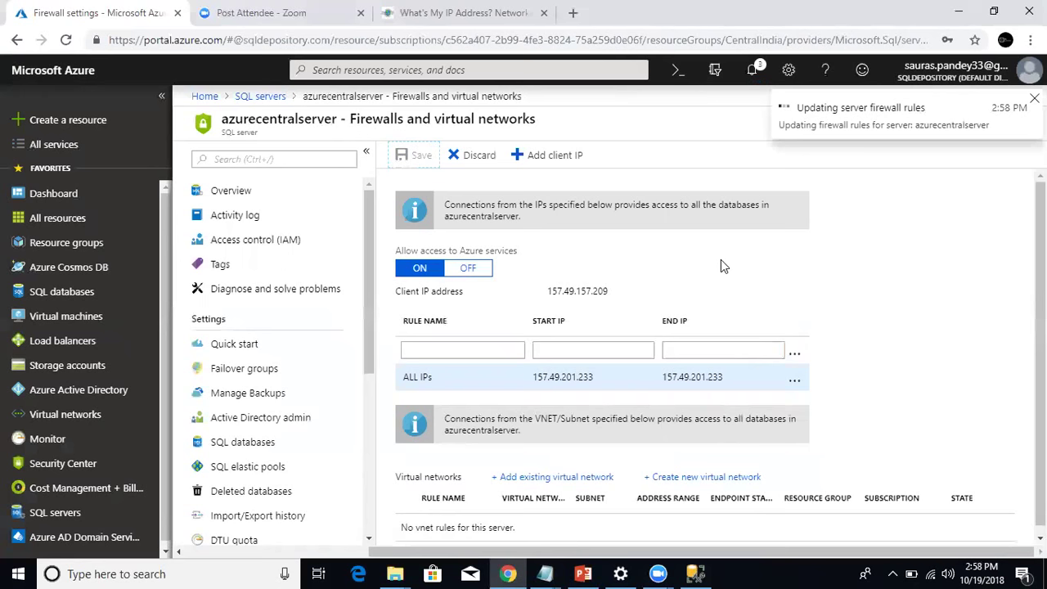
Copy the azurecentralserver name from the SQL servers list for use in Management Studio.
left_click(85, 515)
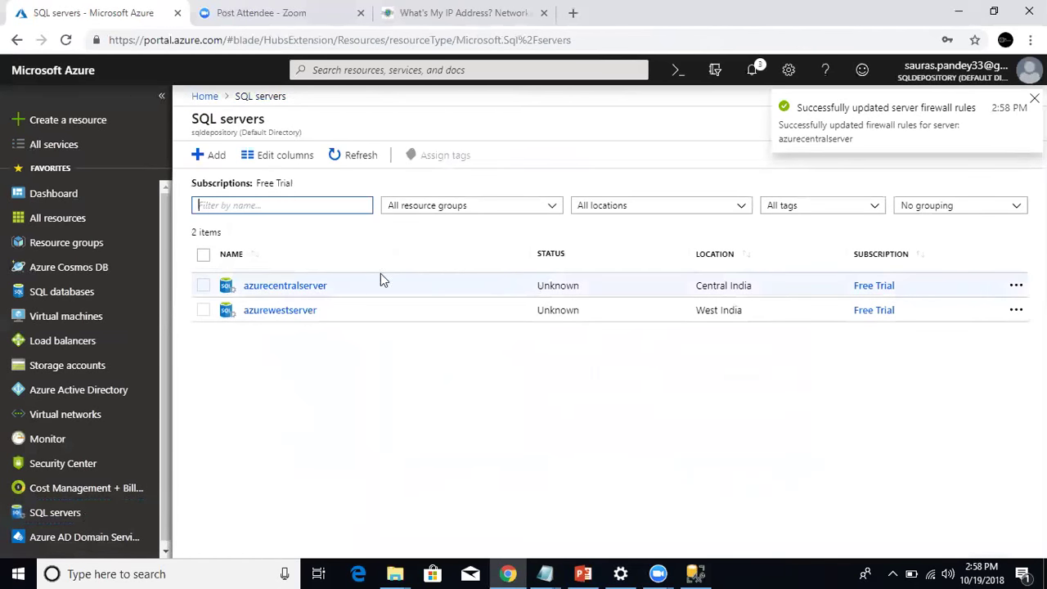
triple_click(340, 284)
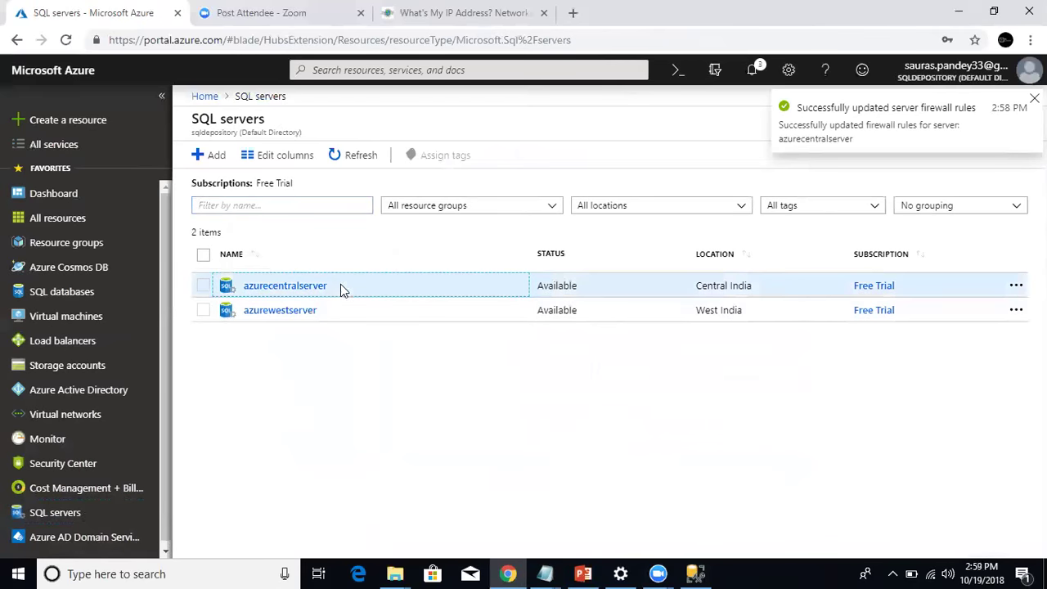
double_click(238, 287)
key("ctrl+c")
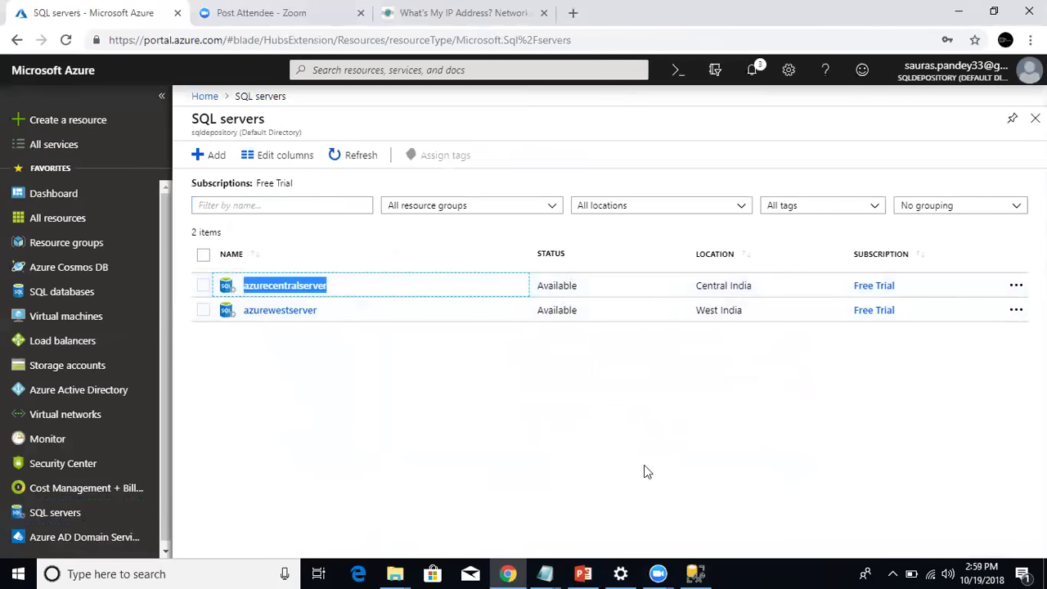
left_click(695, 573)
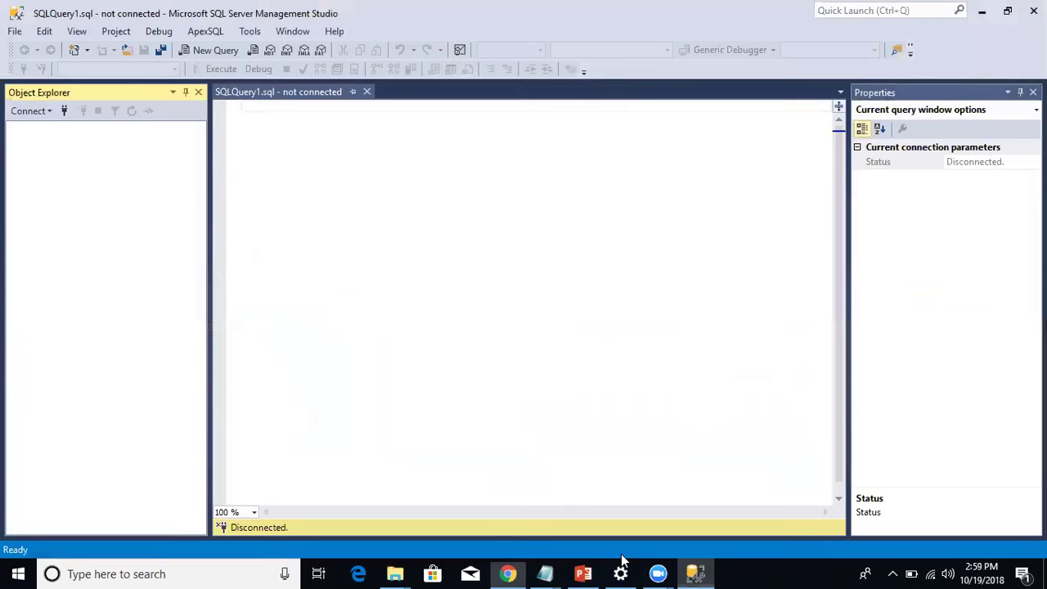
Connect to azurecentralserver.database.windows.net with the SQL login password, cancelling the New Firewall Rule prompt.
left_click(63, 111)
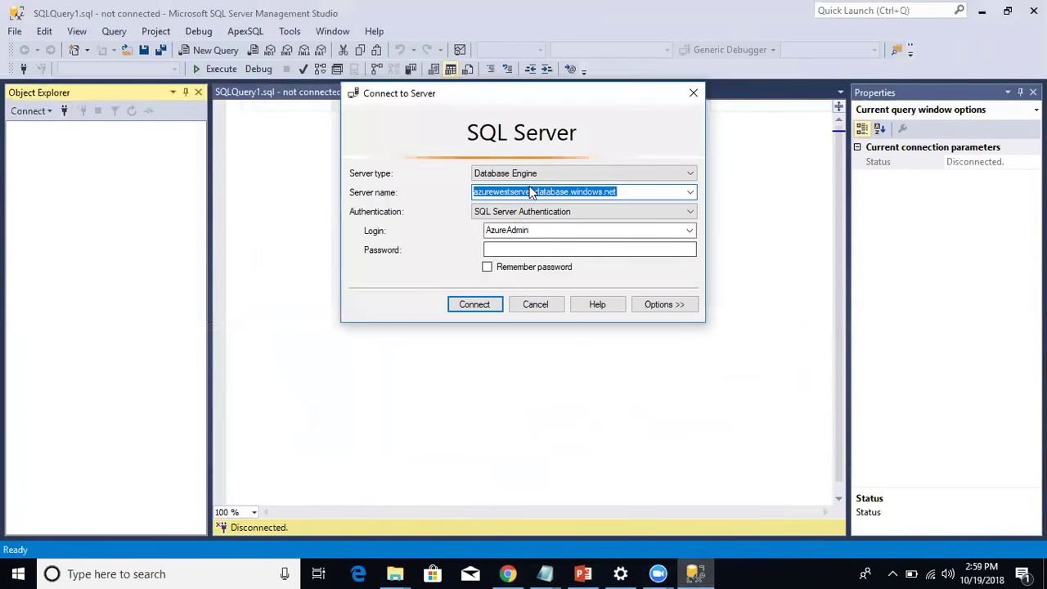
left_click_drag(533, 191, 398, 202)
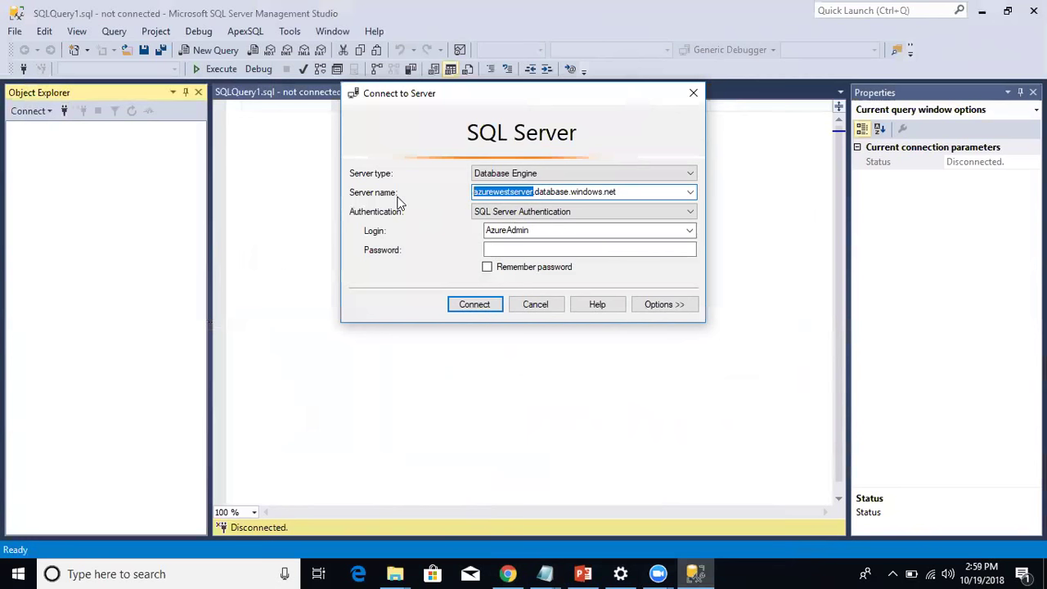
key("ctrl+v")
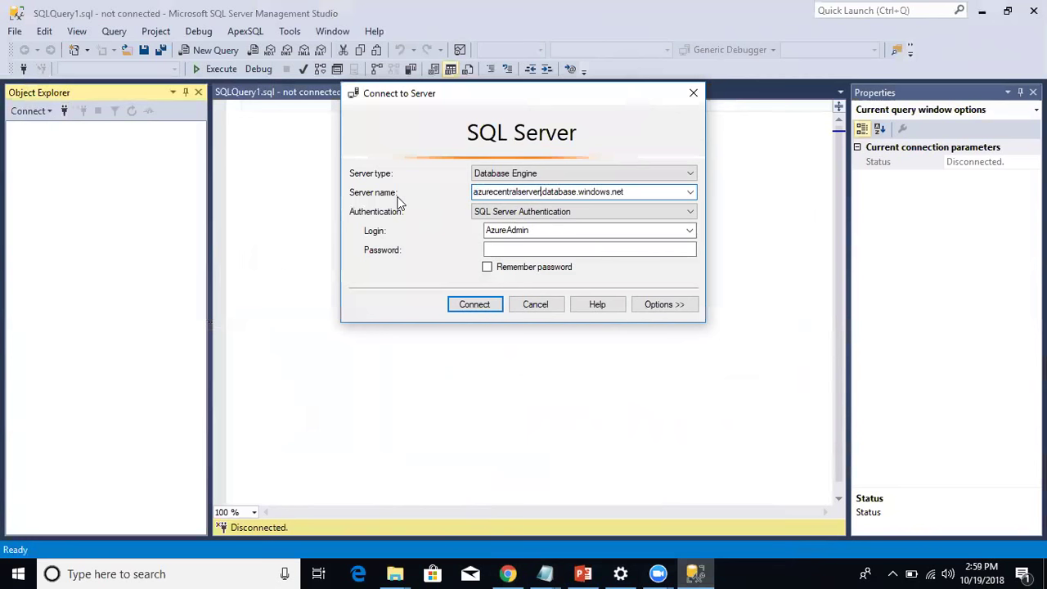
left_click(520, 249)
type("*")
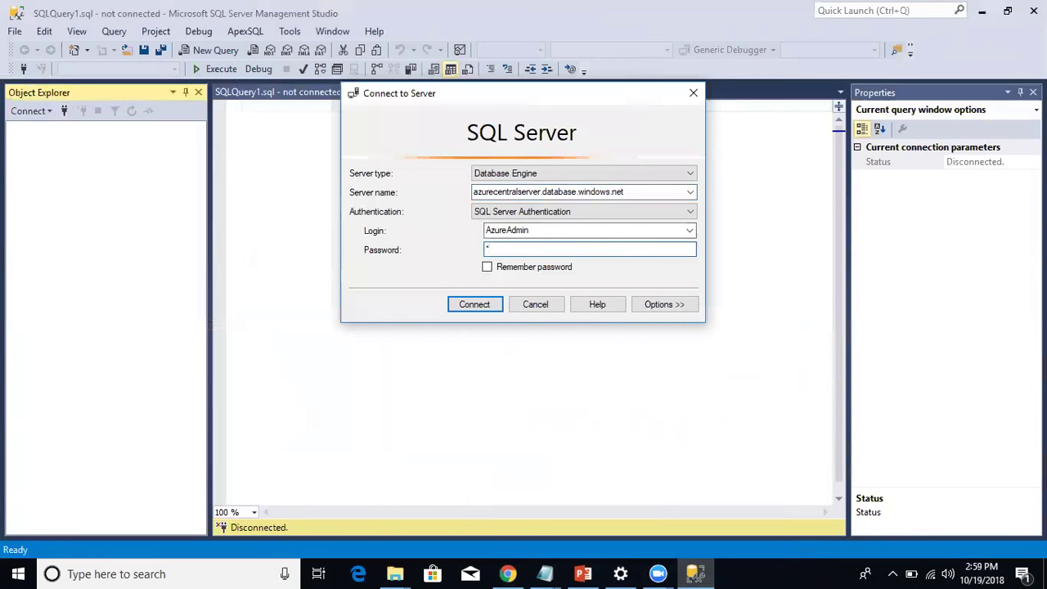
type("*******")
key("Return")
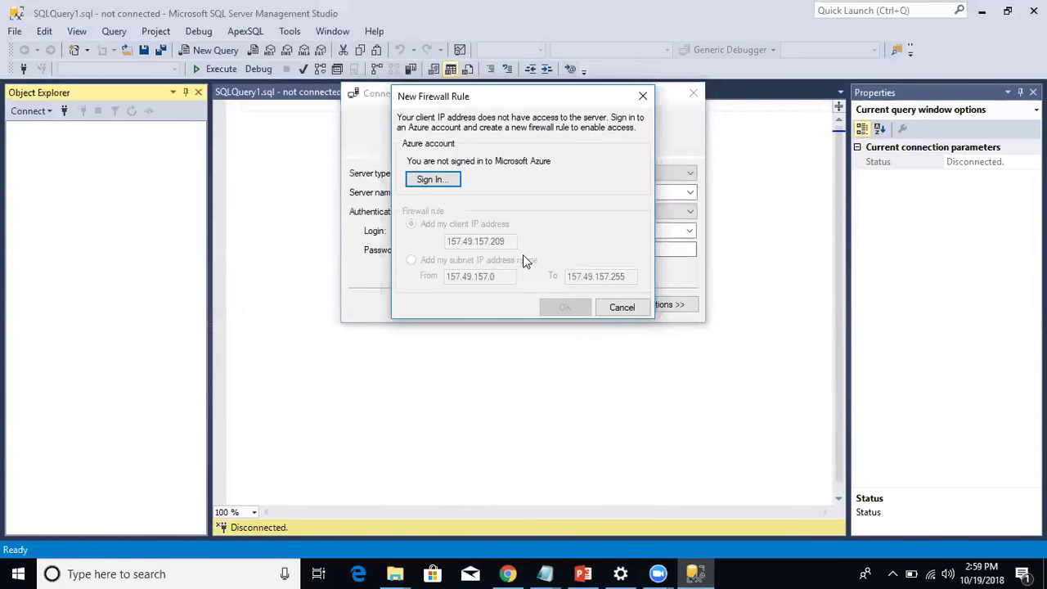
left_click(613, 309)
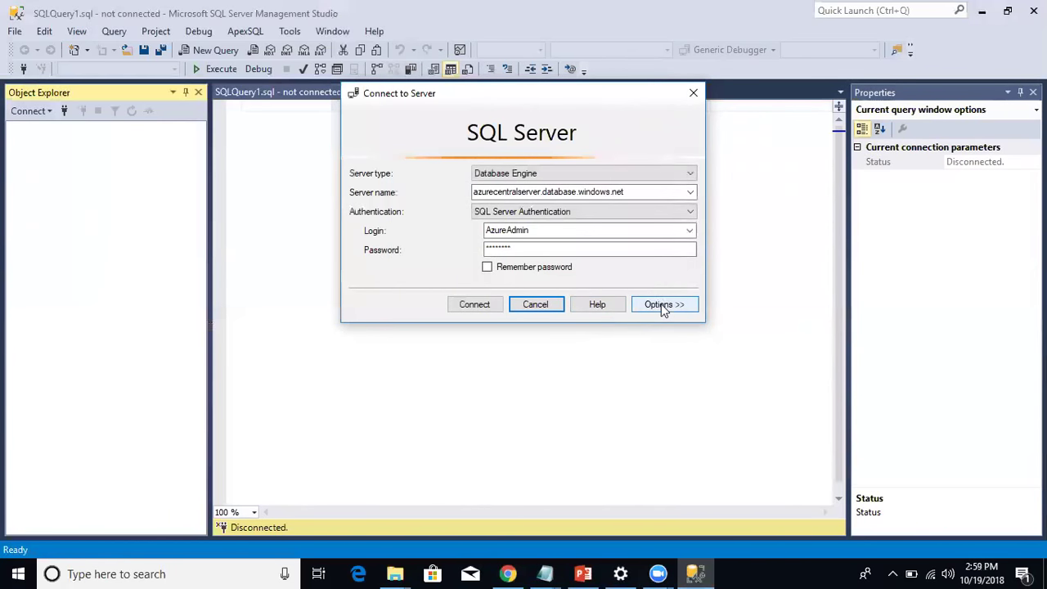
Reset all connection properties, clearing the preset AzureWestDB database, and return to the Login tab.
left_click(662, 304)
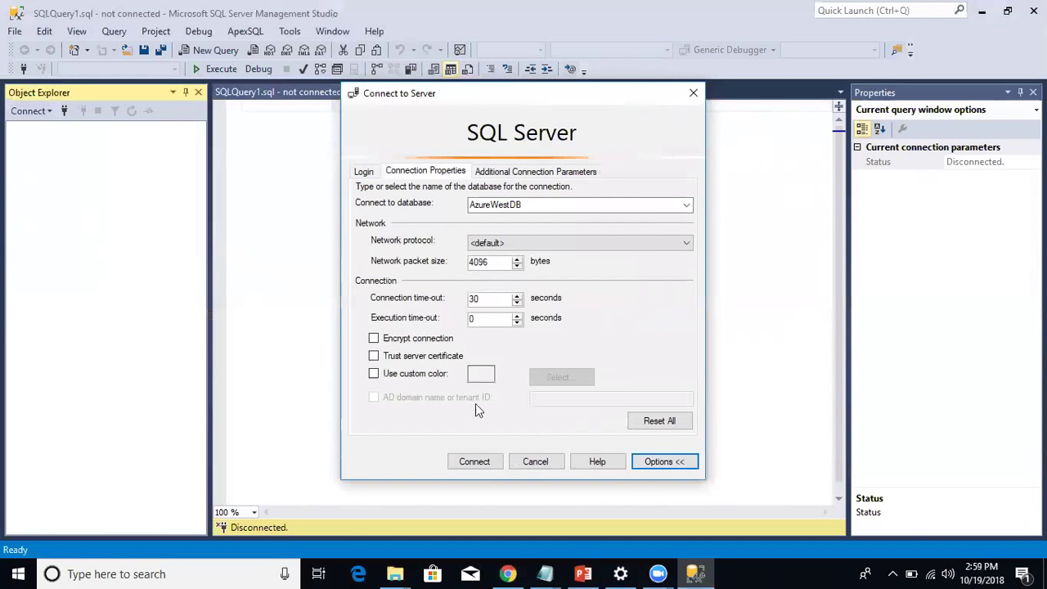
double_click(522, 209)
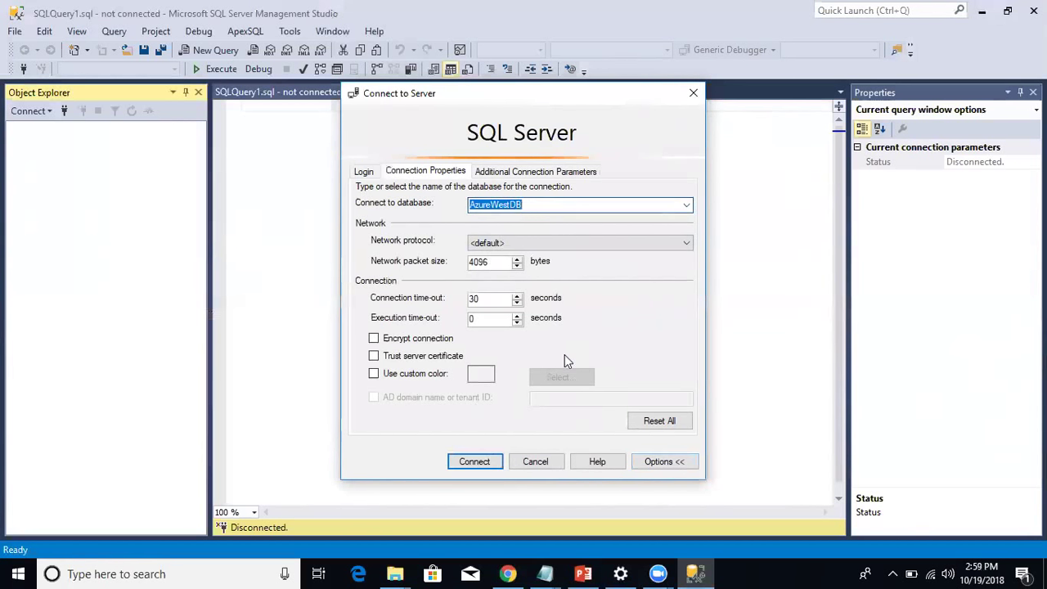
left_click(657, 420)
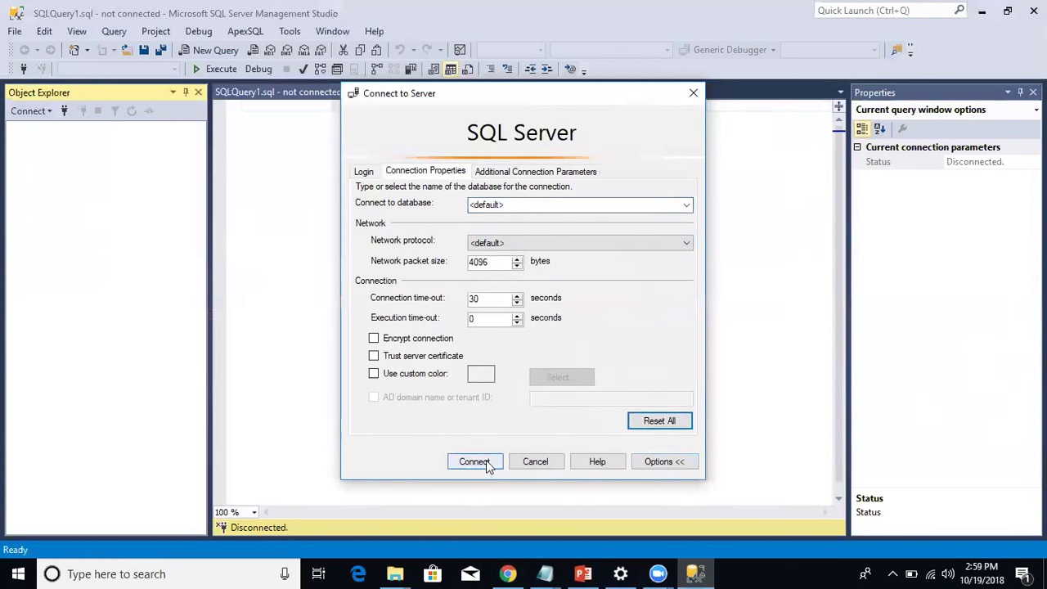
left_click(363, 171)
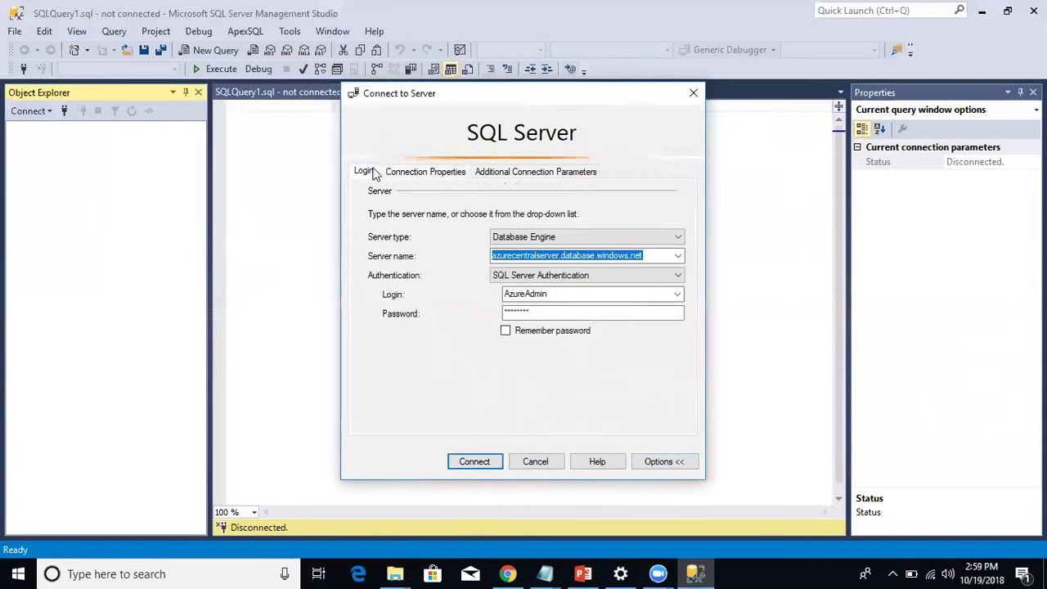
Retry the connection twice, cancelling the firewall prompt that still appears.
left_click(473, 463)
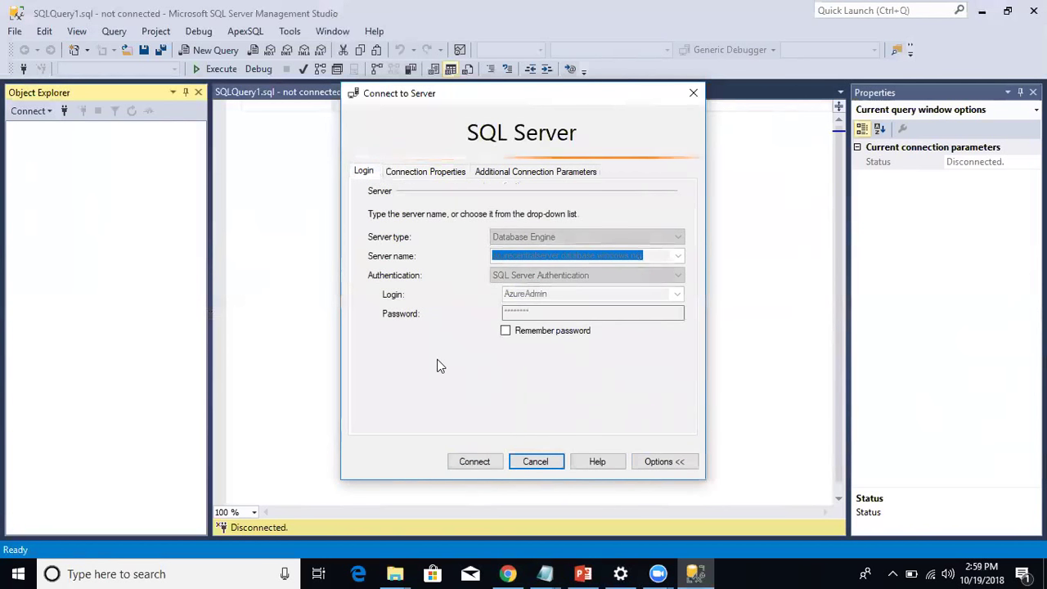
left_click(622, 386)
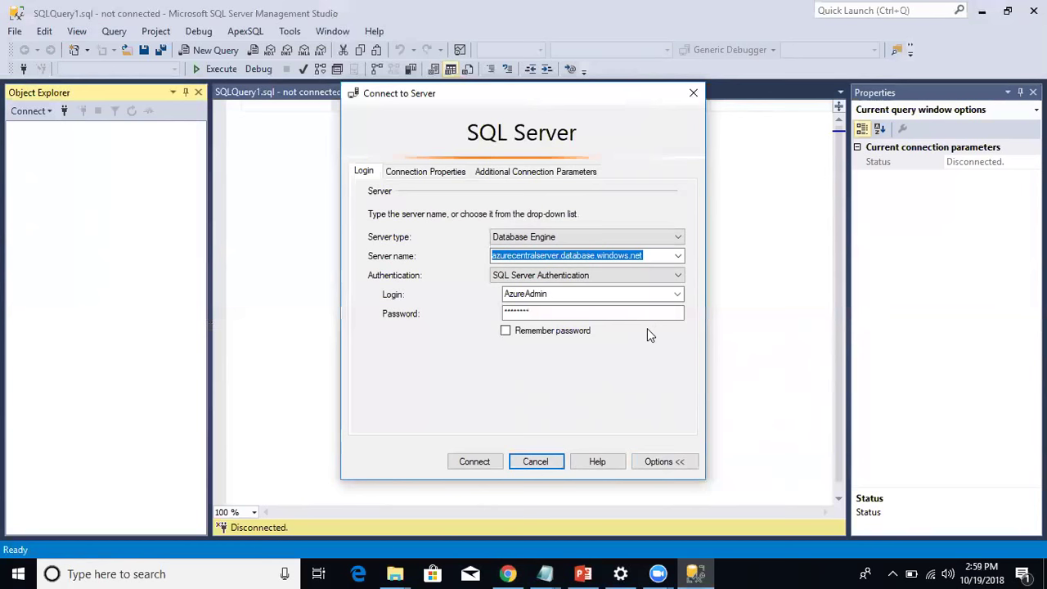
left_click(482, 464)
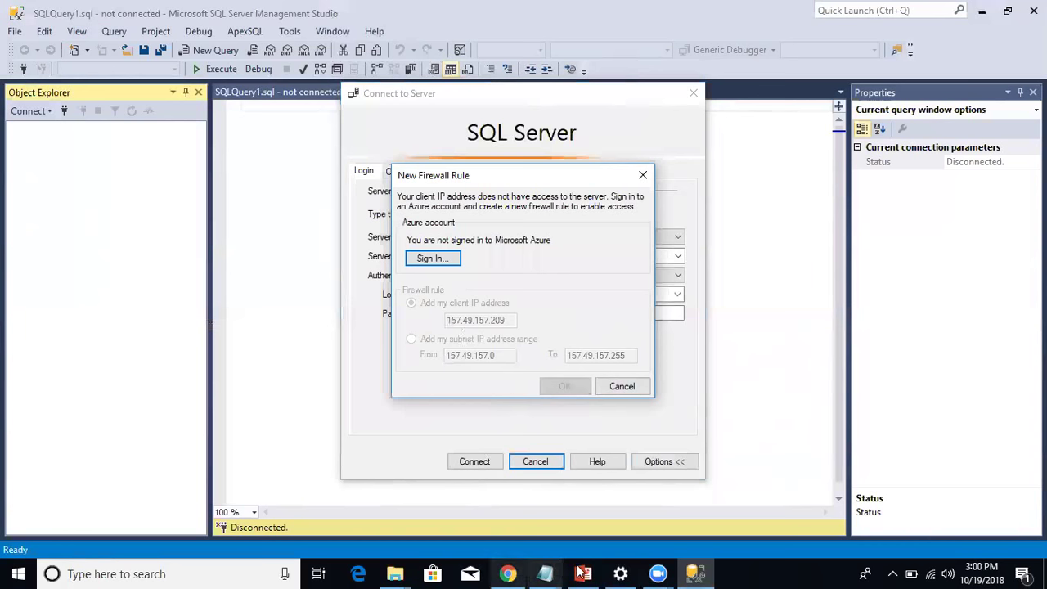
left_click(509, 572)
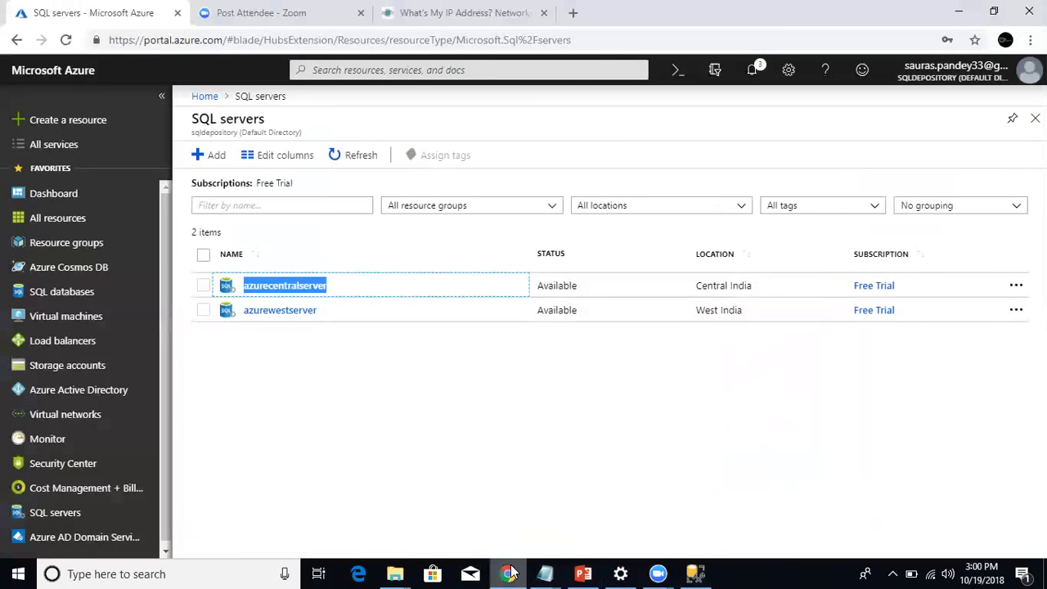
double_click(284, 288)
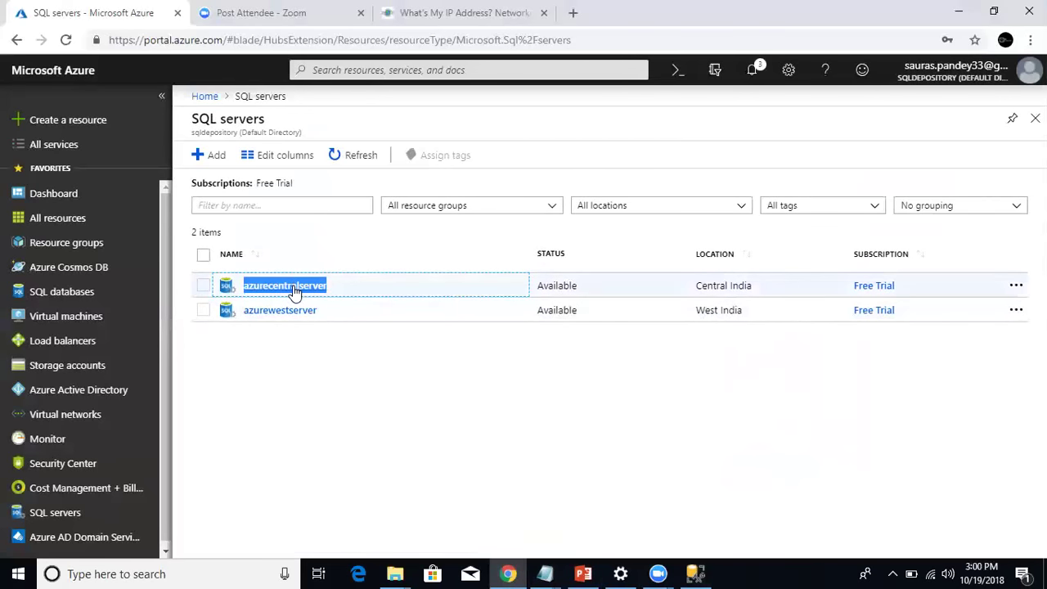
left_click(295, 290)
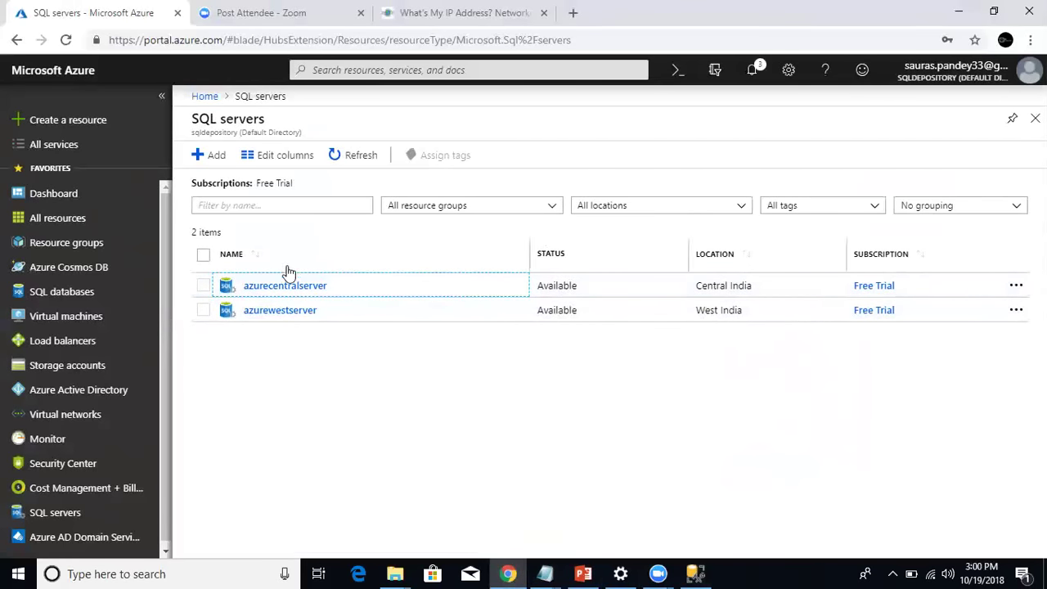
left_click(296, 287)
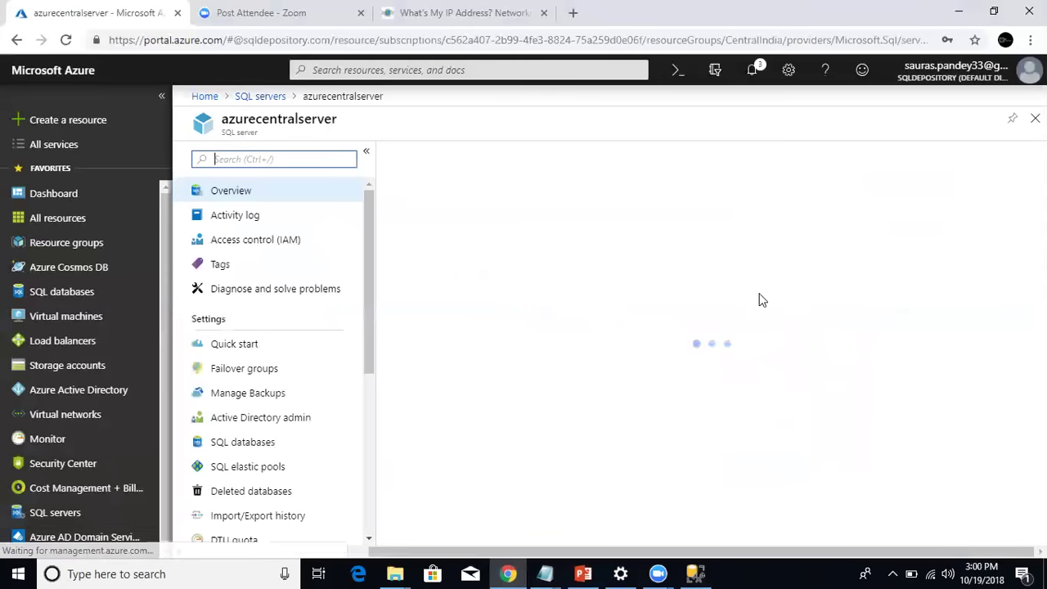
left_click(769, 228)
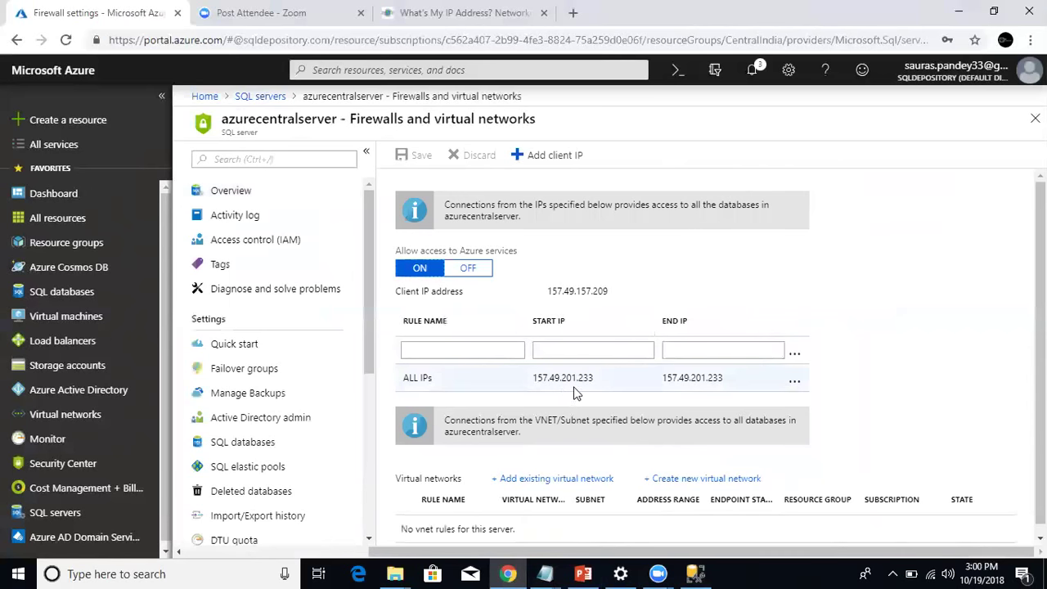
left_click(692, 573)
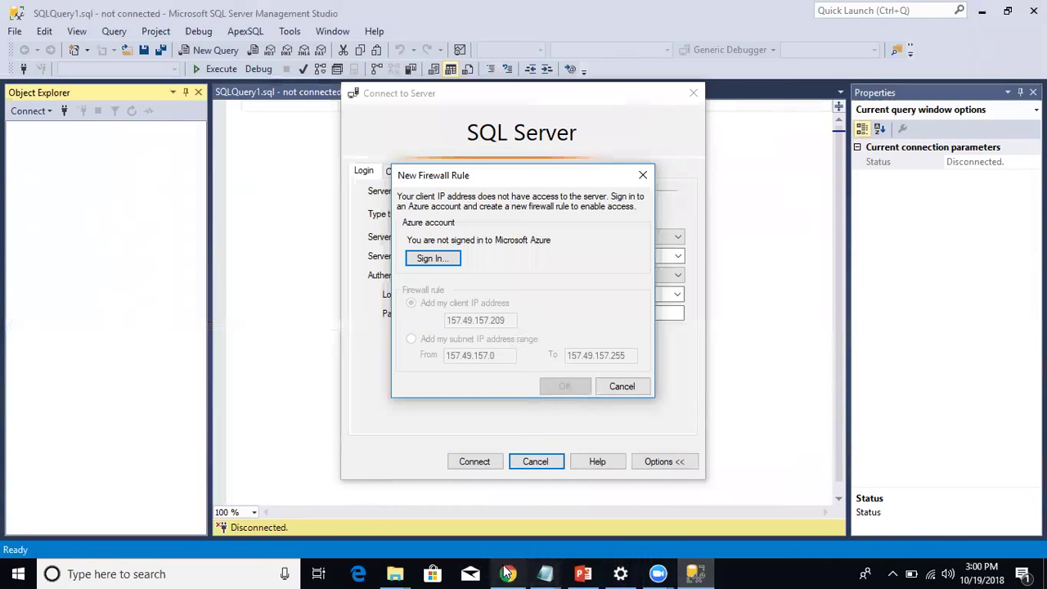
mouse_move(507, 573)
left_click(499, 462)
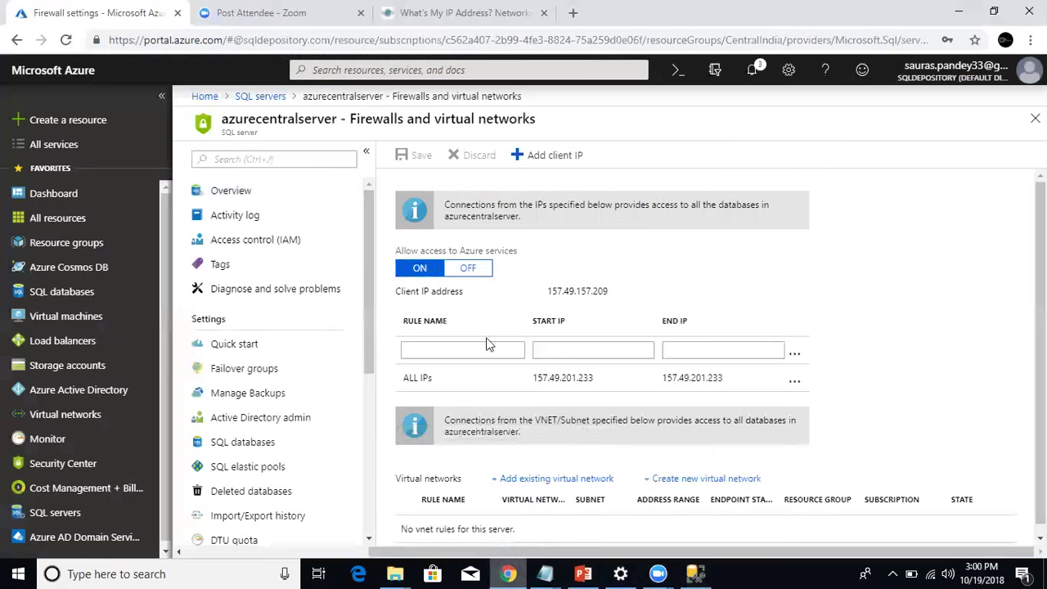
Add firewall rule MyMCN with start and end IP 157.49.157.209 and save it.
left_click(487, 350)
type("MyMCN")
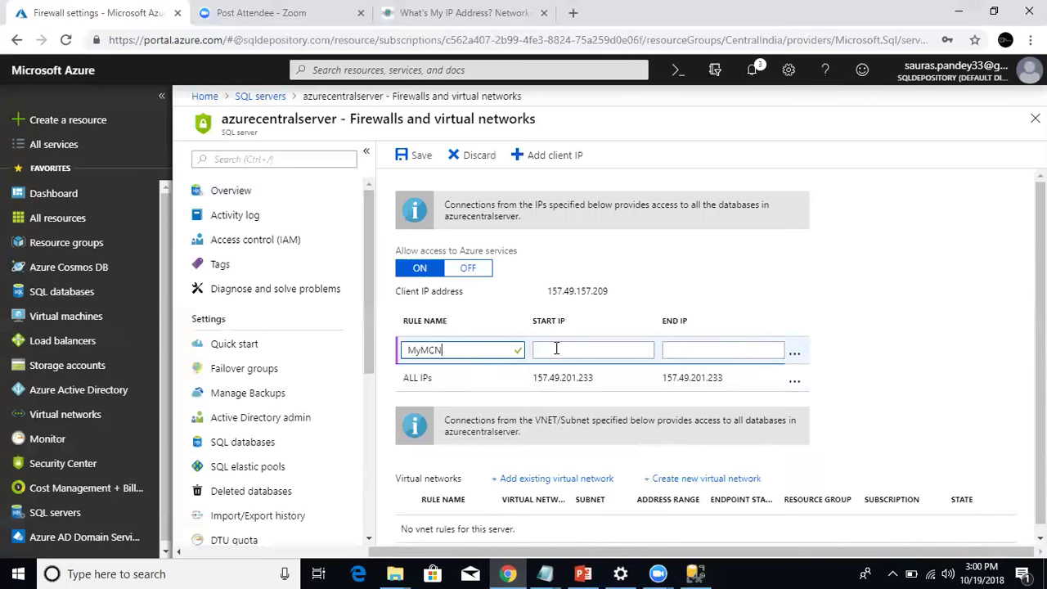
left_click(556, 348)
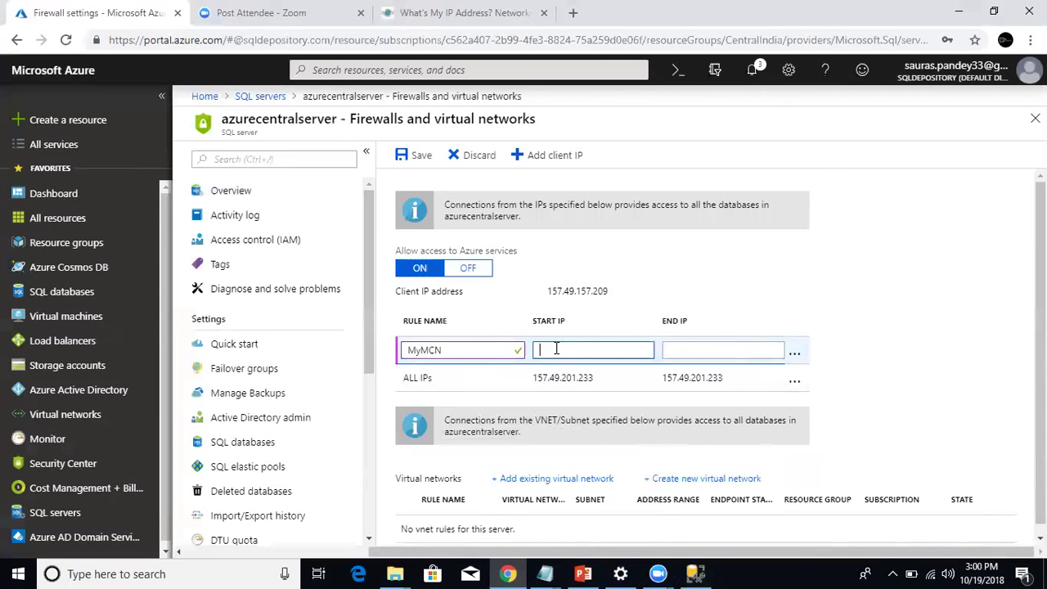
type("157.49.1")
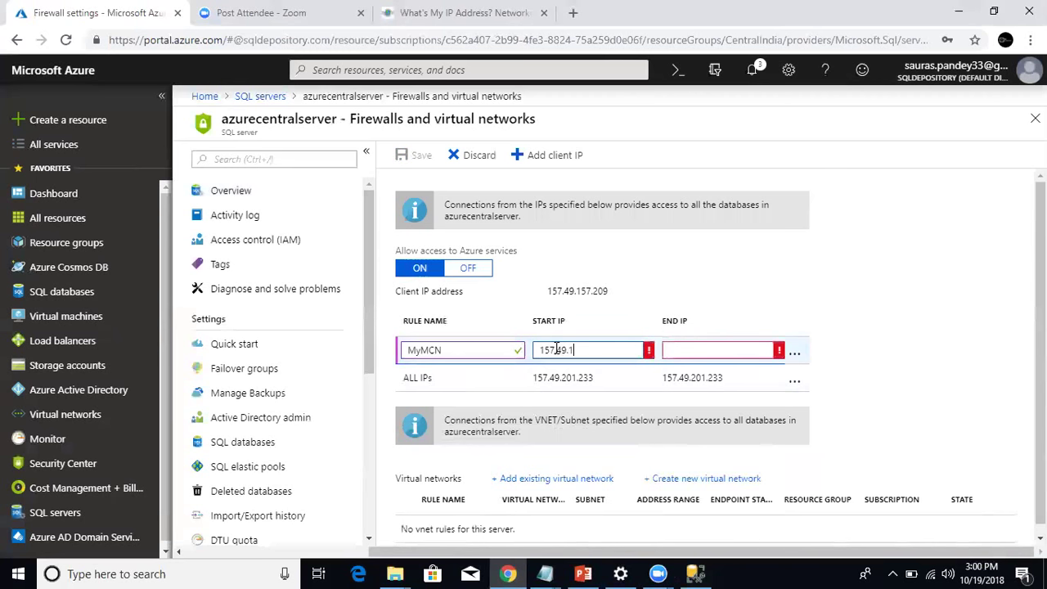
type("57")
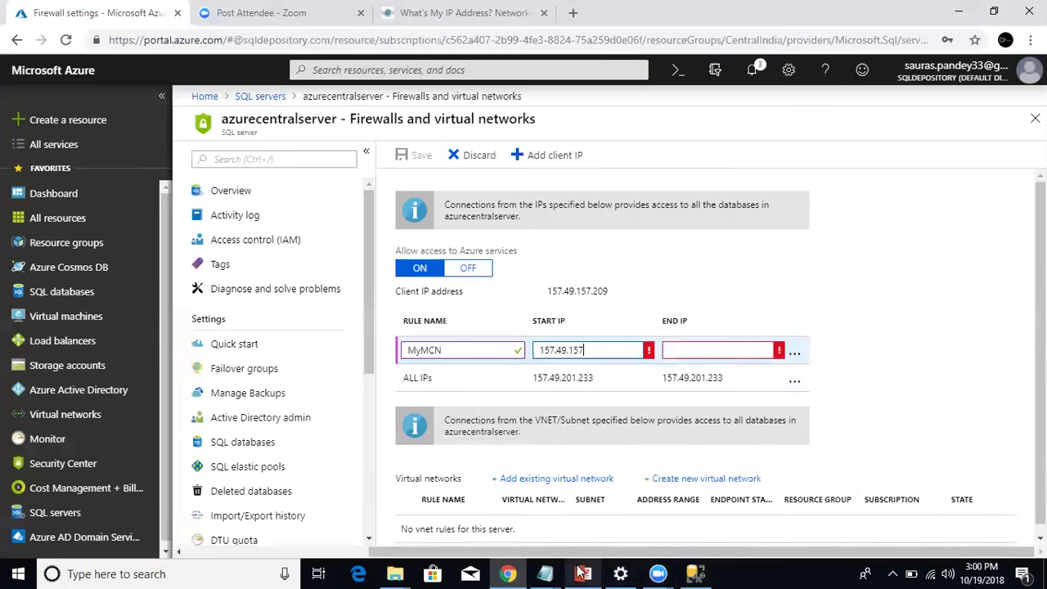
left_click(698, 571)
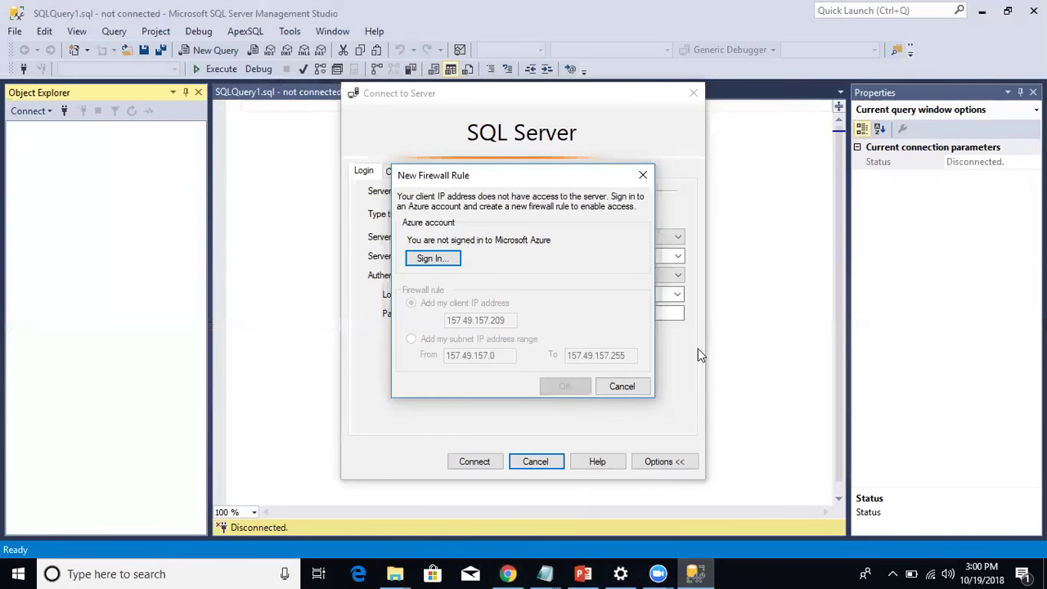
left_click(508, 573)
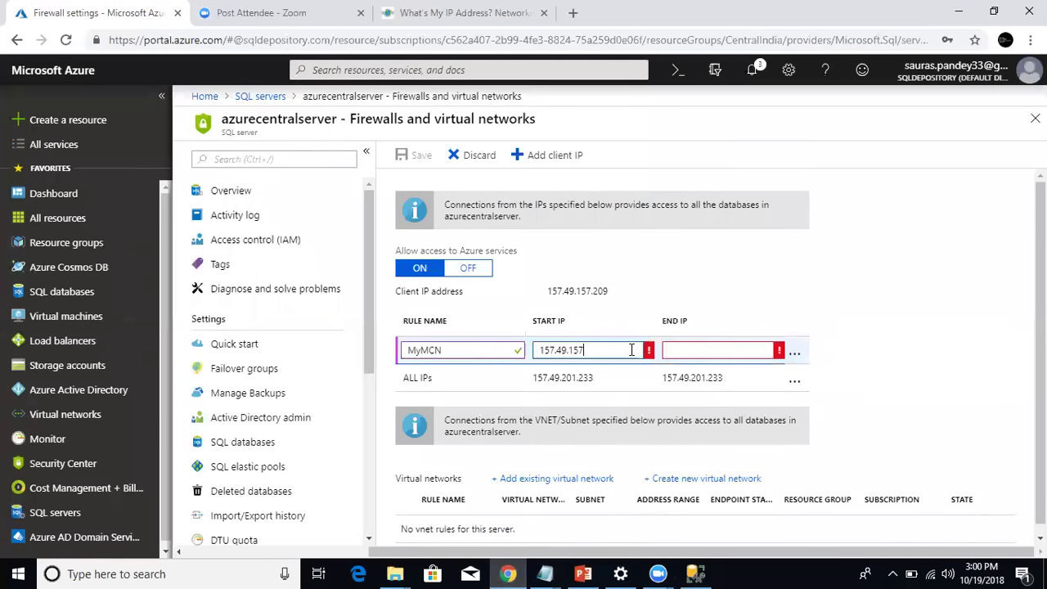
type("209")
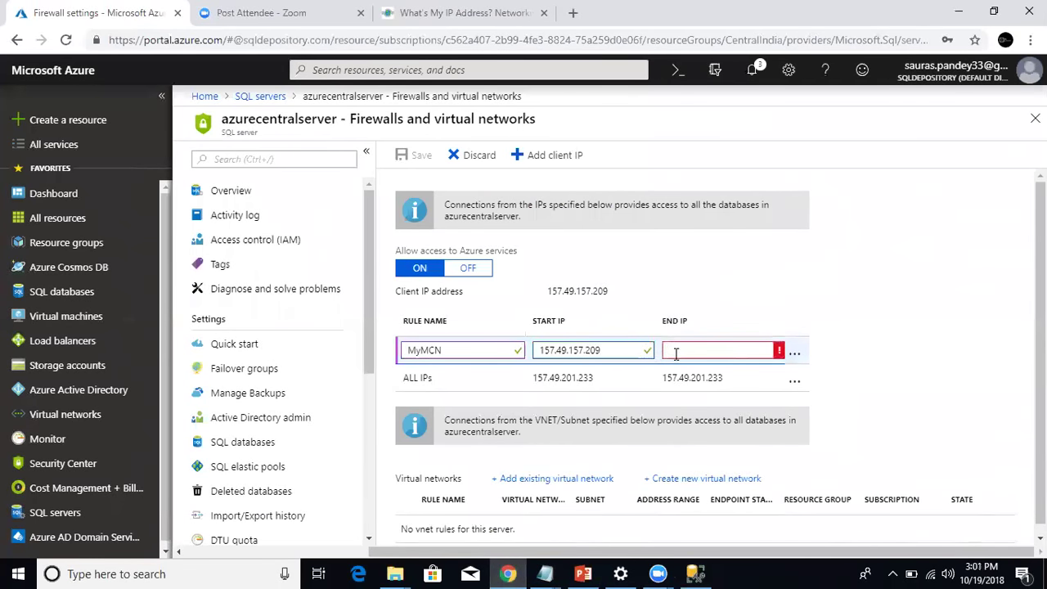
left_click(677, 353)
type("157.49.157")
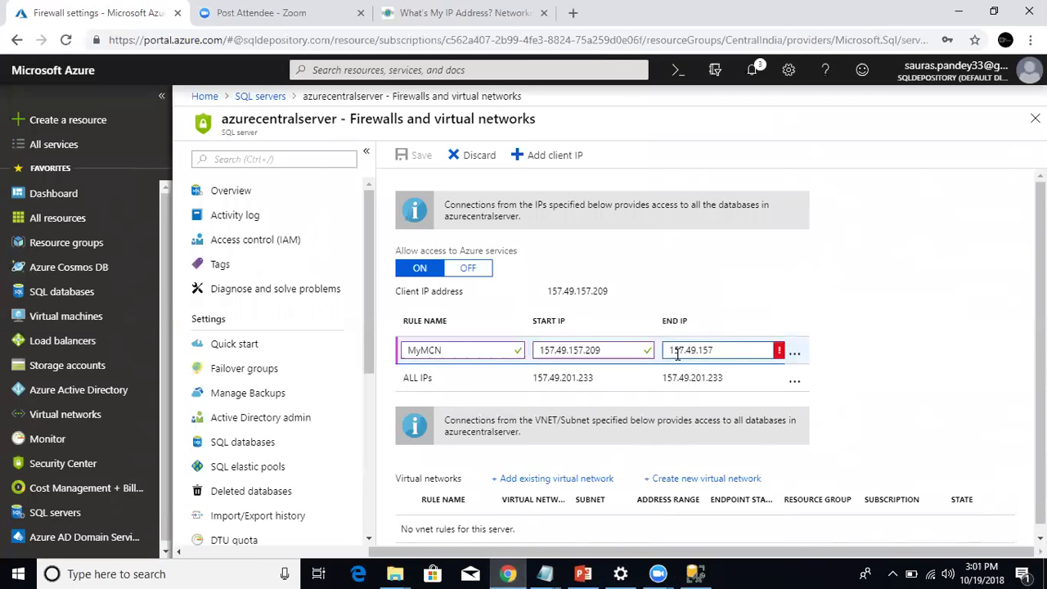
type(".209")
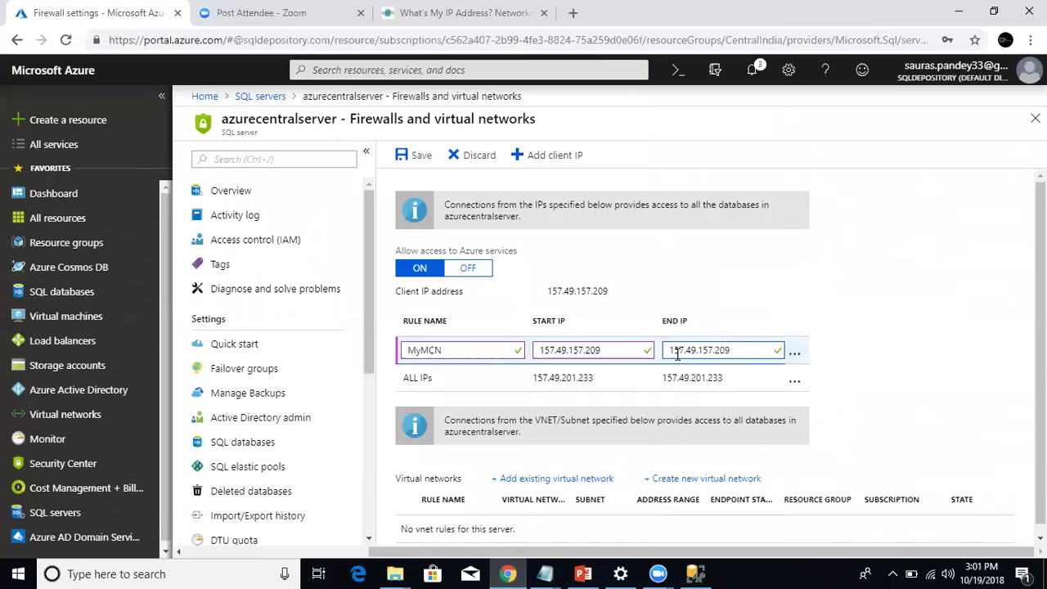
left_click(415, 155)
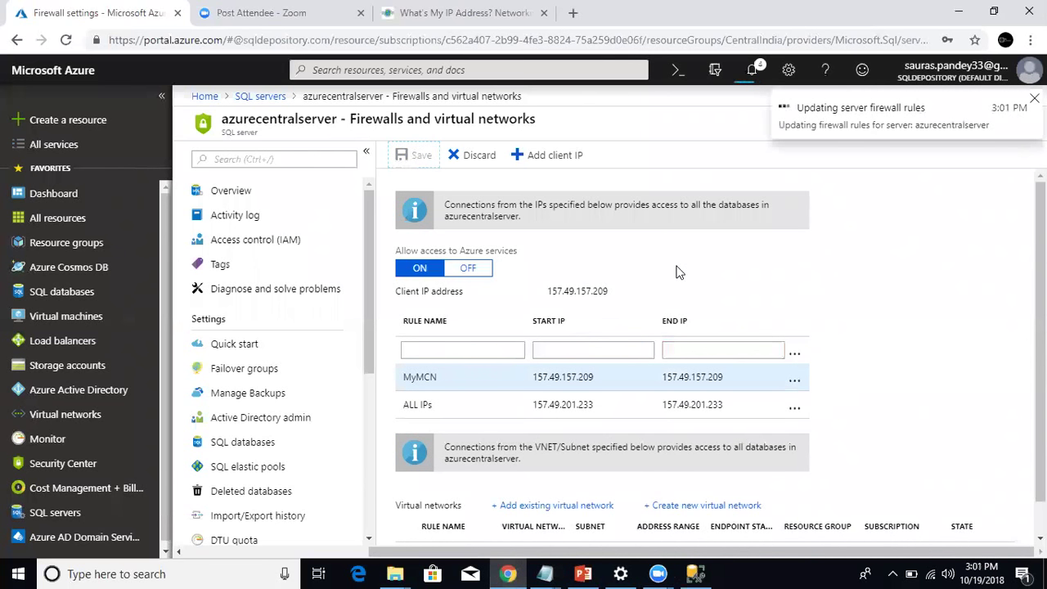
left_click(696, 572)
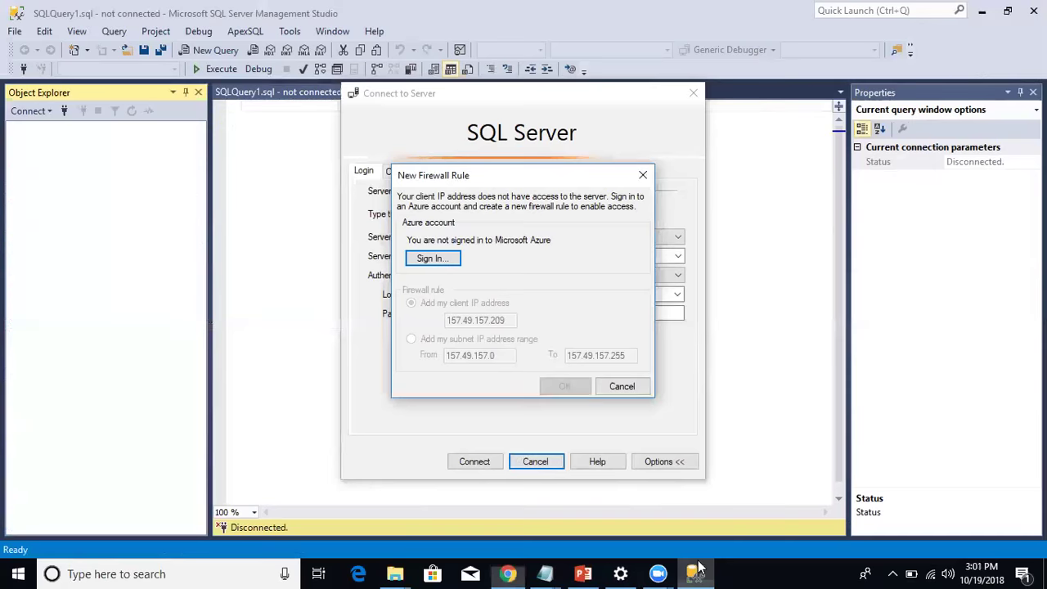
Dismiss the firewall prompt, connect to azurecentralserver, and select AzureCentralDB under Databases.
left_click(621, 386)
left_click(474, 461)
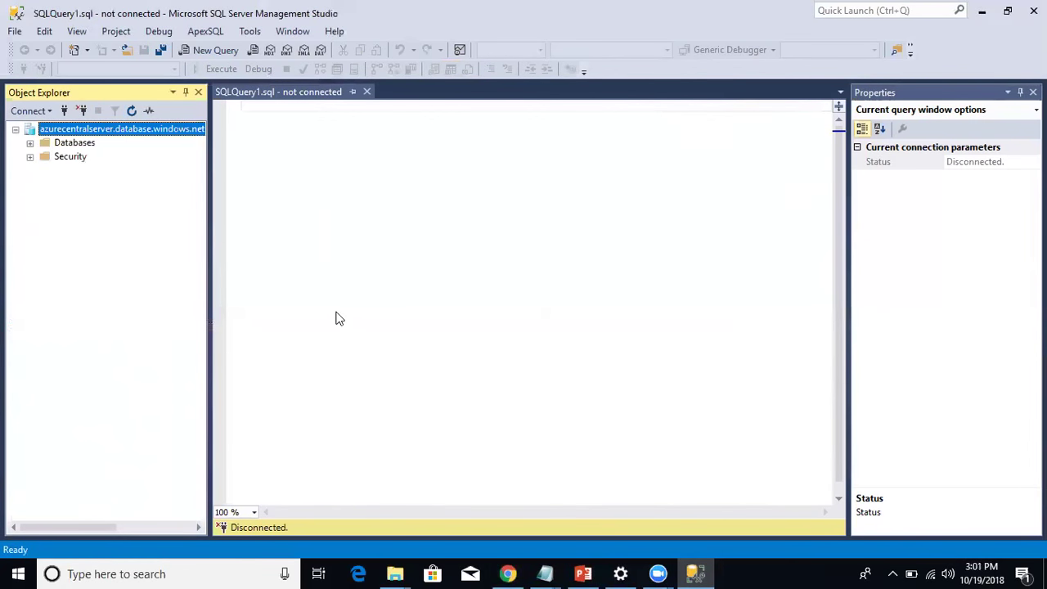
left_click(33, 143)
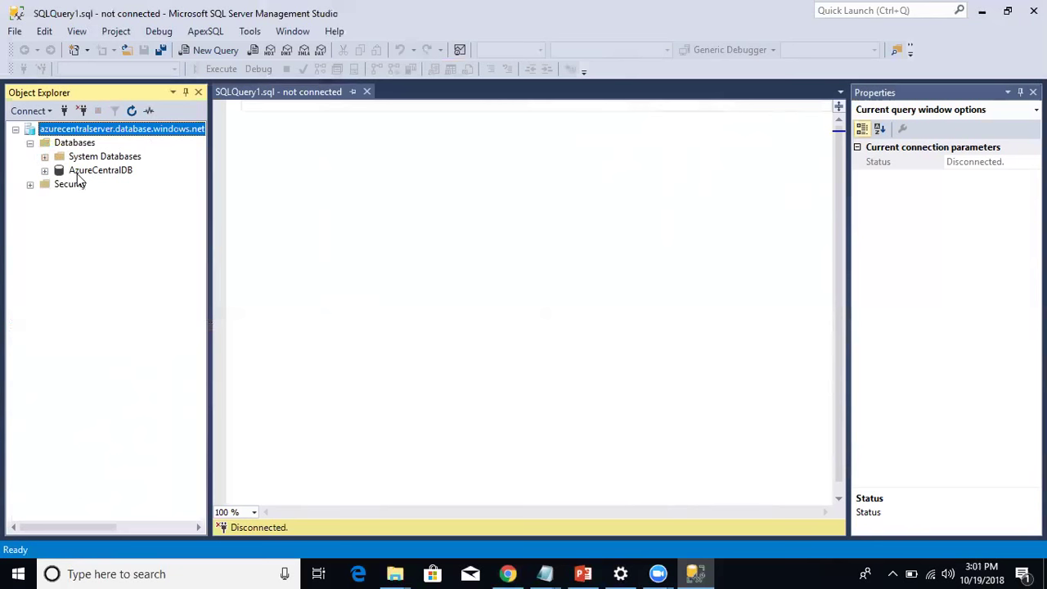
left_click(82, 172)
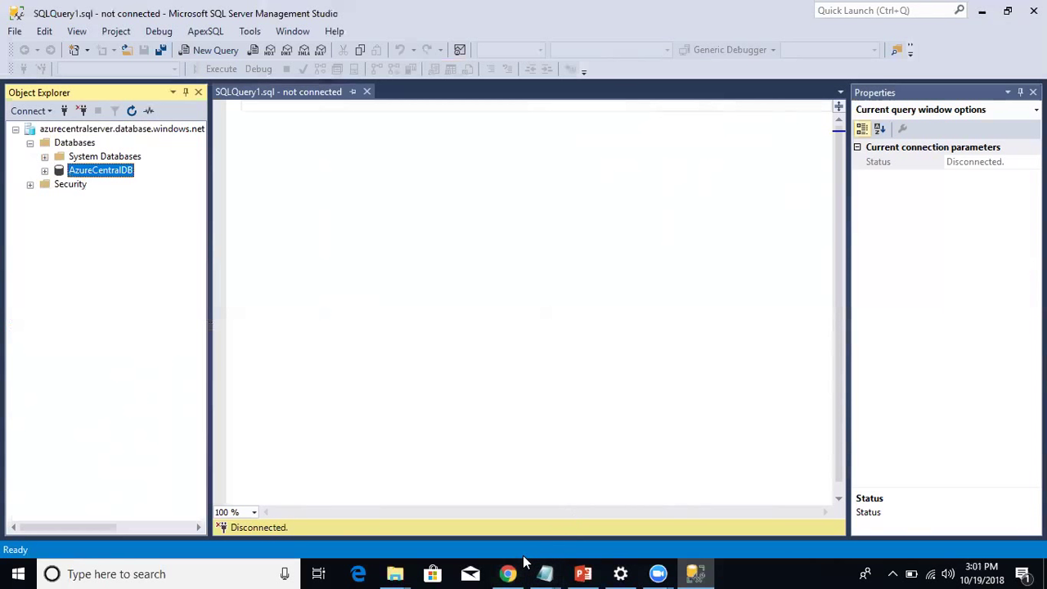
left_click(582, 574)
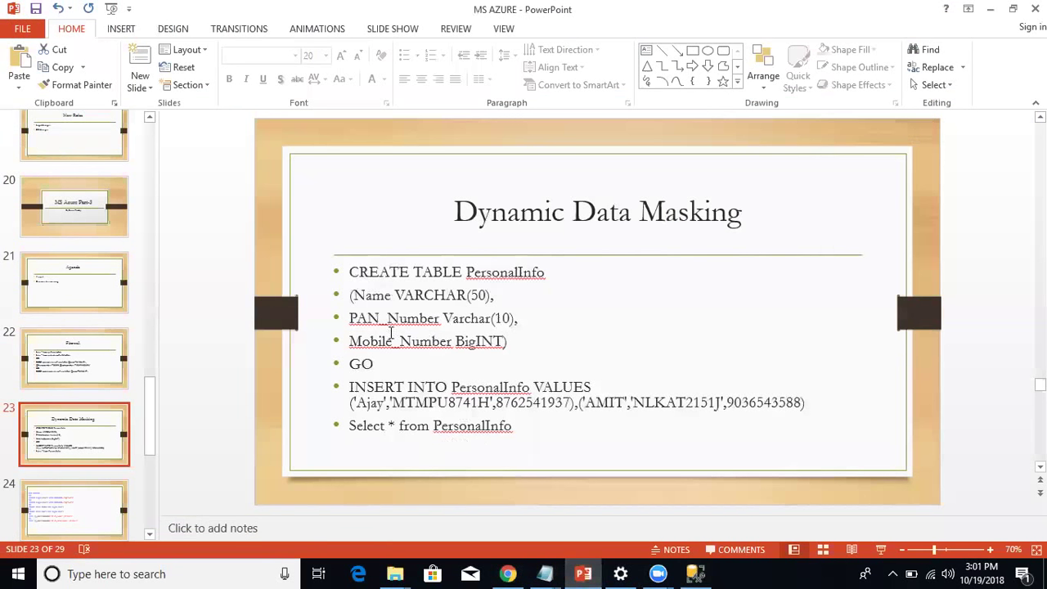
Copy the slide's SQL text and paste it into a new query window.
left_click_drag(350, 272, 582, 434)
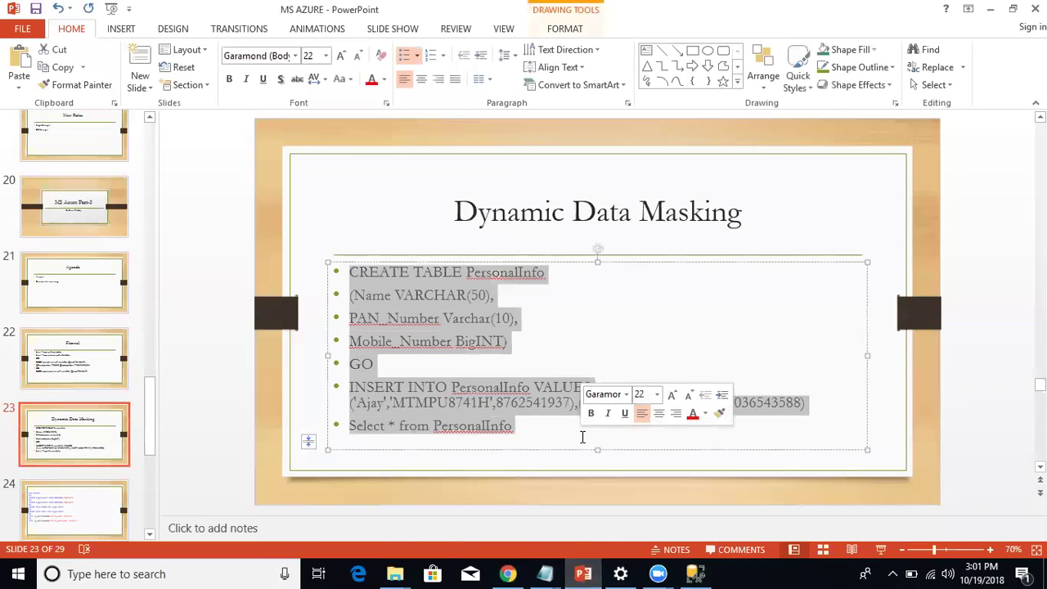
type("c")
left_click(695, 573)
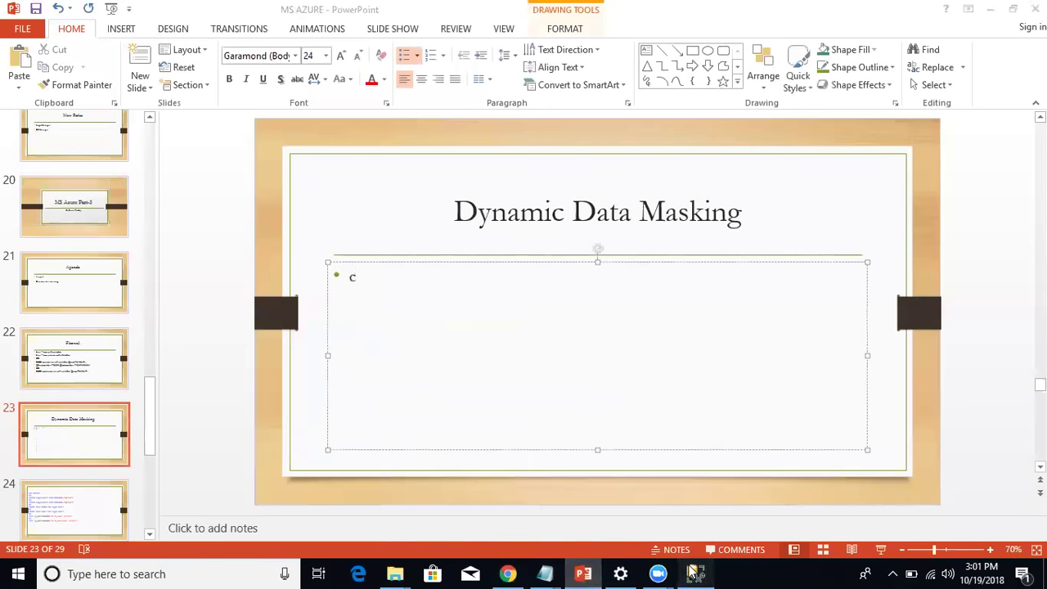
left_click(208, 53)
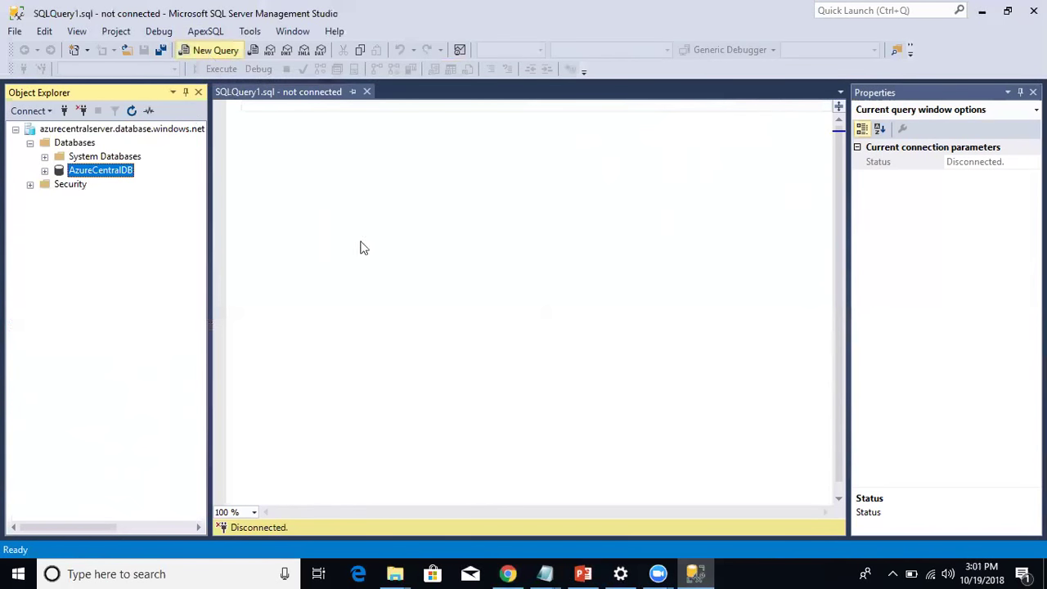
type("azurecentralserver")
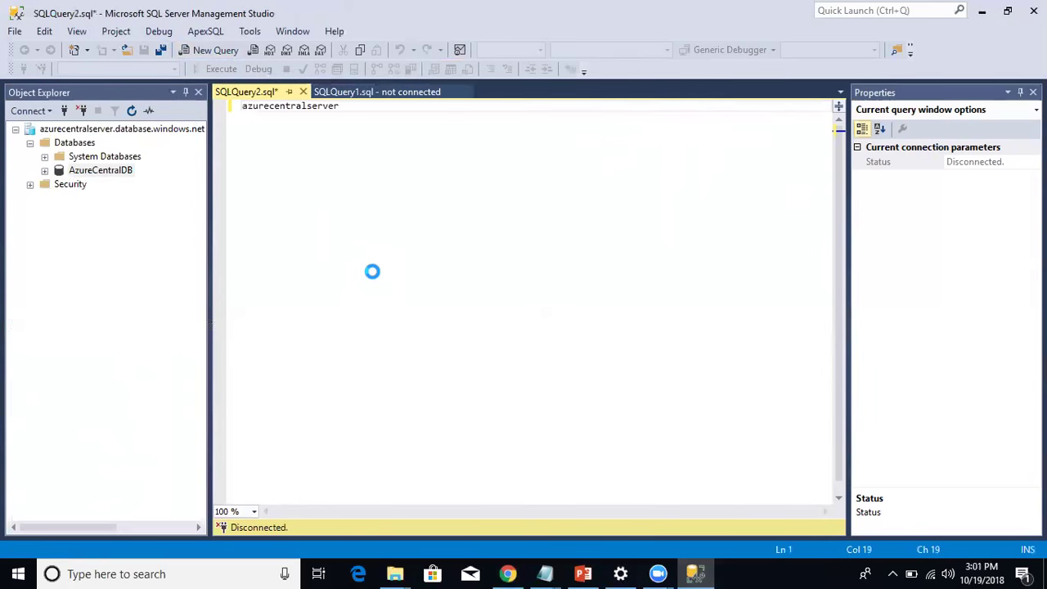
Restore the slide's SQL, copy it again, and replace the query with the PersonalInfo script.
left_click(583, 573)
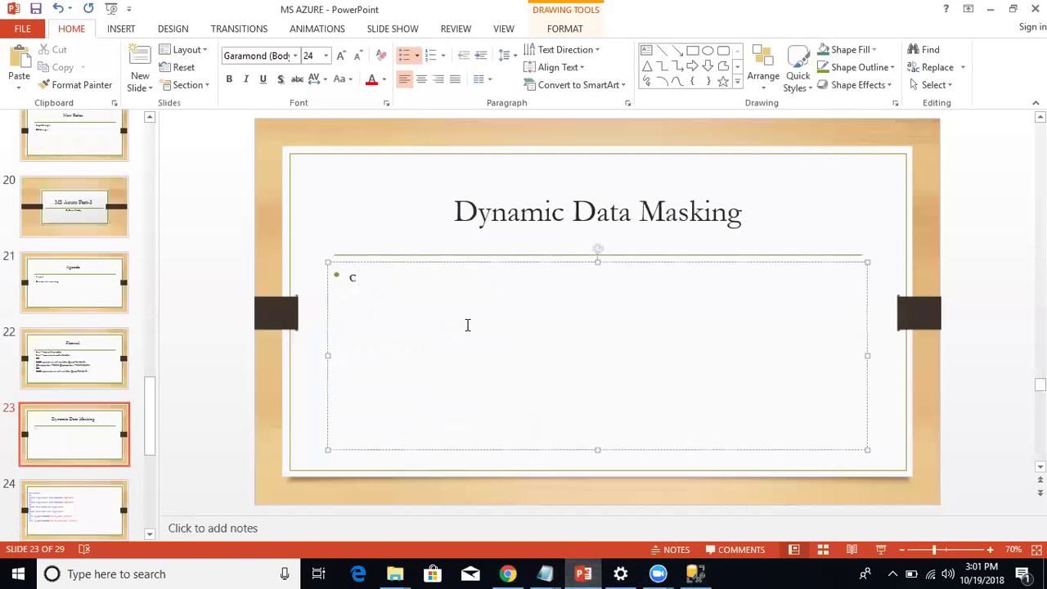
key("ctrl+v")
key("ctrl+a")
right_click(376, 271)
left_click(401, 301)
left_click(695, 573)
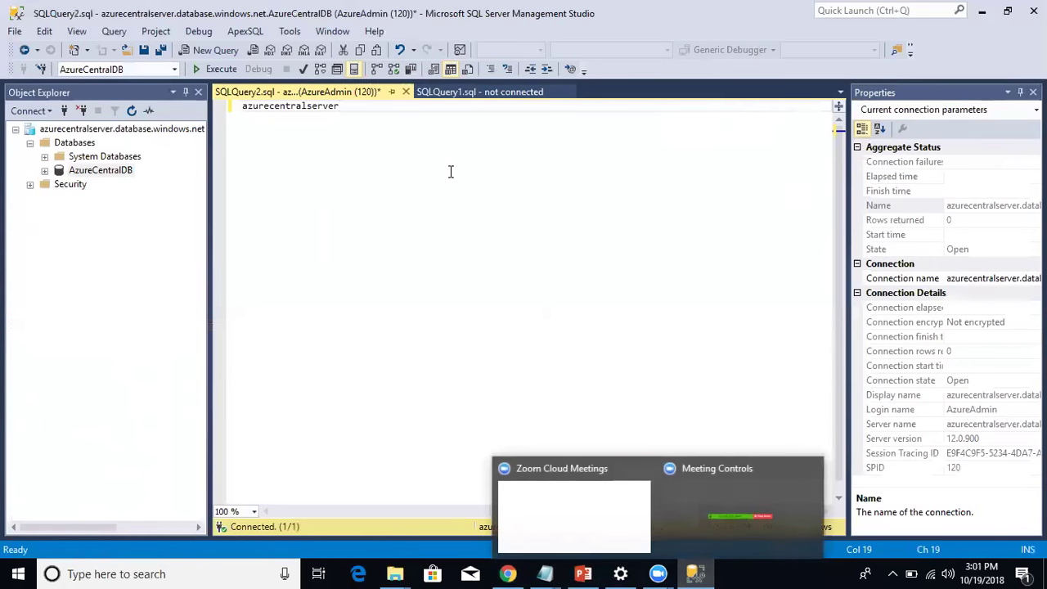
key("ctrl+a")
key("ctrl+v")
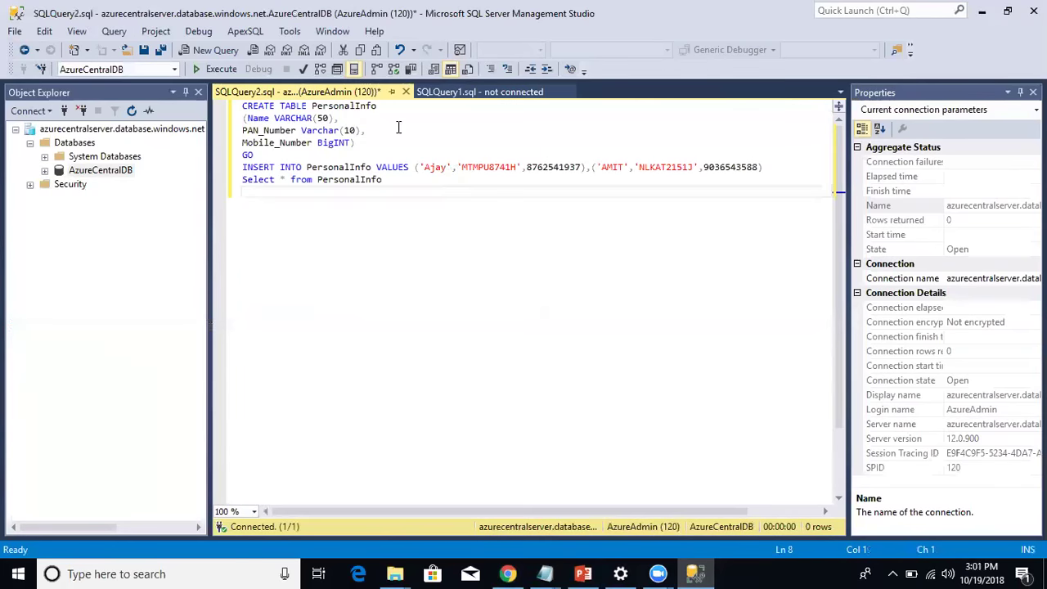
Run the CREATE TABLE statement to create the PersonalInfo table.
left_click_drag(357, 143, 245, 106)
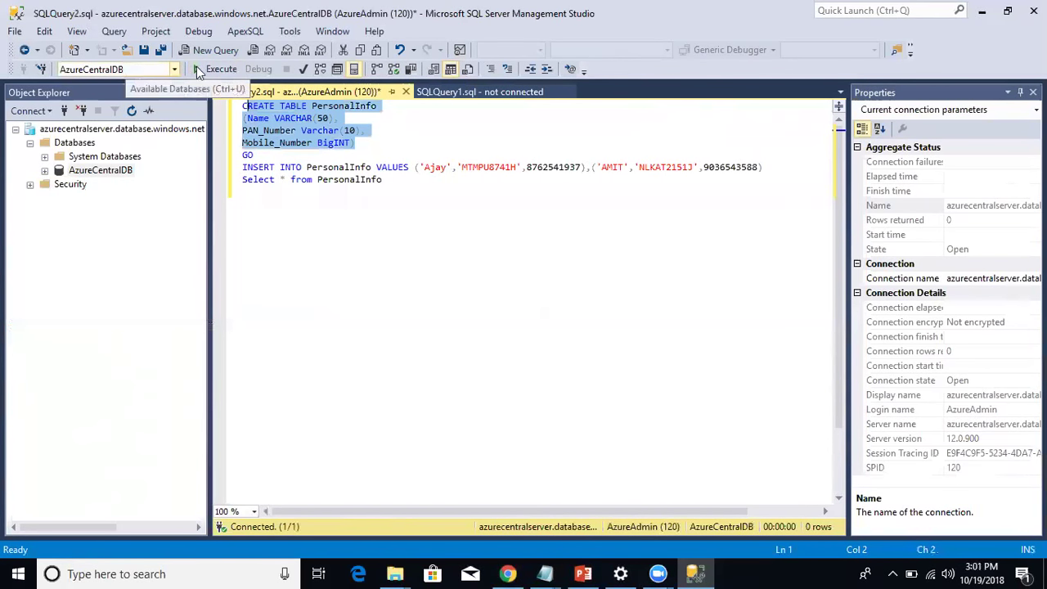
left_click(204, 69)
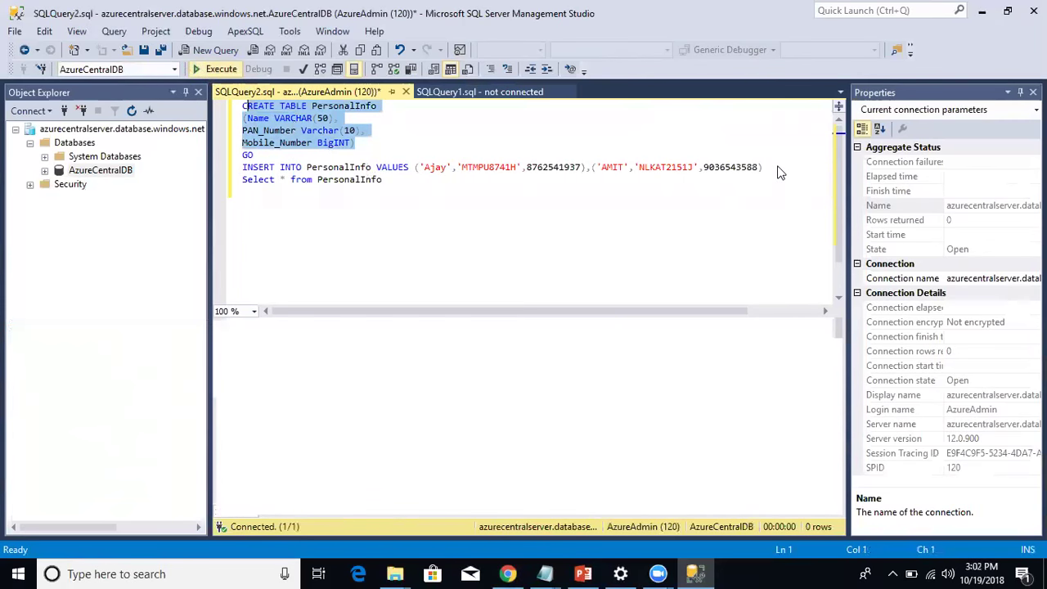
key("F5")
left_click(364, 147)
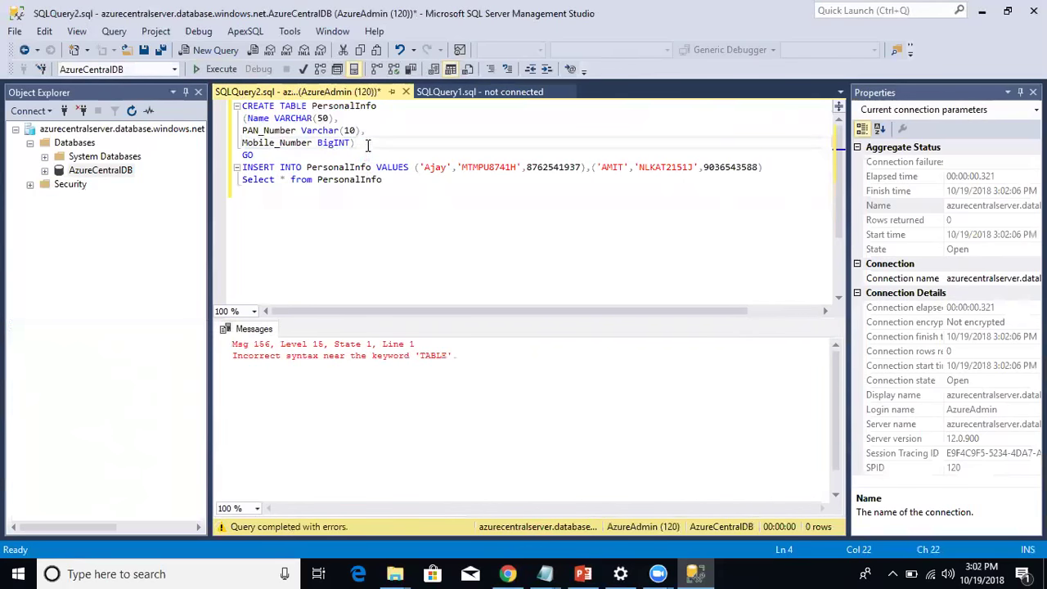
left_click_drag(367, 145, 237, 104)
left_click(222, 69)
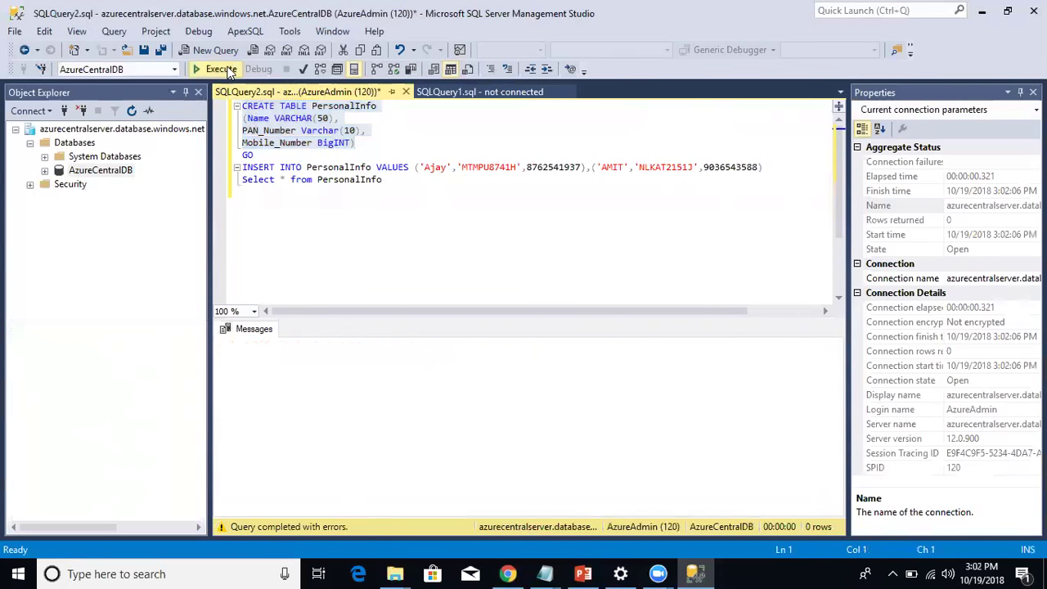
Insert the two sample rows, then query PersonalInfo to check unmasked PAN_Number and Mobile_Number values.
left_click_drag(772, 167, 240, 168)
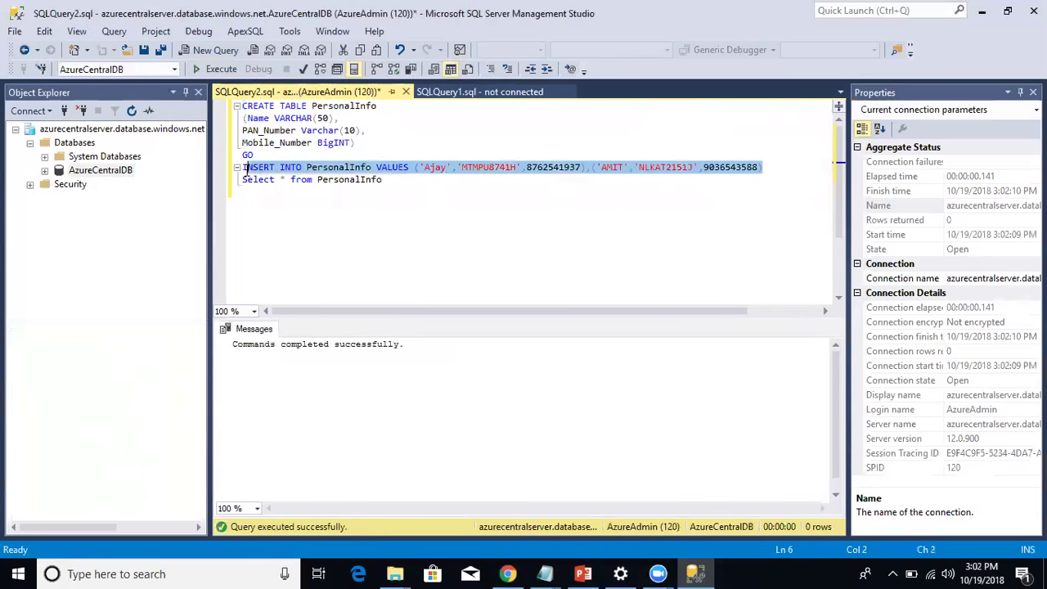
left_click(222, 70)
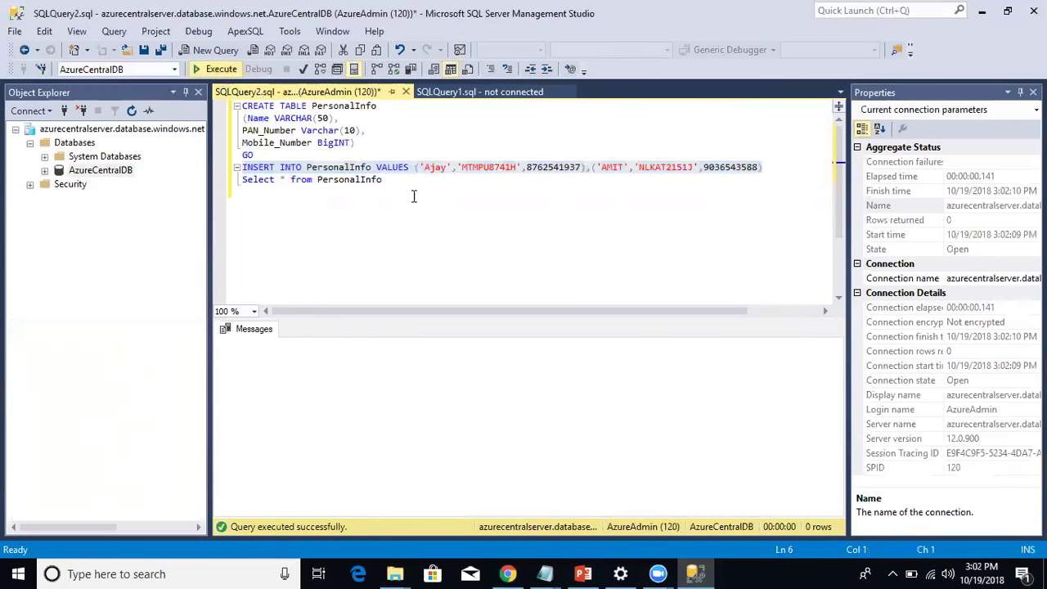
left_click(262, 193)
left_click_drag(262, 193, 242, 180)
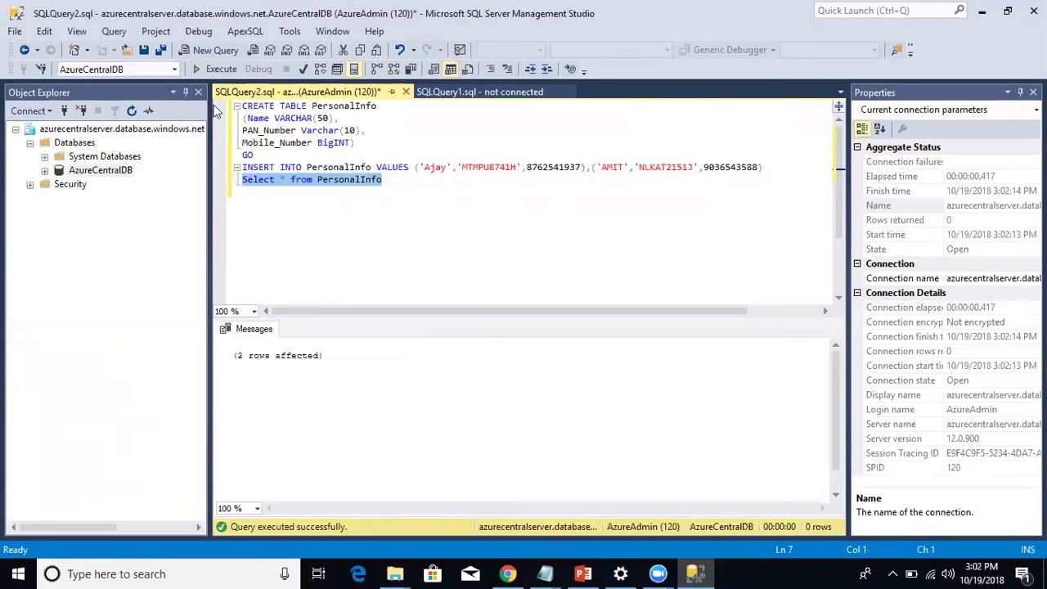
left_click(222, 70)
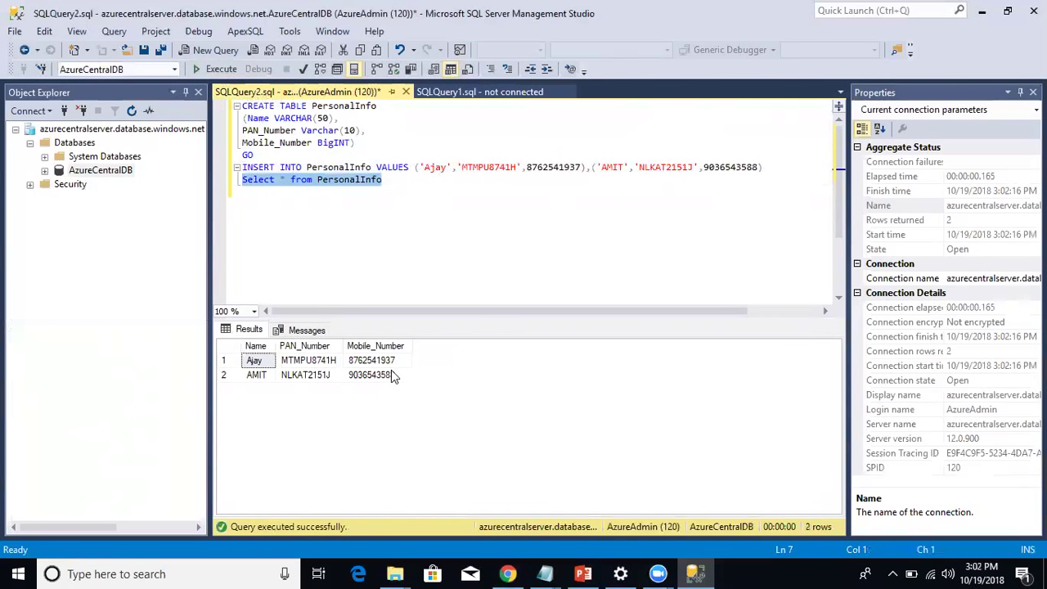
left_click(315, 352)
left_click(314, 349)
left_click(368, 347)
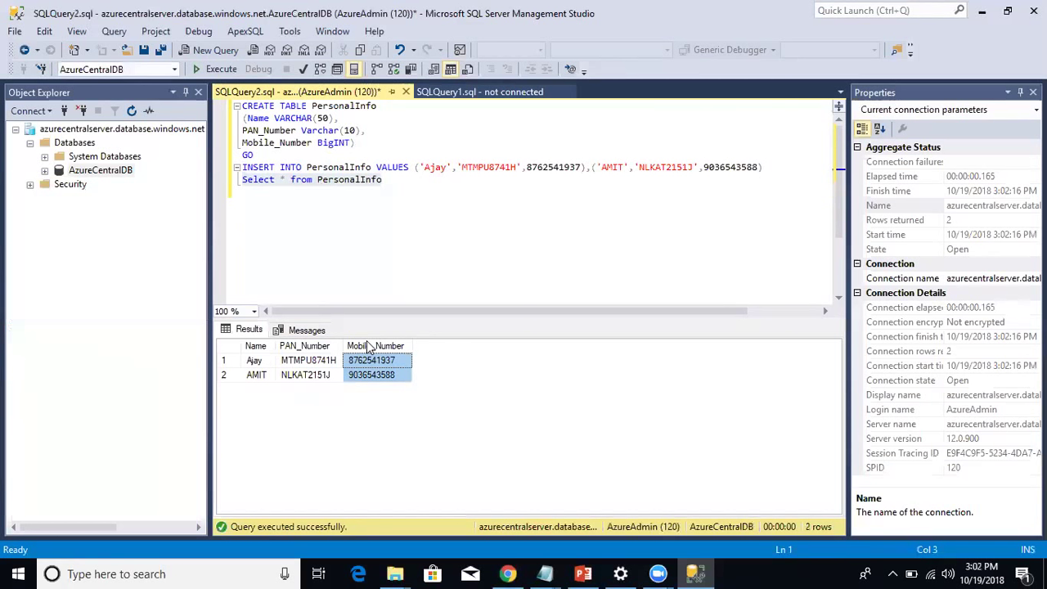
left_click(507, 573)
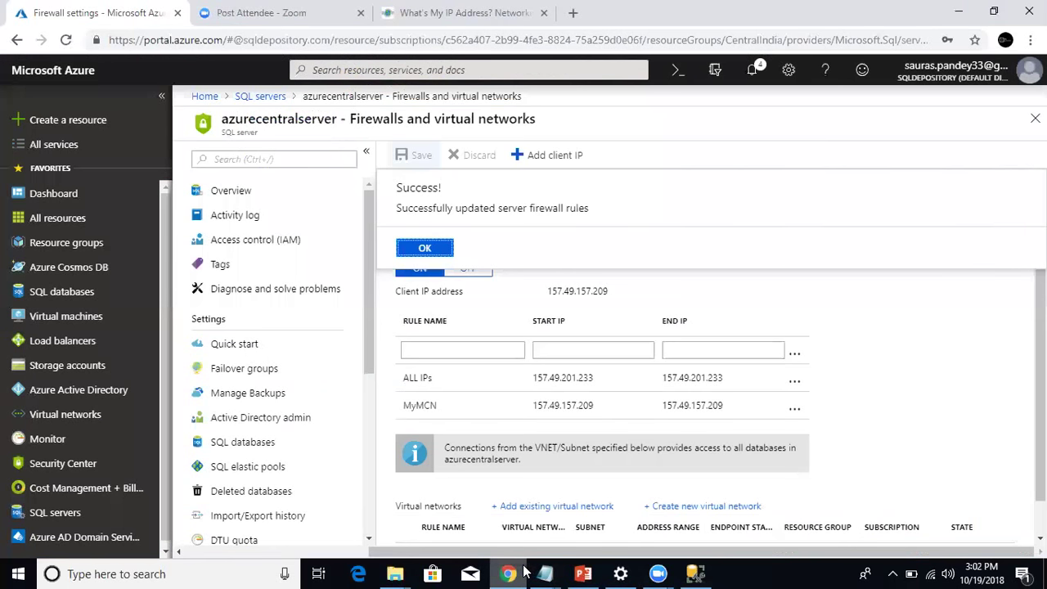
Go from azurecentralserver's SQL databases to AzureCentralDB's Dynamic Data Masking page.
left_click(427, 248)
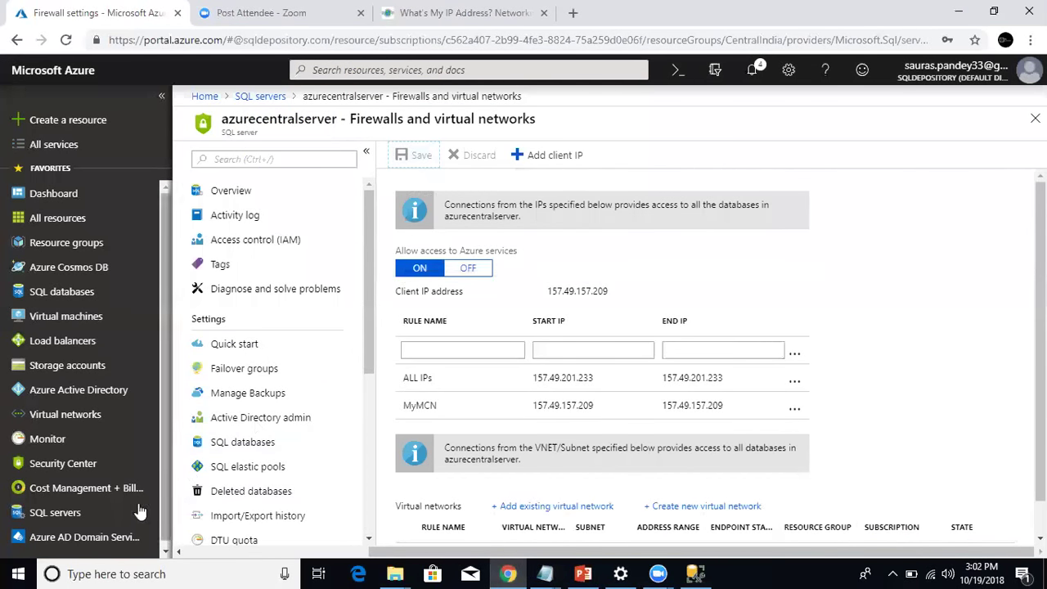
left_click(82, 511)
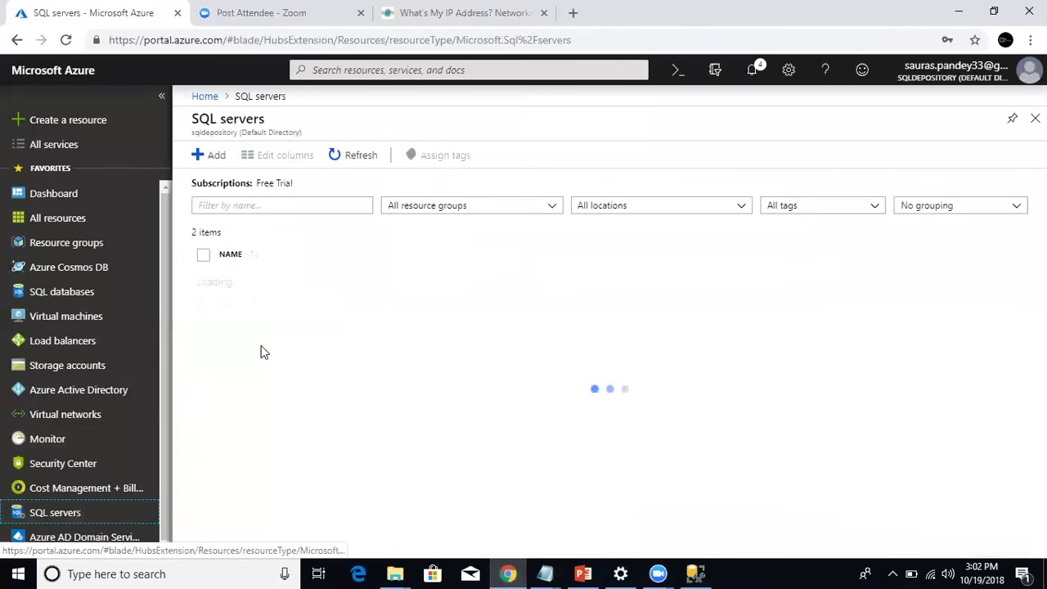
left_click(273, 287)
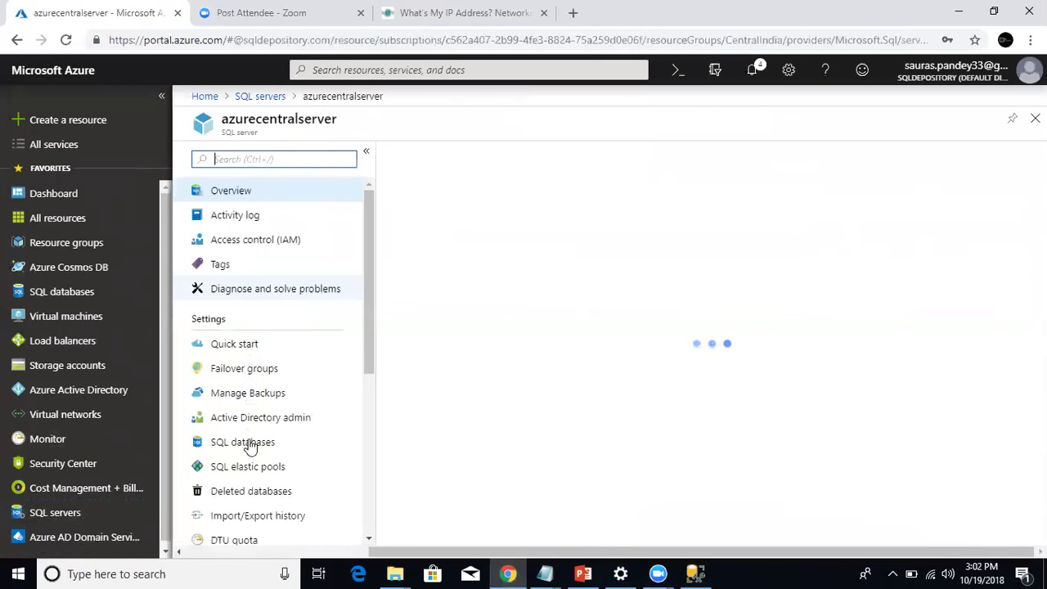
left_click(249, 442)
left_click(429, 214)
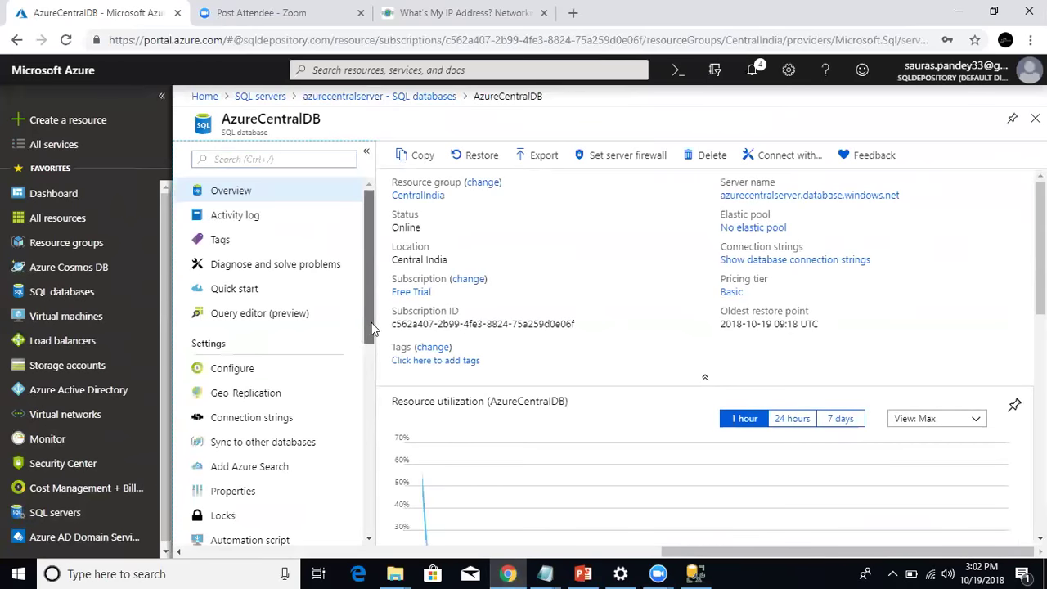
scroll(357, 422, "down", 2)
scroll(357, 421, "down", 2)
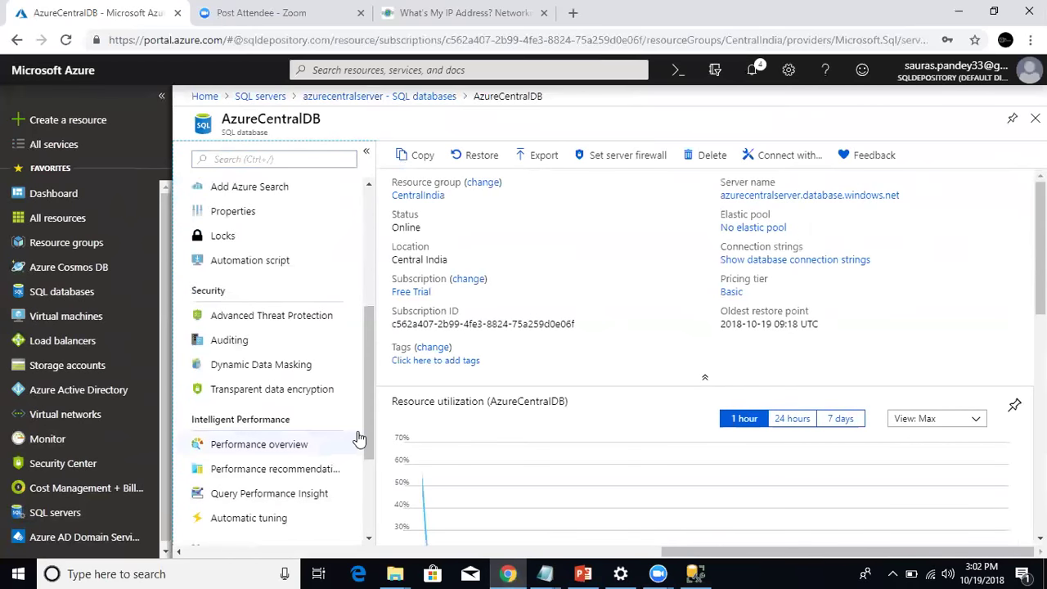
left_click(291, 365)
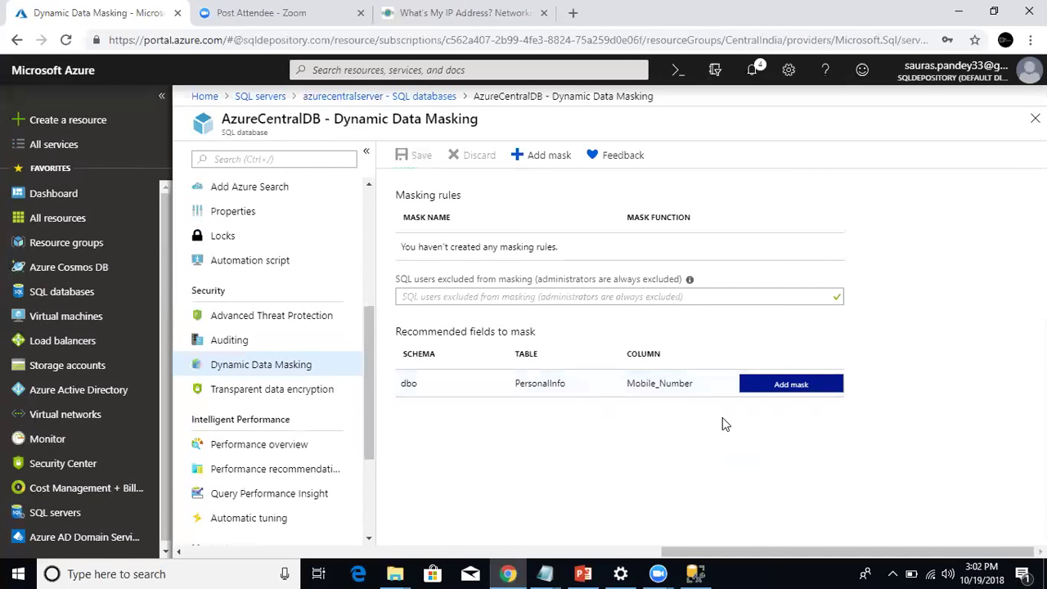
Add a mask on PAN_Number (varchar) using the Default value format and save the masking settings.
left_click(537, 158)
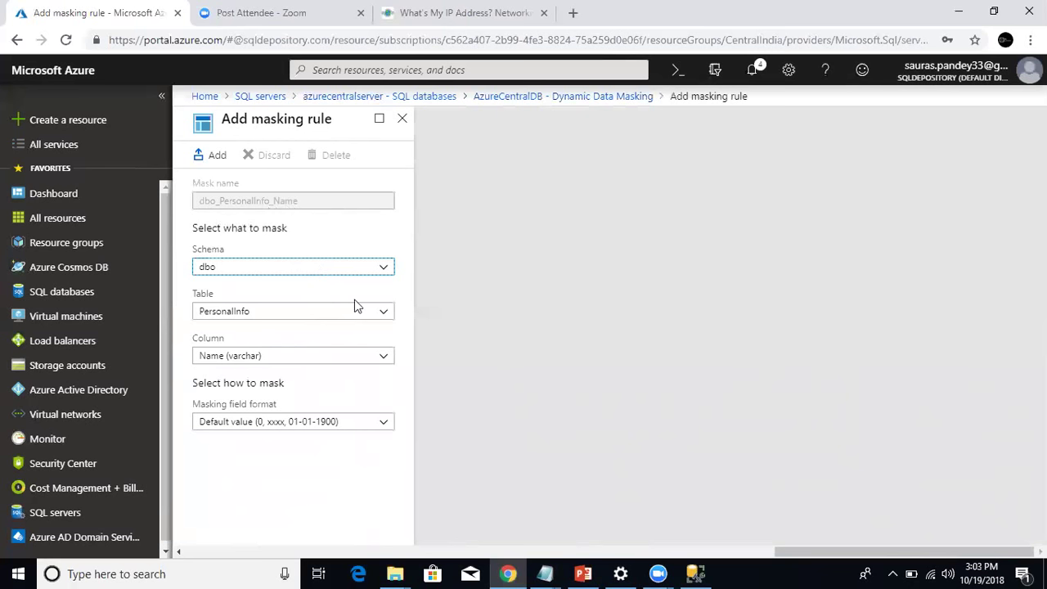
left_click(363, 359)
left_click(321, 394)
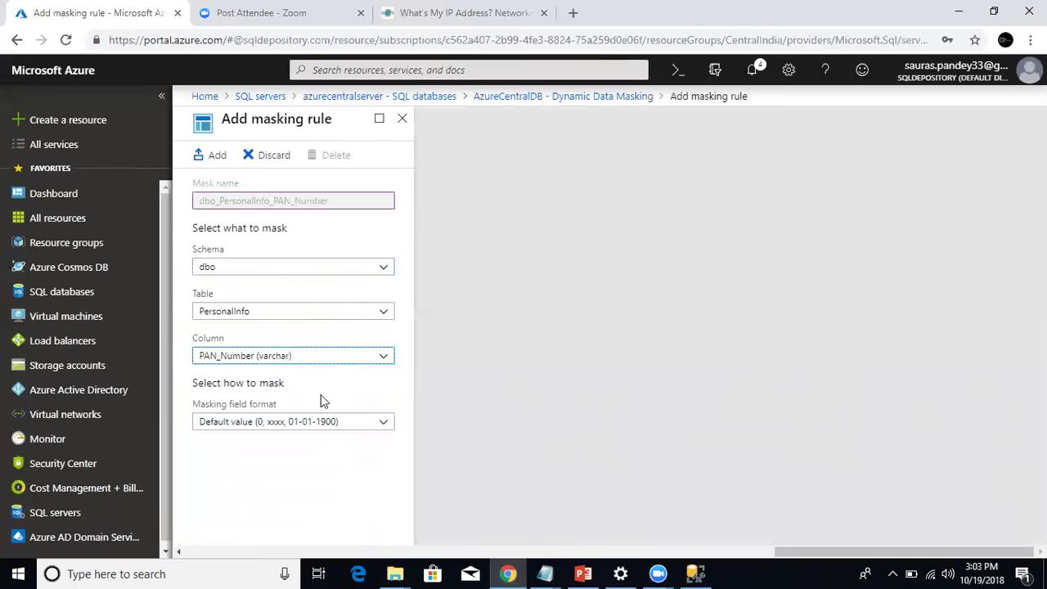
left_click(338, 424)
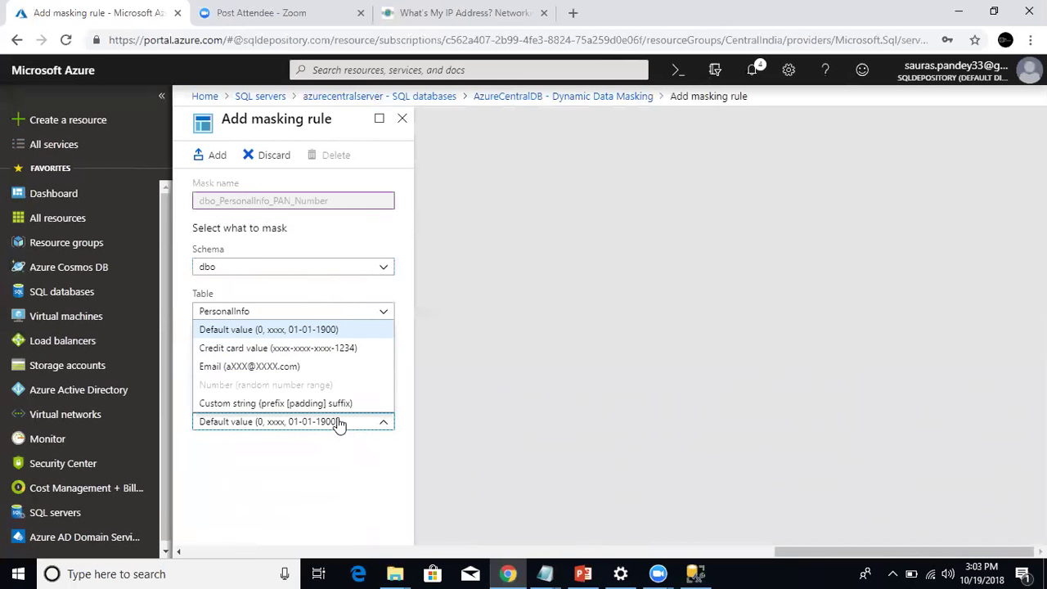
left_click(341, 466)
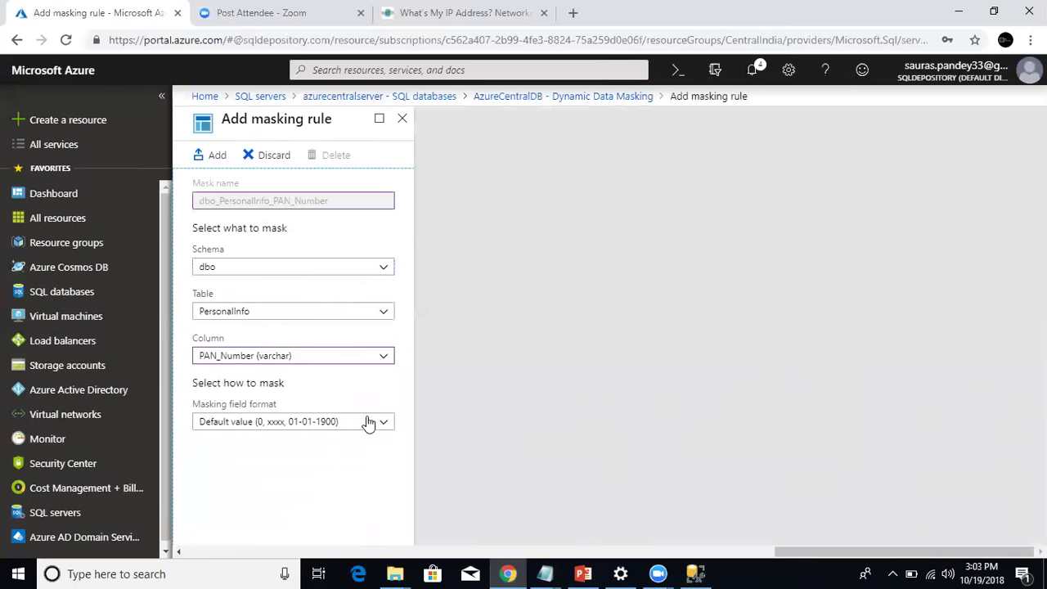
left_click(367, 425)
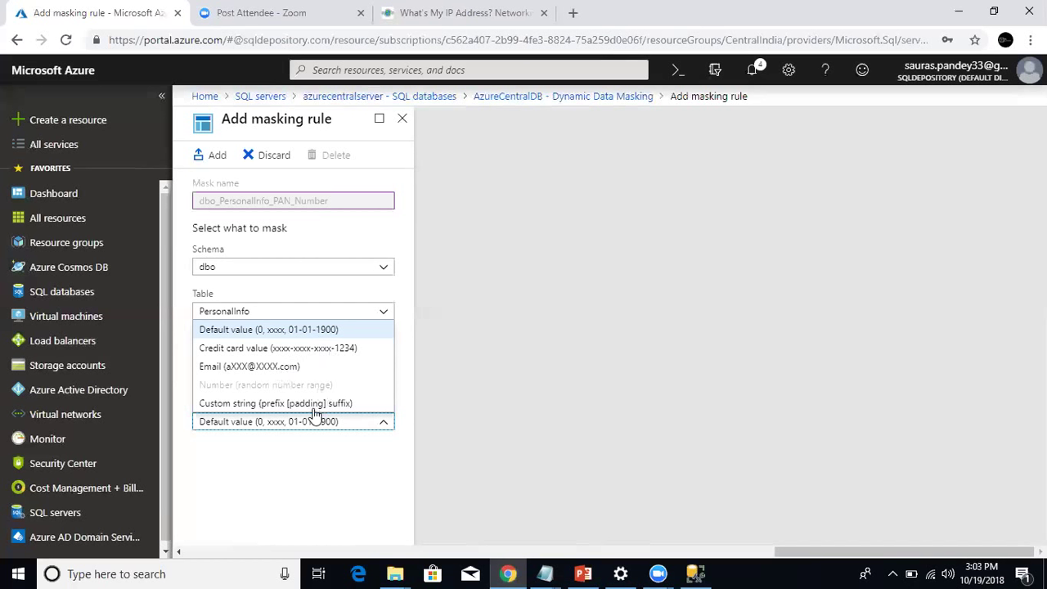
left_click(336, 335)
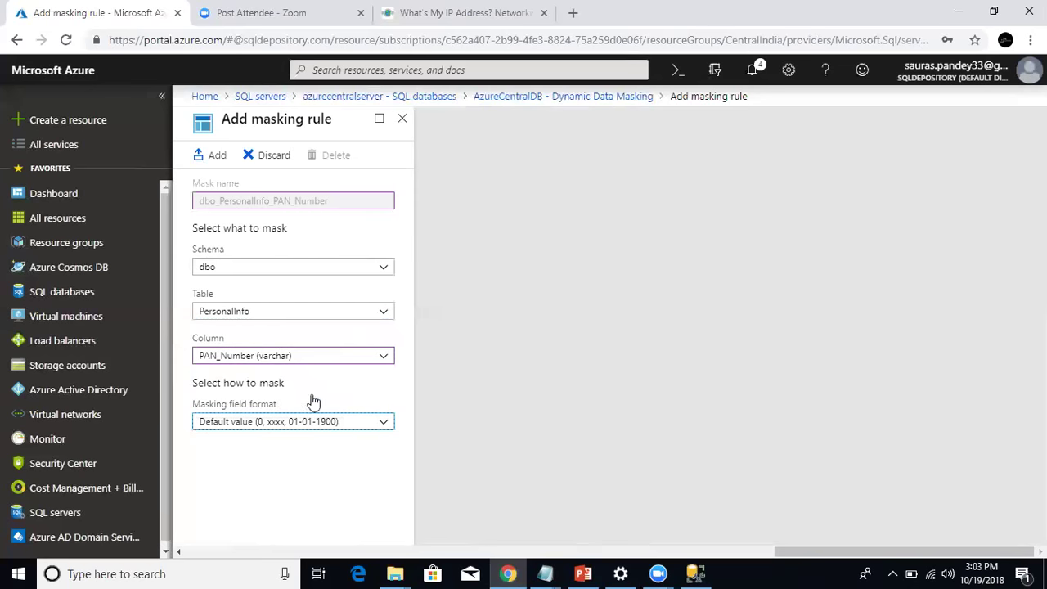
left_click(212, 160)
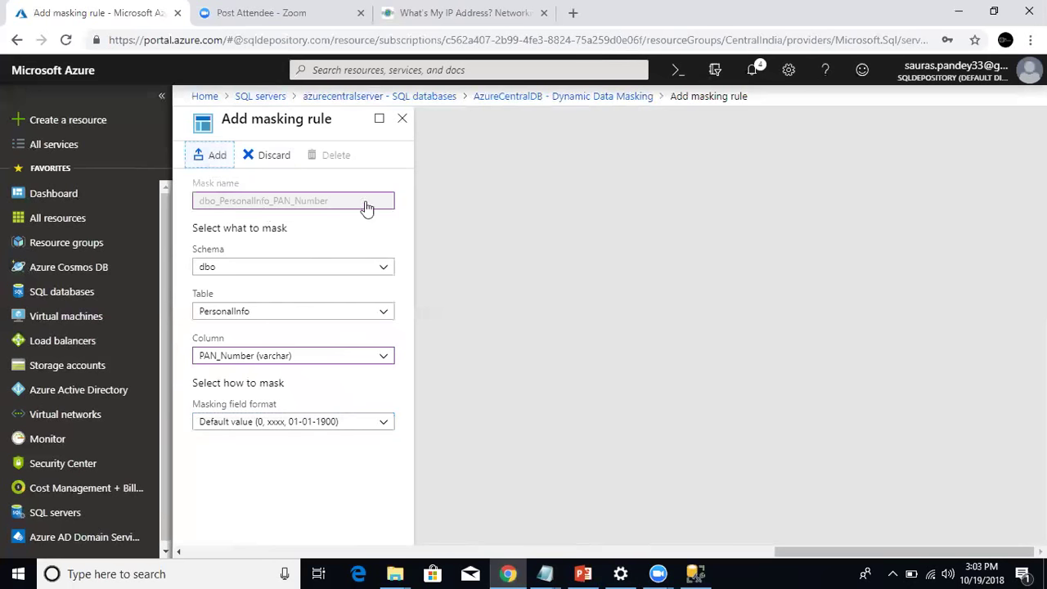
left_click(421, 160)
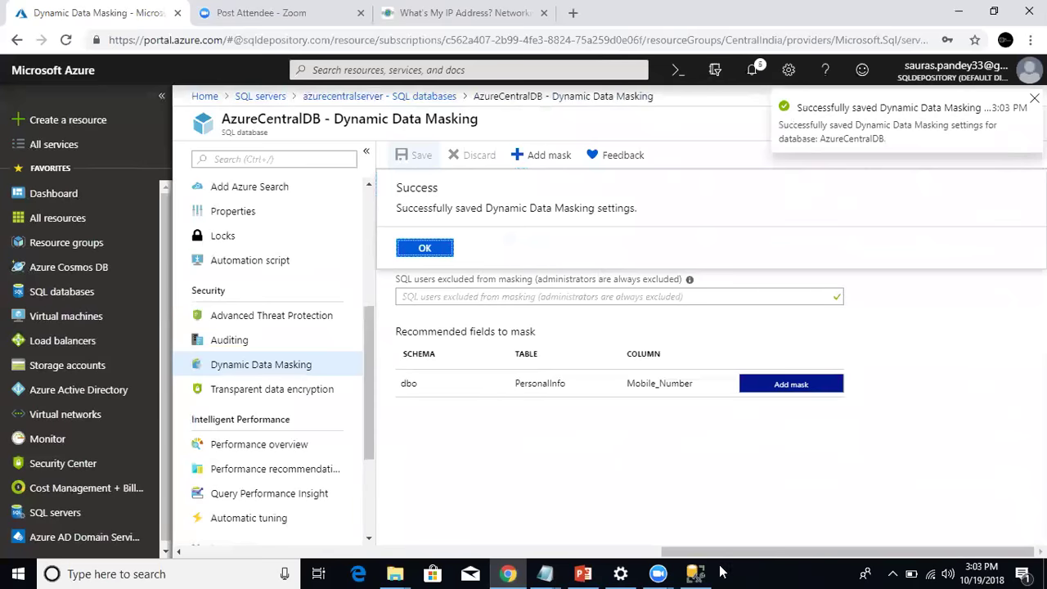
Rerun Select * from PersonalInfo as the admin login, confirming PAN numbers stay unmasked.
left_click(695, 574)
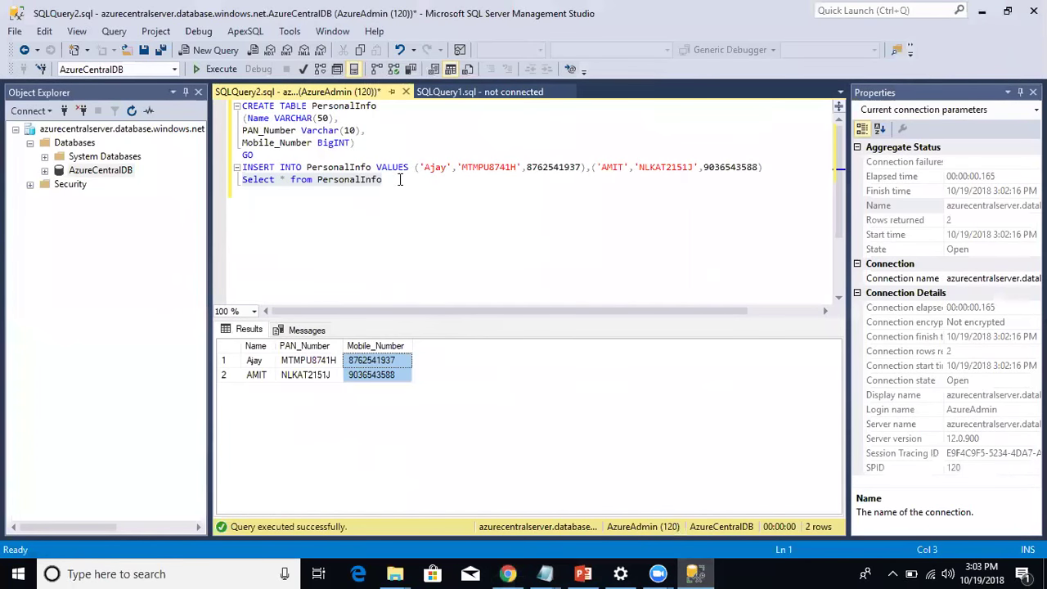
left_click_drag(400, 179, 242, 179)
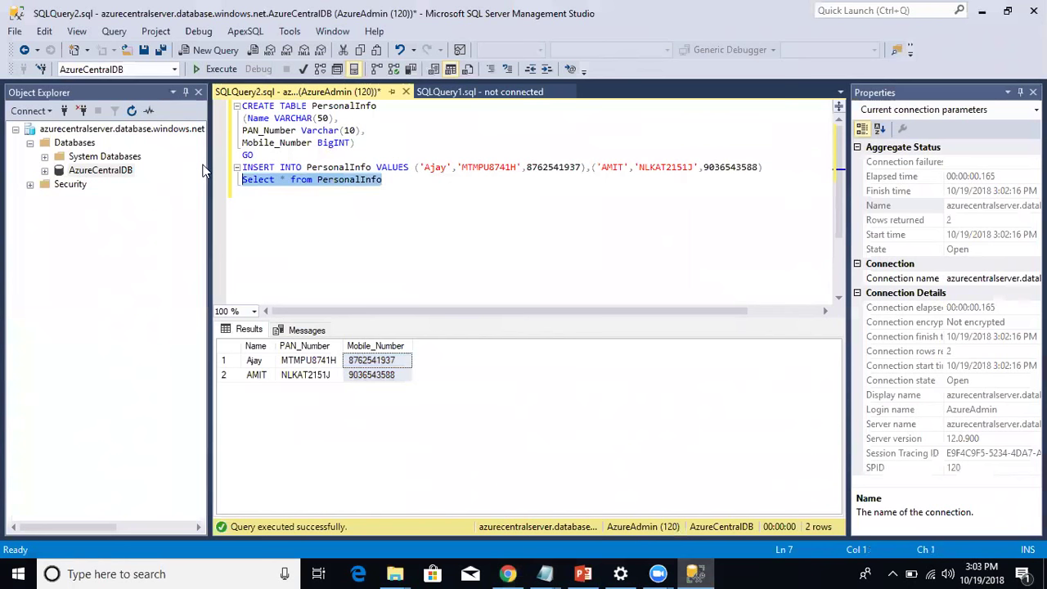
left_click(217, 69)
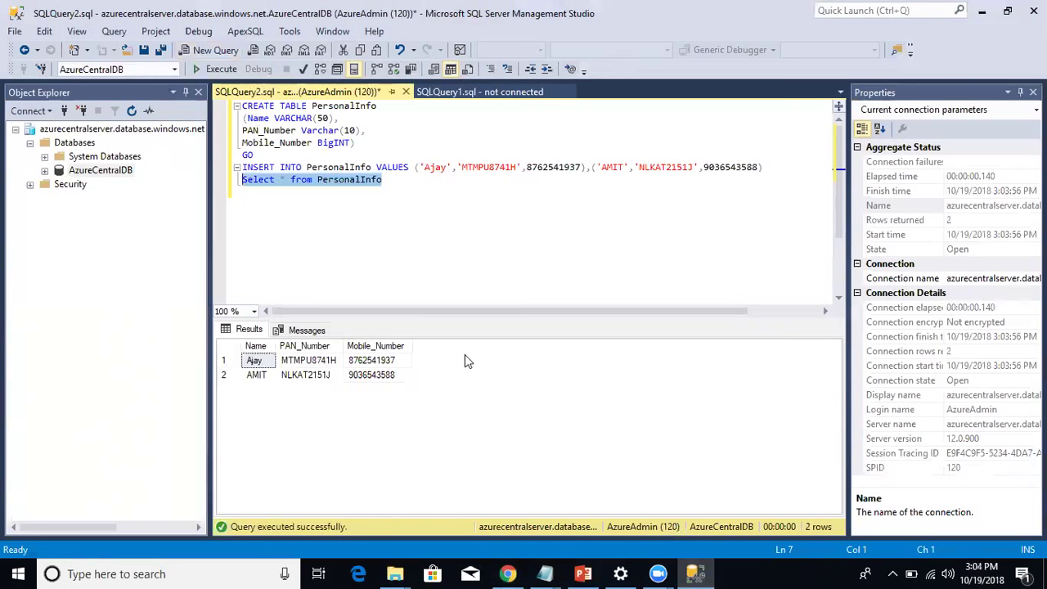
left_click(585, 573)
Take slide 24's login-creation script and start a new empty SSMS query window.
left_click(114, 499)
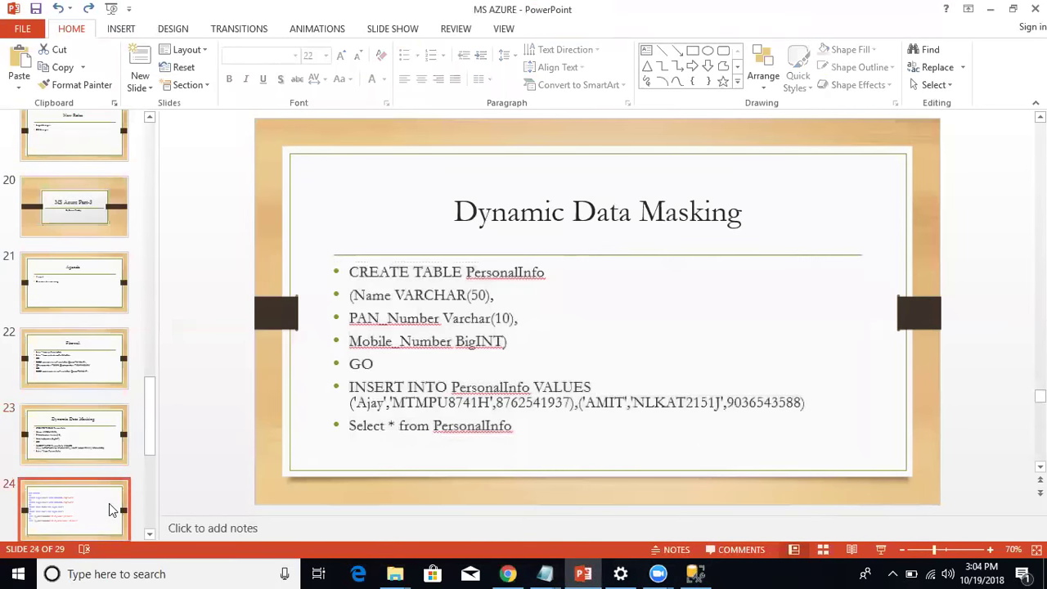
key("alt+Tab")
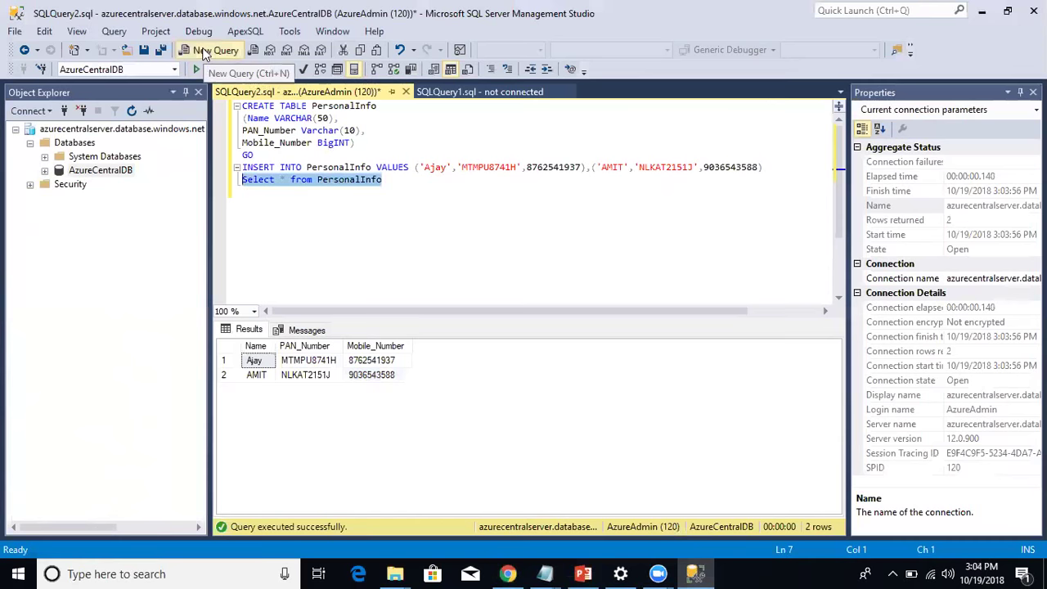
key("ctrl+n")
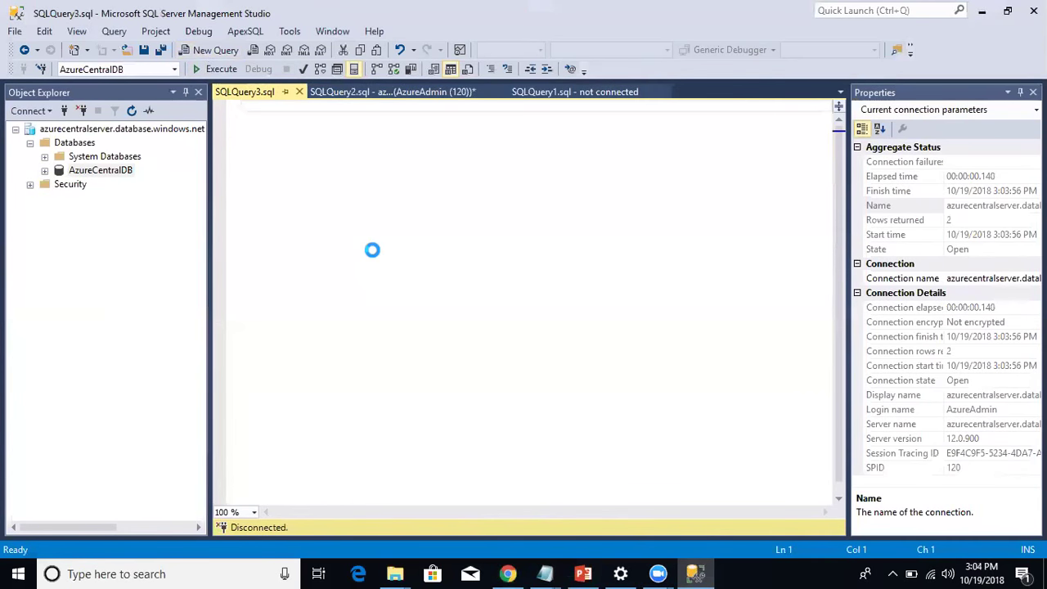
Paste the script and create logins User1 and User2 against the MASTER database.
key("ctrl+v")
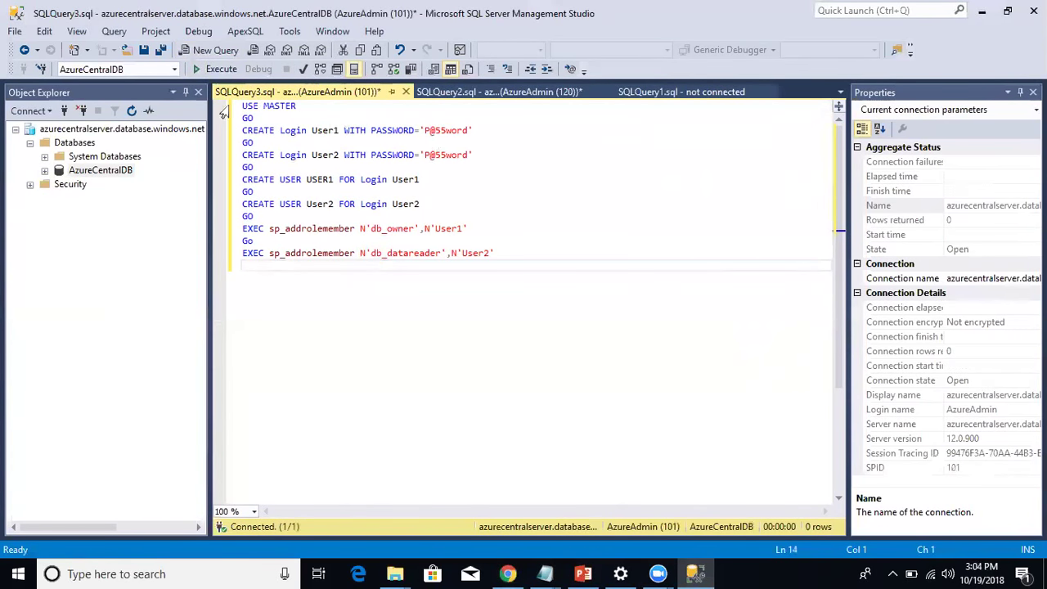
left_click(174, 69)
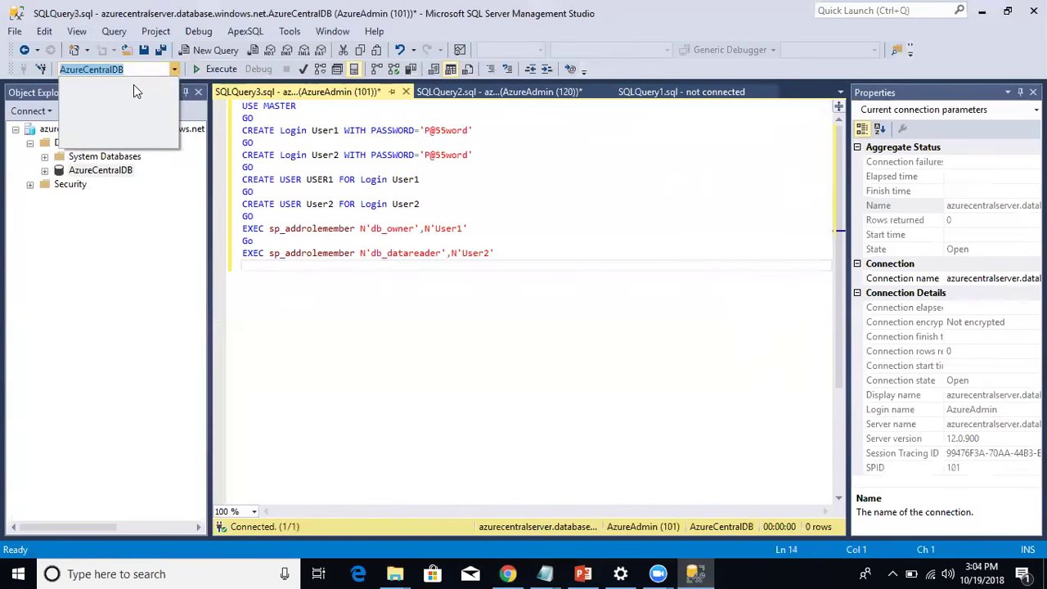
type("MASTER")
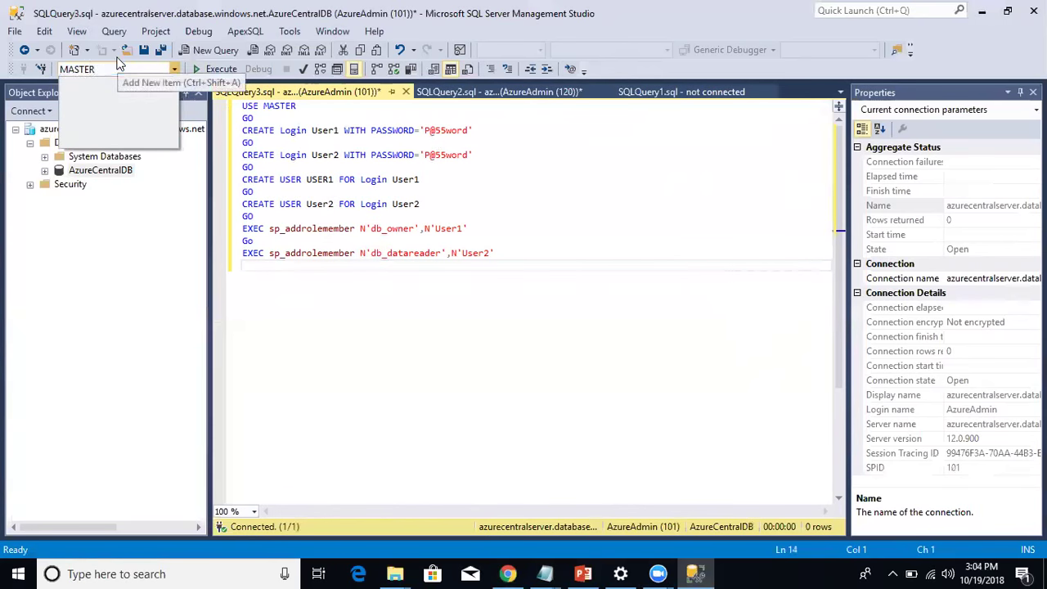
key("Return")
left_click_drag(472, 154, 242, 130)
key("F5")
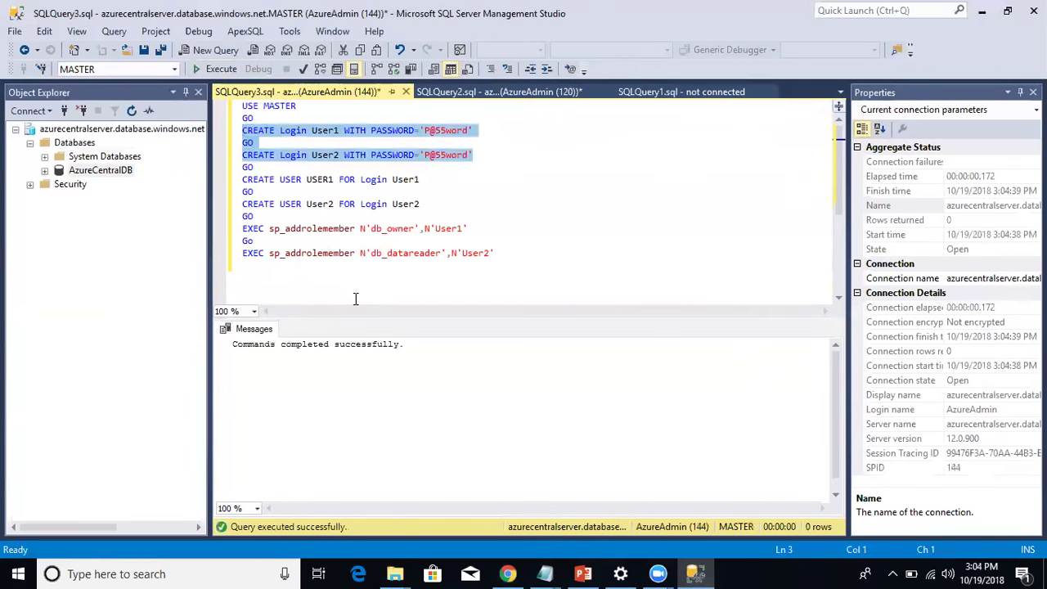
Switch to AzureCentralDB and create the database users USER1 and User2.
left_click(173, 69)
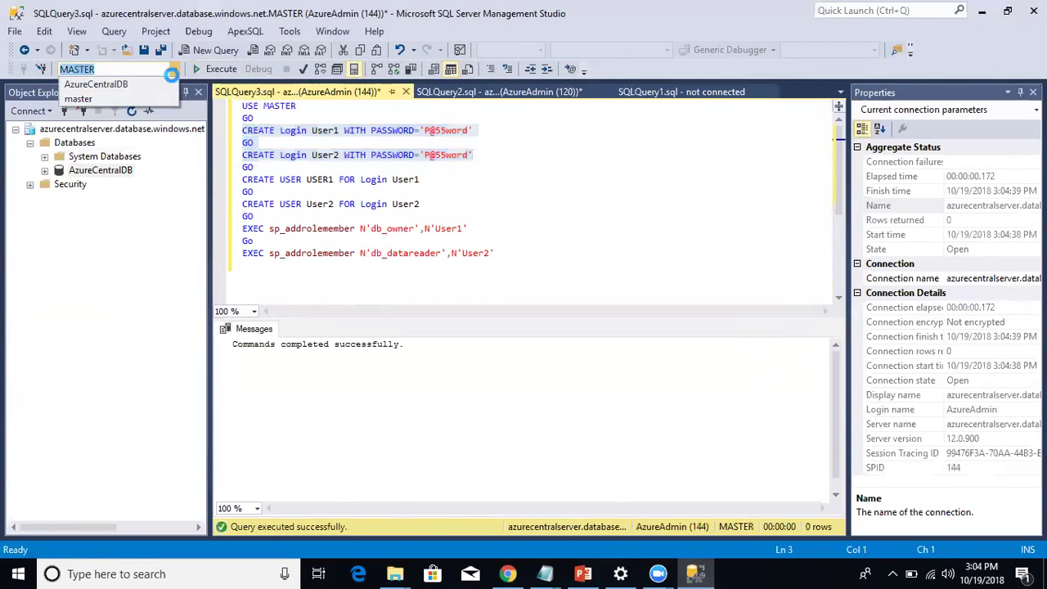
left_click(157, 98)
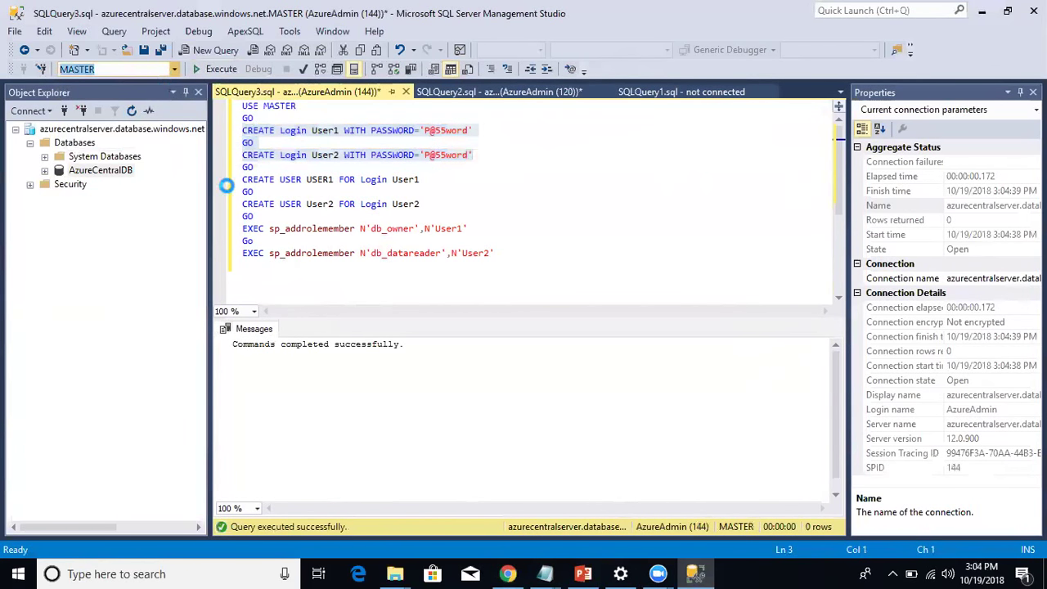
left_click_drag(423, 204, 230, 175)
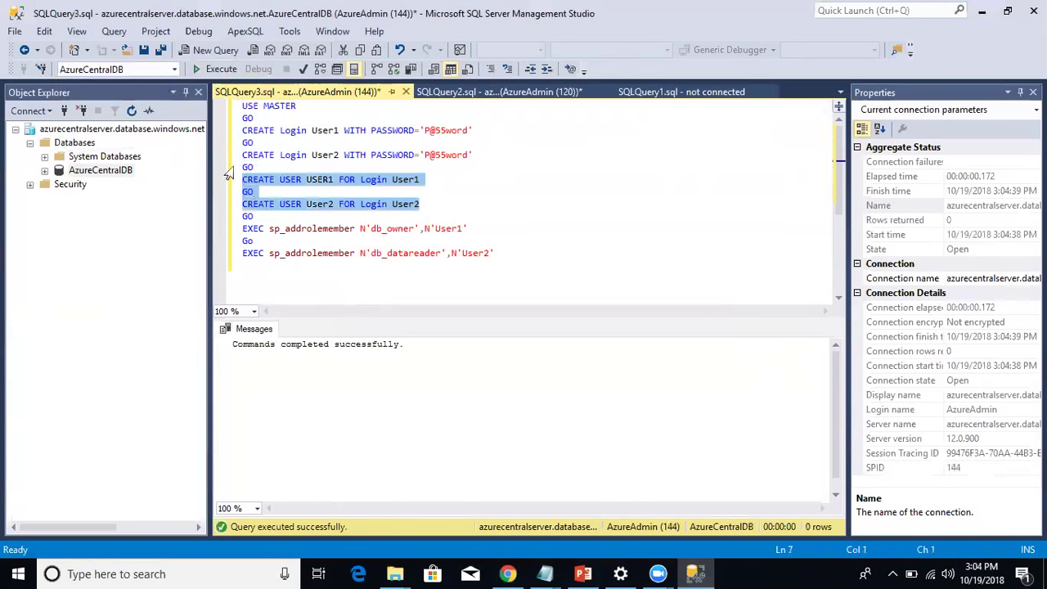
left_click(219, 69)
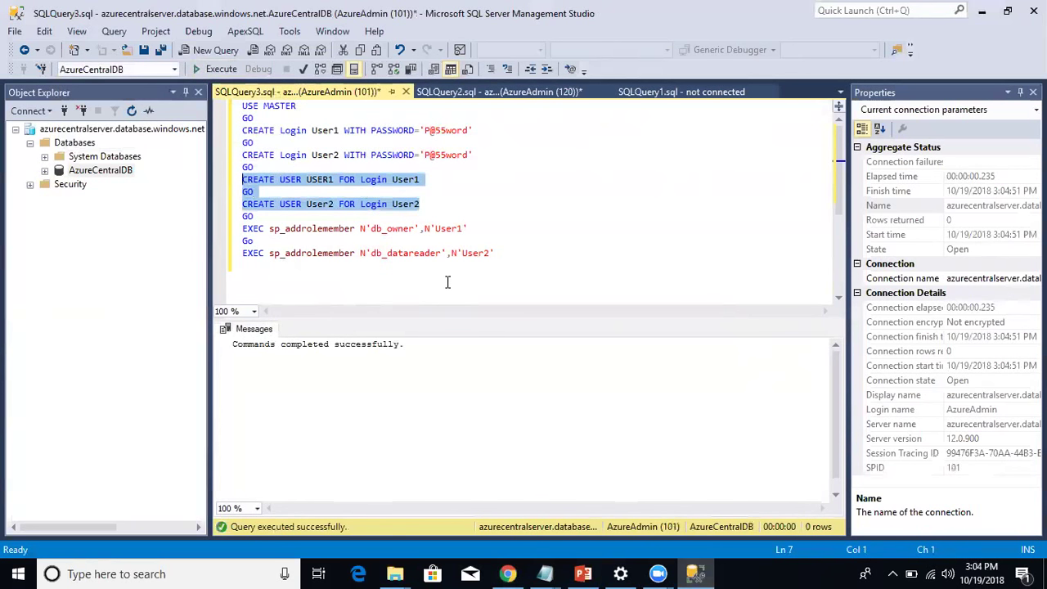
left_click_drag(510, 252, 233, 235)
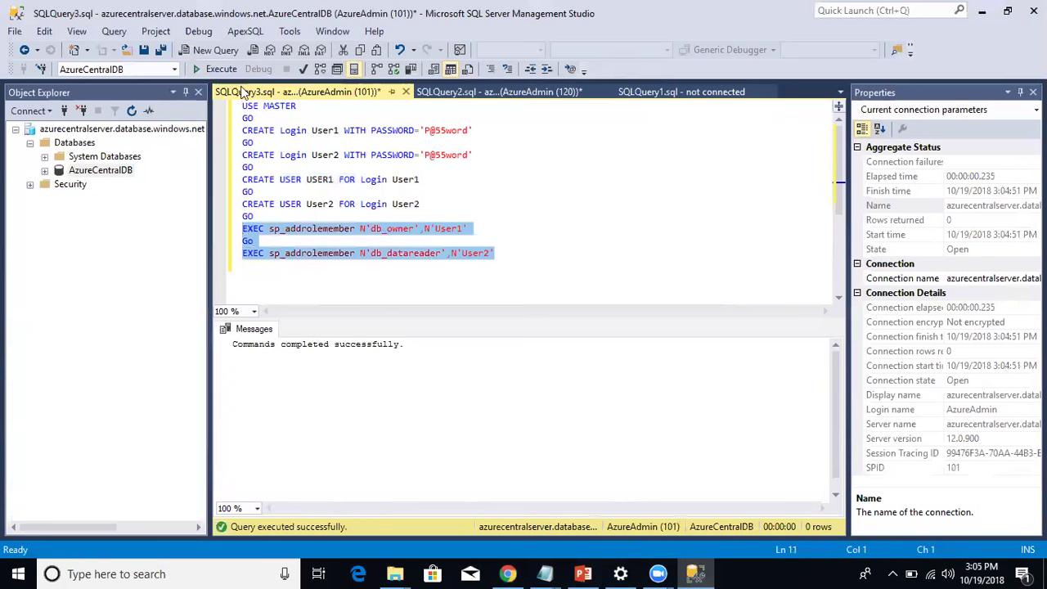
Make User1 db_owner and User2 db_datareader, then connect a second session with USER1's password.
left_click(219, 70)
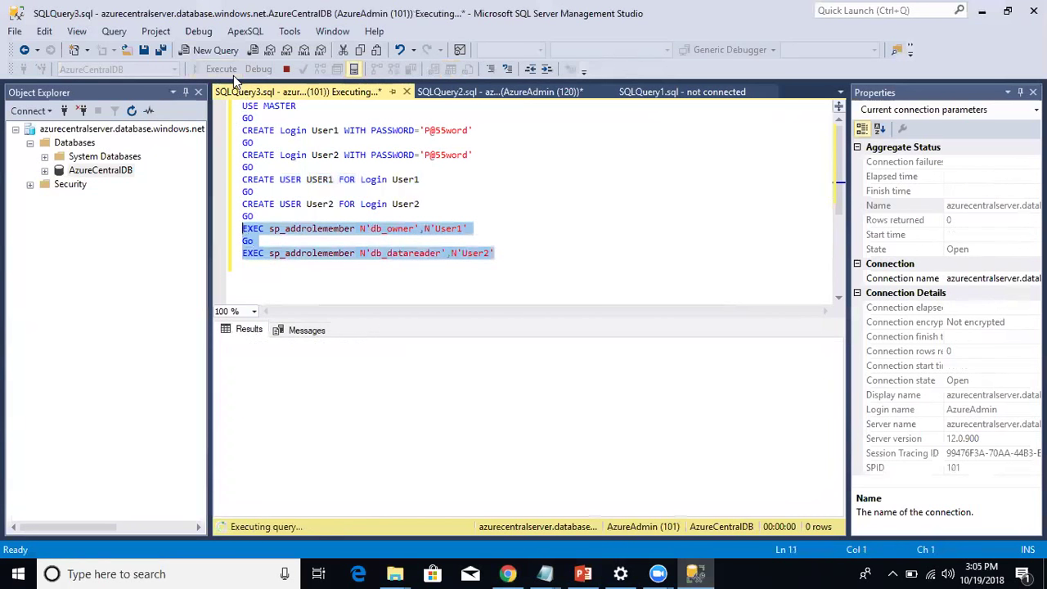
left_click(66, 110)
left_click(509, 250)
type("P@55word")
key("Return")
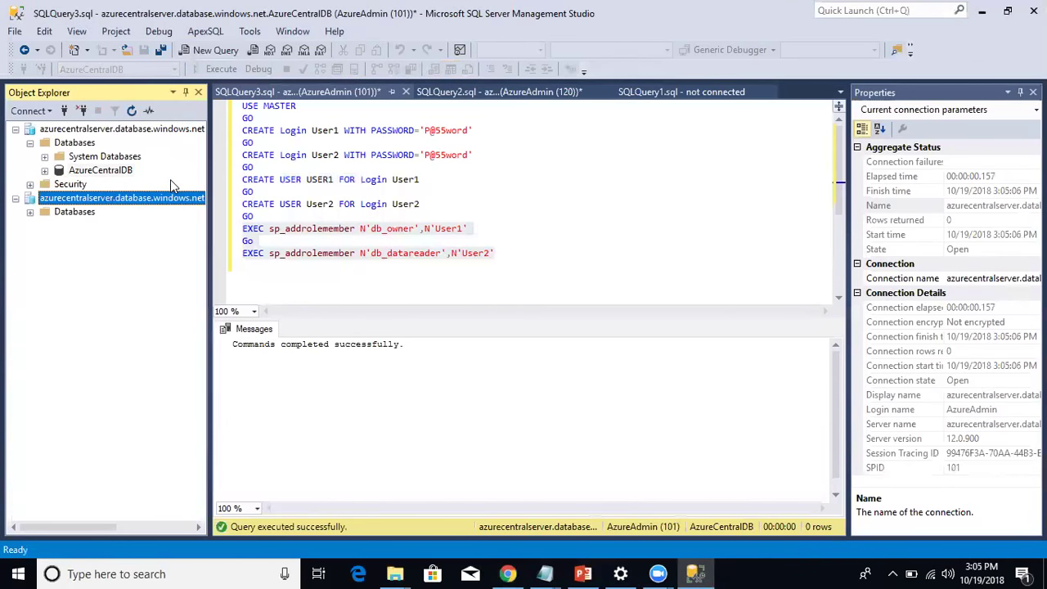
As USER1, run Select * from PersonalInfo on AzureCentralDB and check the readable PAN_Number values.
left_click(31, 212)
right_click(97, 240)
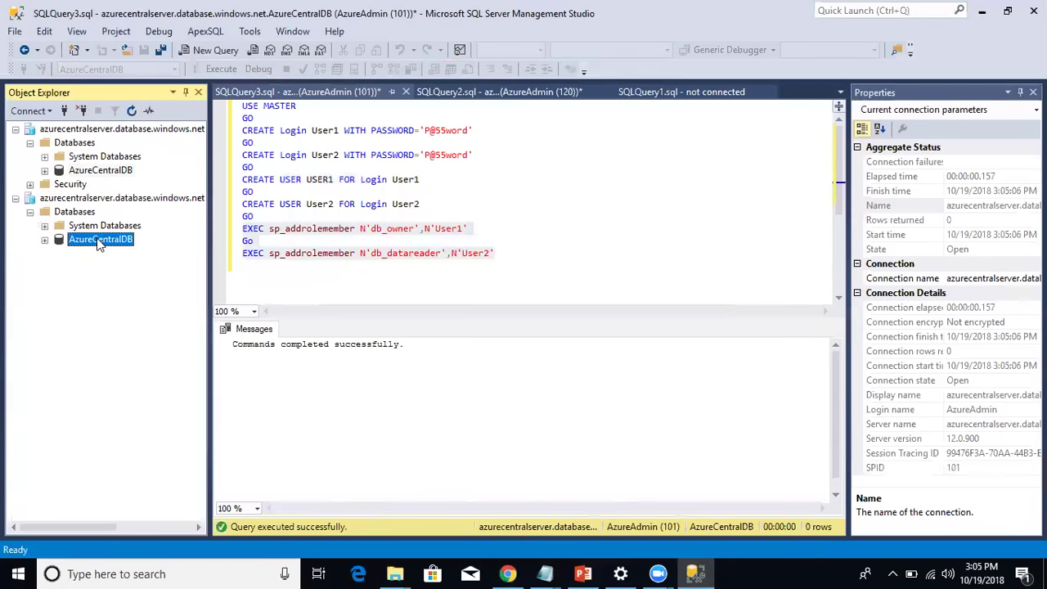
left_click(135, 264)
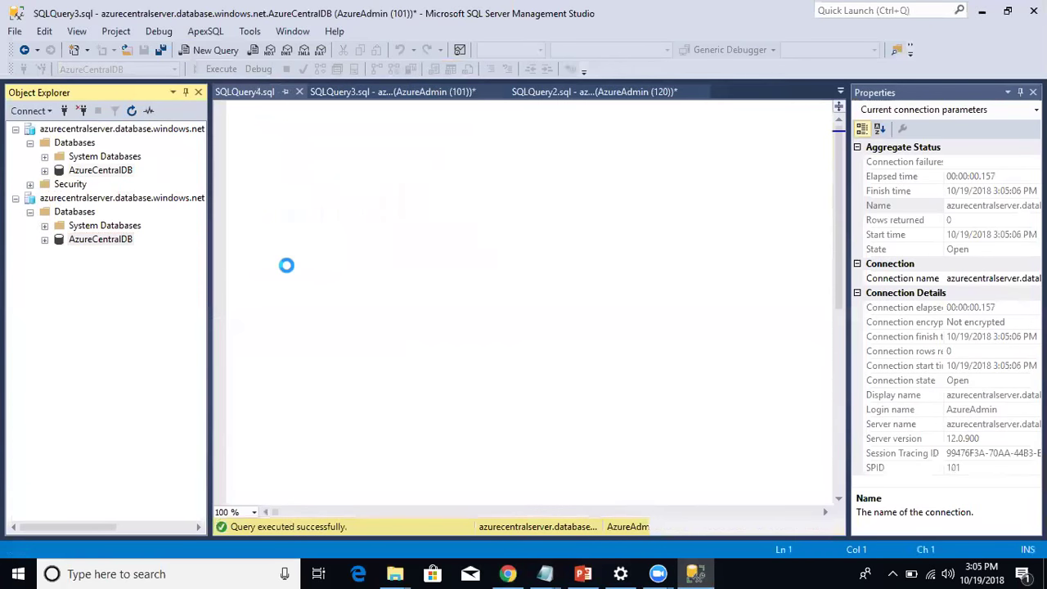
type("Se")
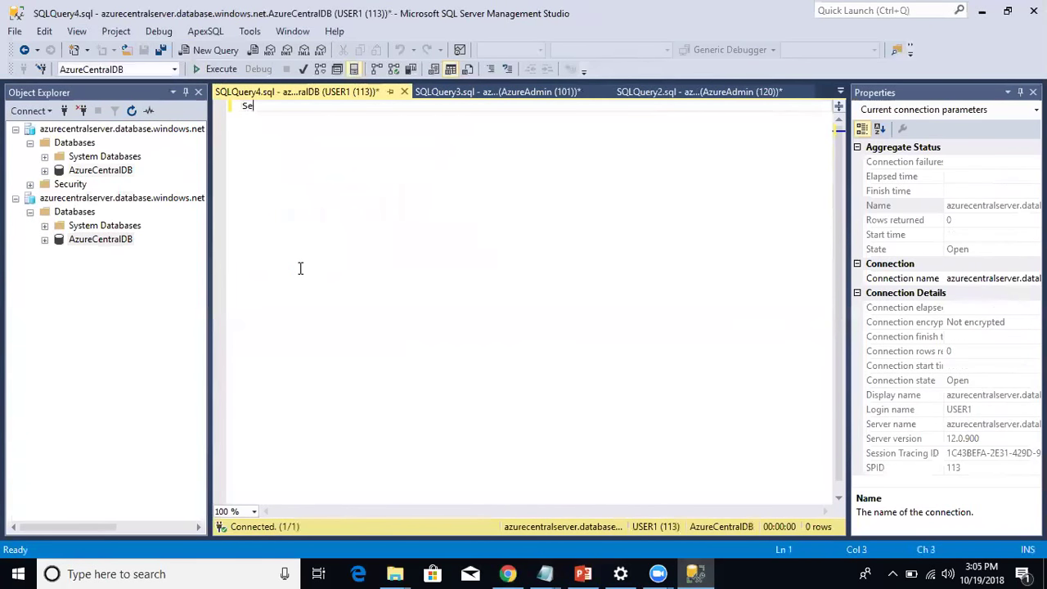
type("lect * from P")
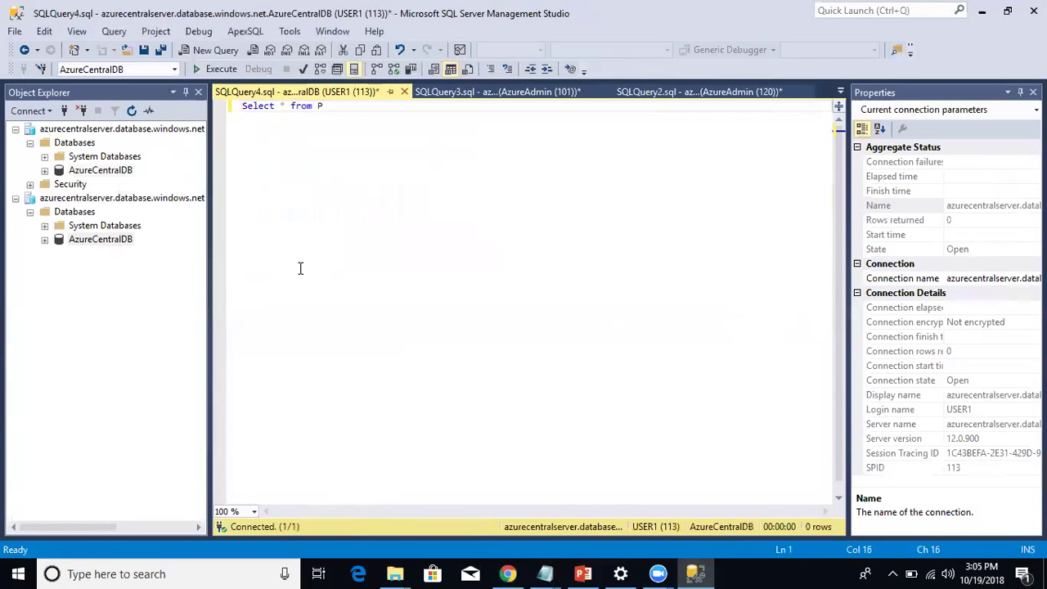
type("ersonalInfo")
left_click(219, 69)
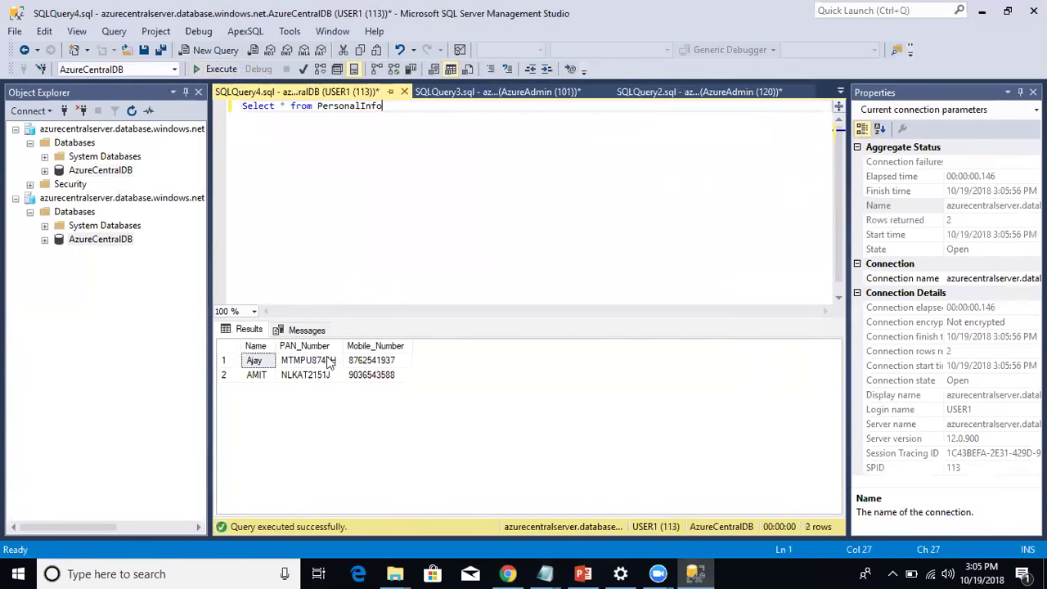
left_click(328, 360)
left_click(327, 376)
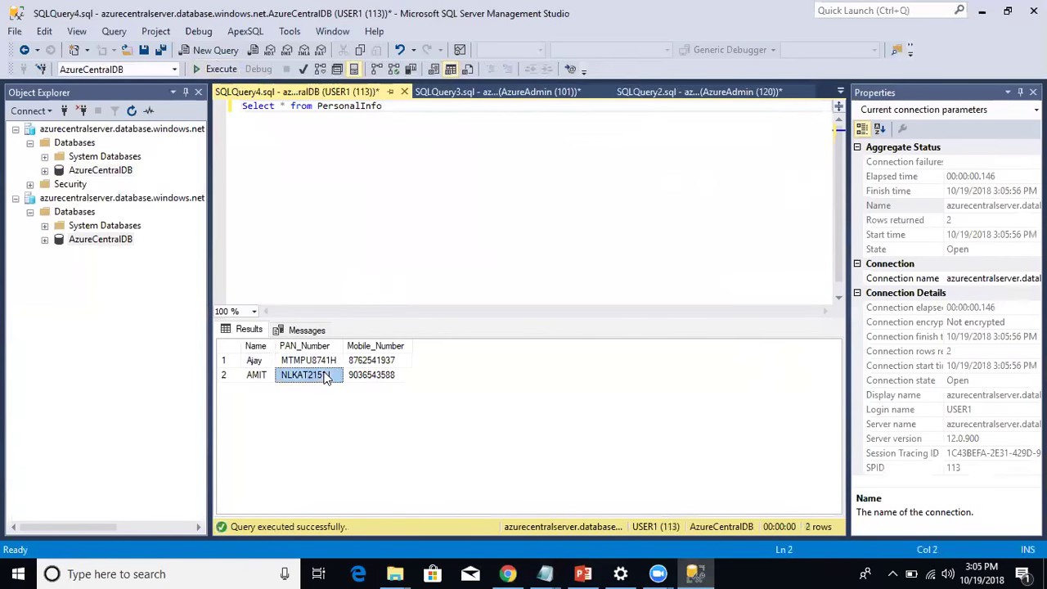
left_click(325, 367)
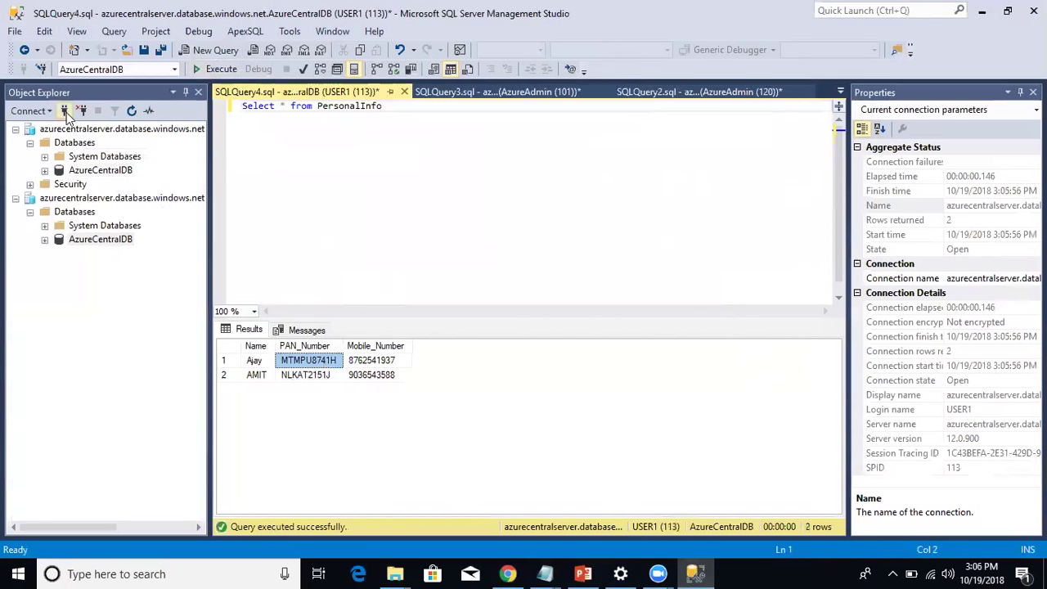
Open a third server connection logged in as USER2 with its password.
left_click(64, 111)
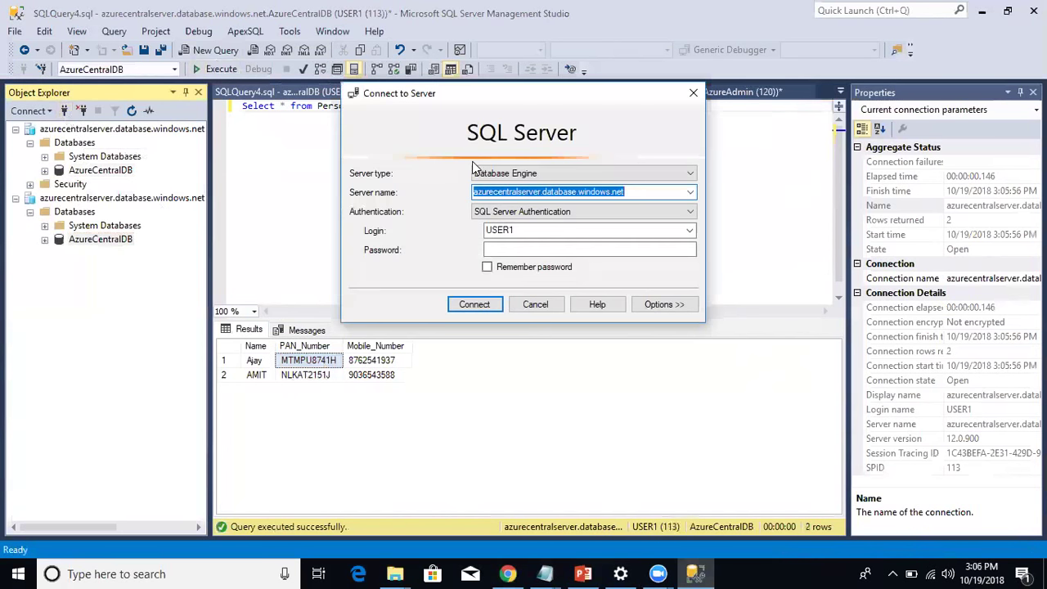
double_click(520, 229)
type("USER2")
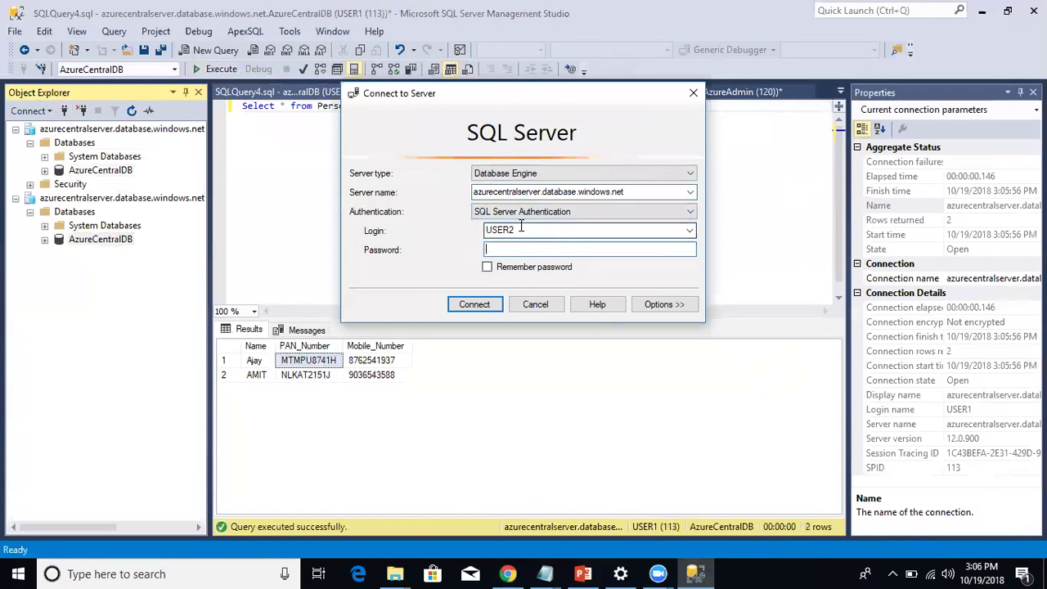
key("Tab")
type("********")
key("Return")
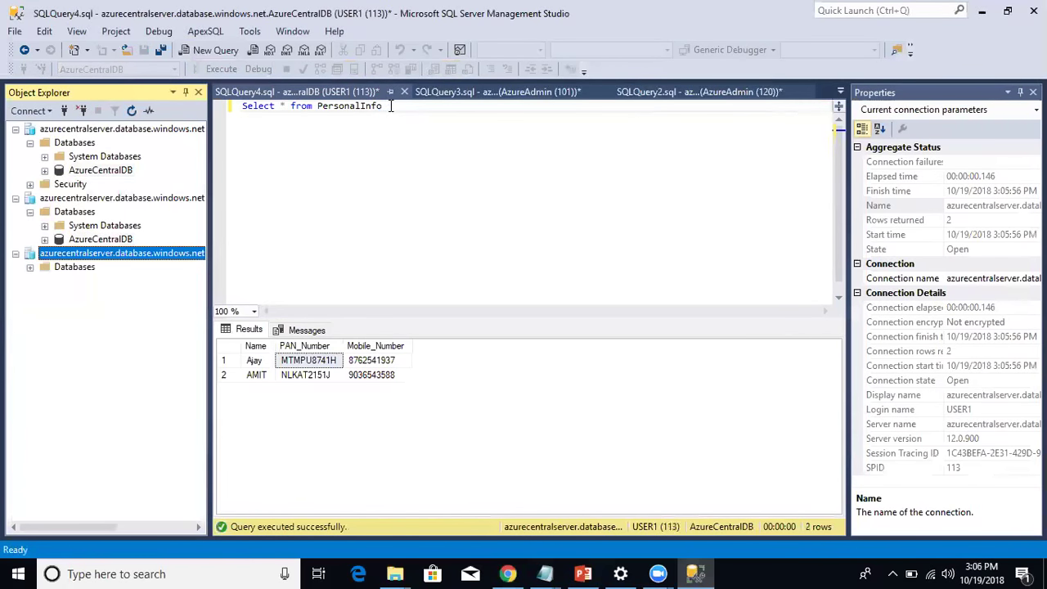
Select the PersonalInfo query text and open a new AzureCentralDB query window as USER2.
left_click_drag(384, 105, 273, 106)
left_click(246, 105, "shift")
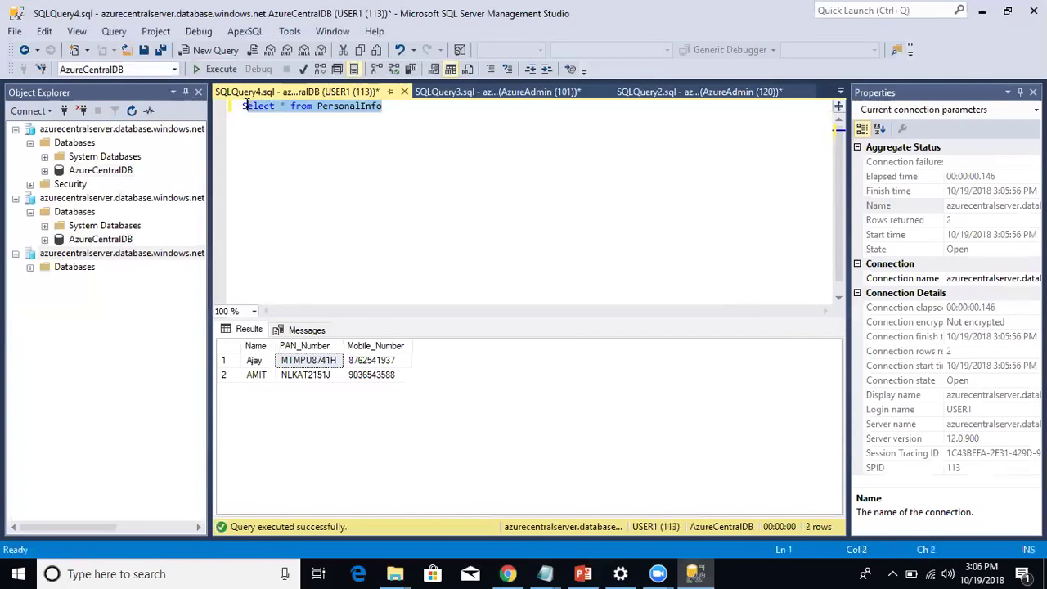
left_click(243, 106, "shift")
key("ctrl+c")
left_click(30, 267)
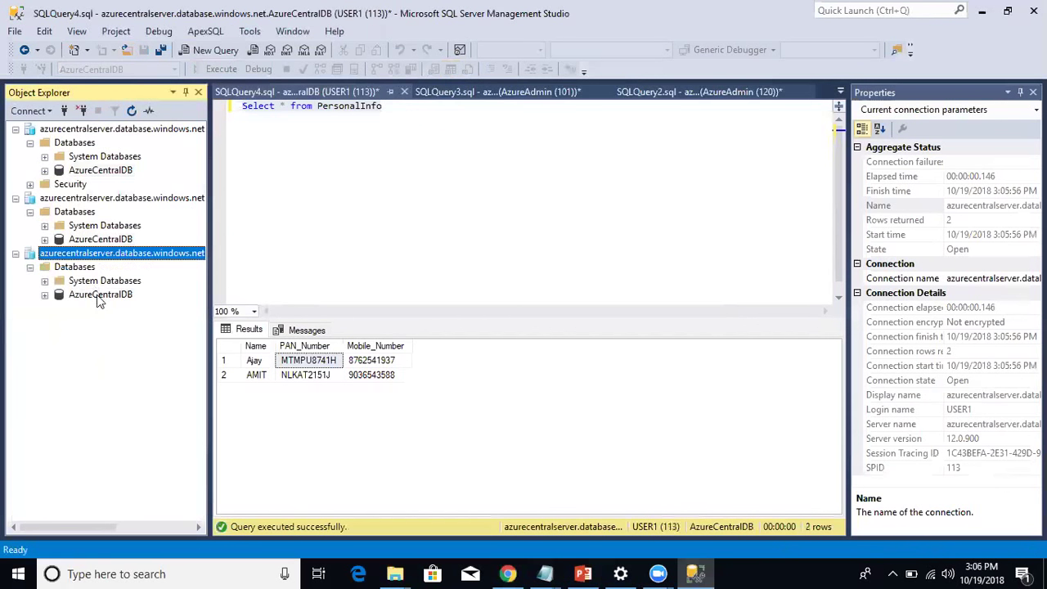
right_click(96, 295)
left_click(131, 323)
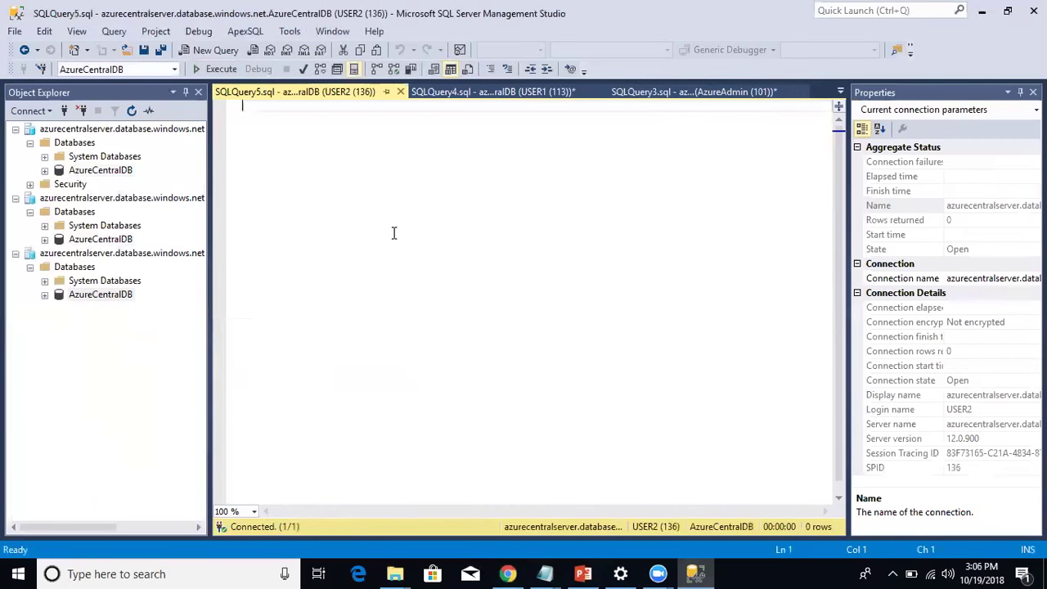
Run the pasted PersonalInfo query as USER2, showing both PAN_Number values masked as xxxx.
key("ctrl+v")
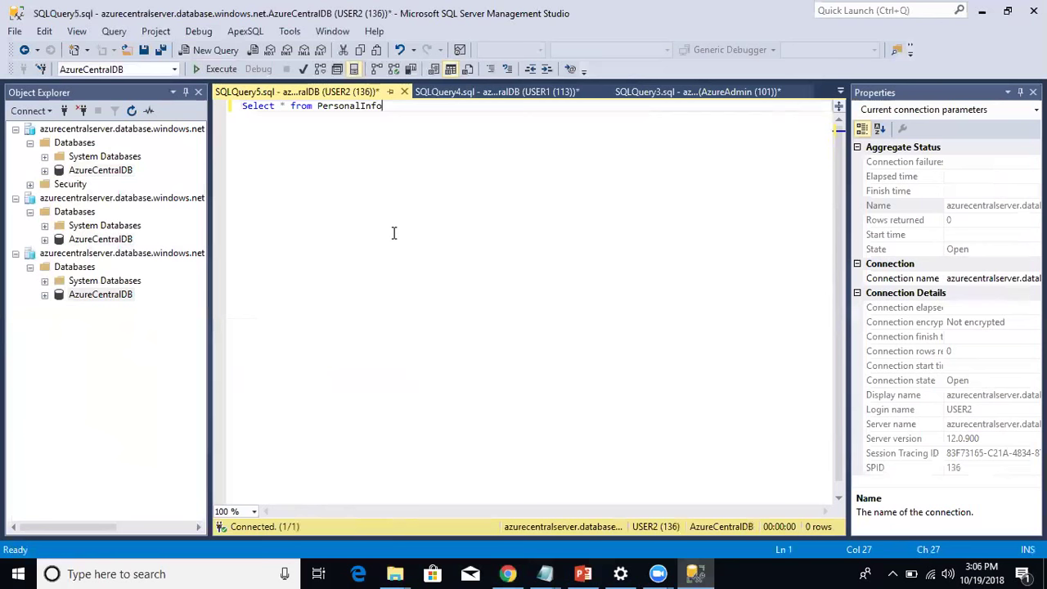
left_click(217, 69)
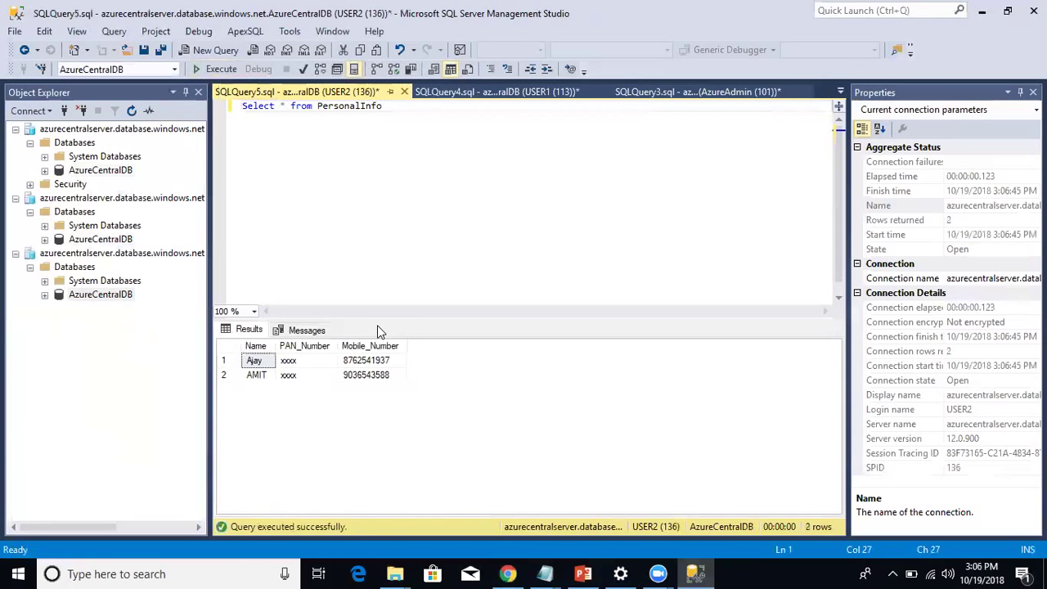
left_click(305, 360)
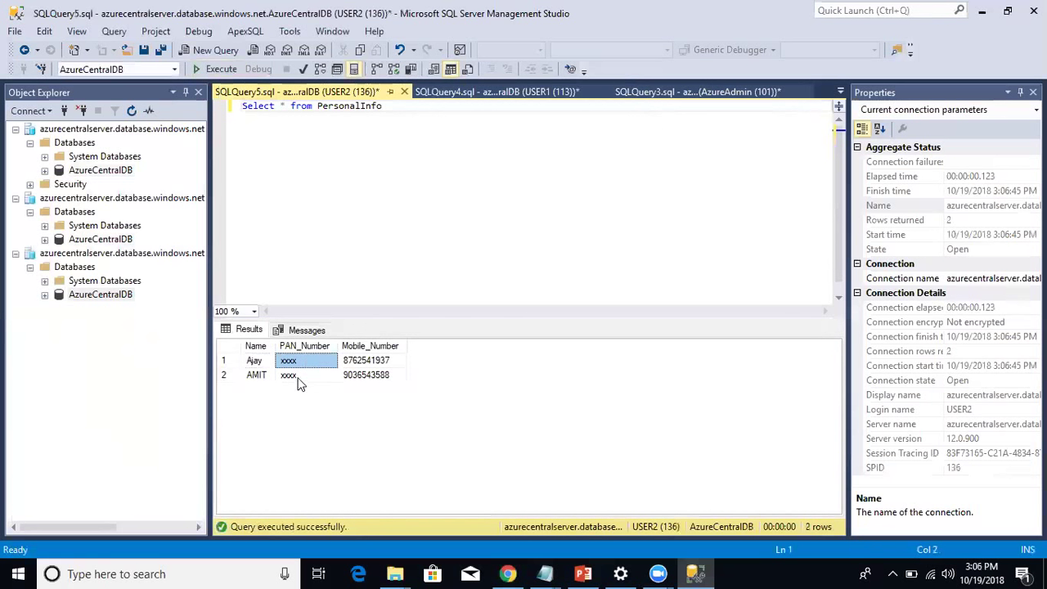
left_click(299, 378)
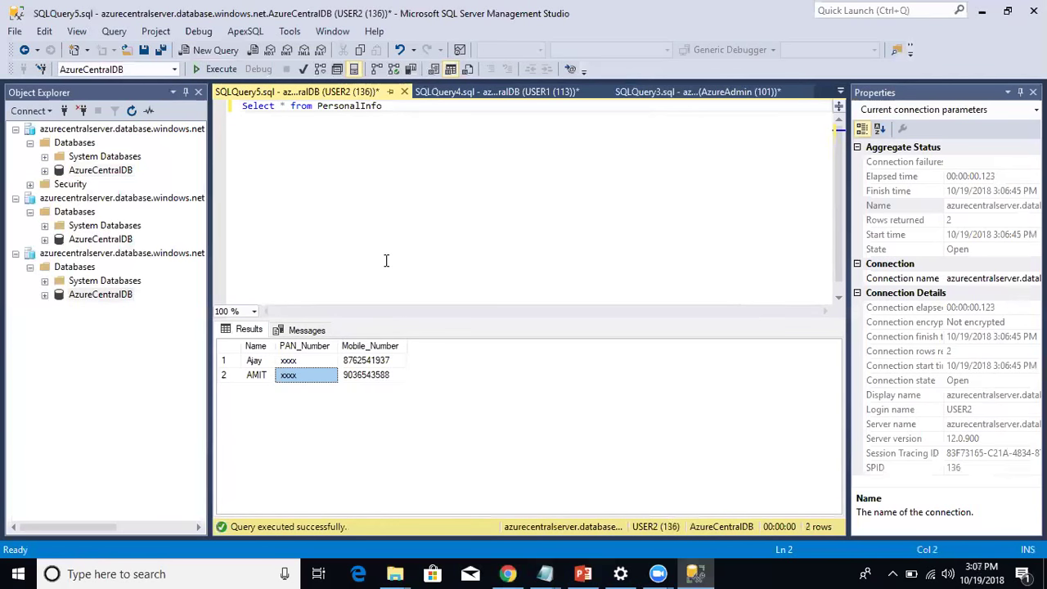
left_click(298, 365)
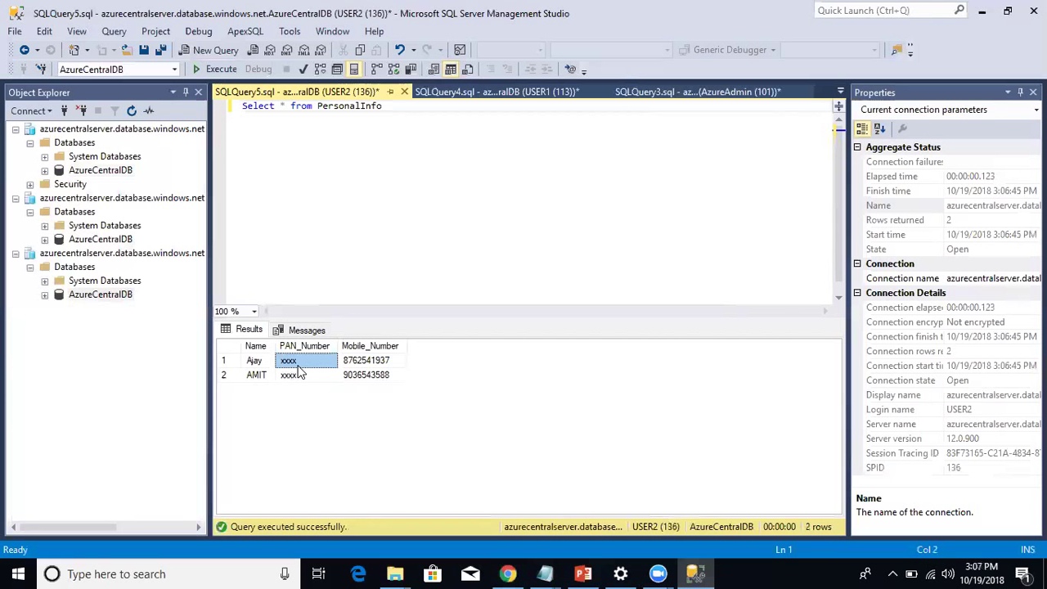
left_click(508, 573)
Delete the dbo_PersonalInfo_PAN_Number masking rule in Azure Portal and save the masking settings.
left_click(424, 247)
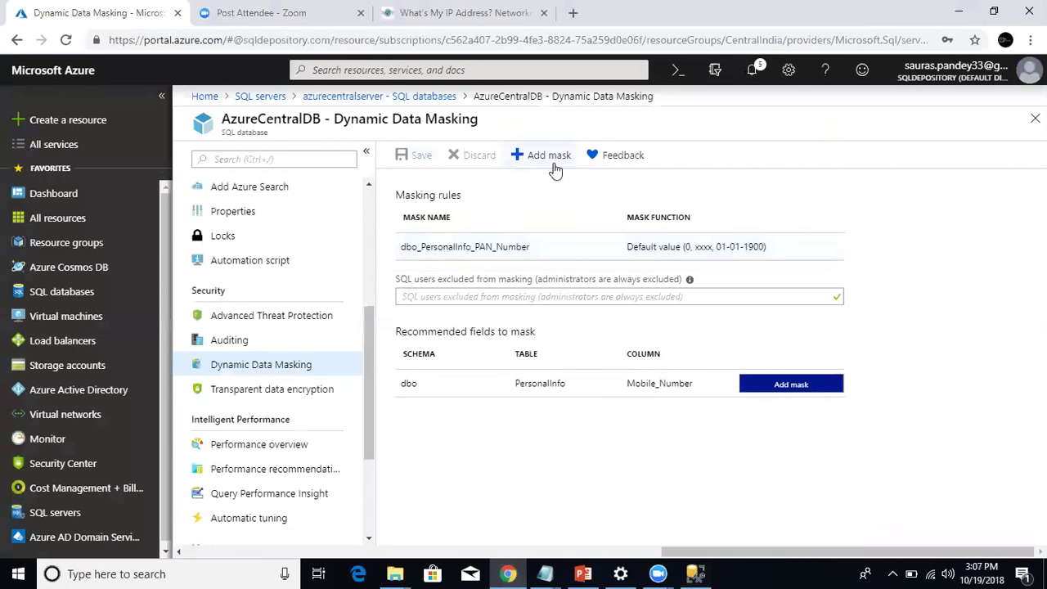
left_click(552, 250)
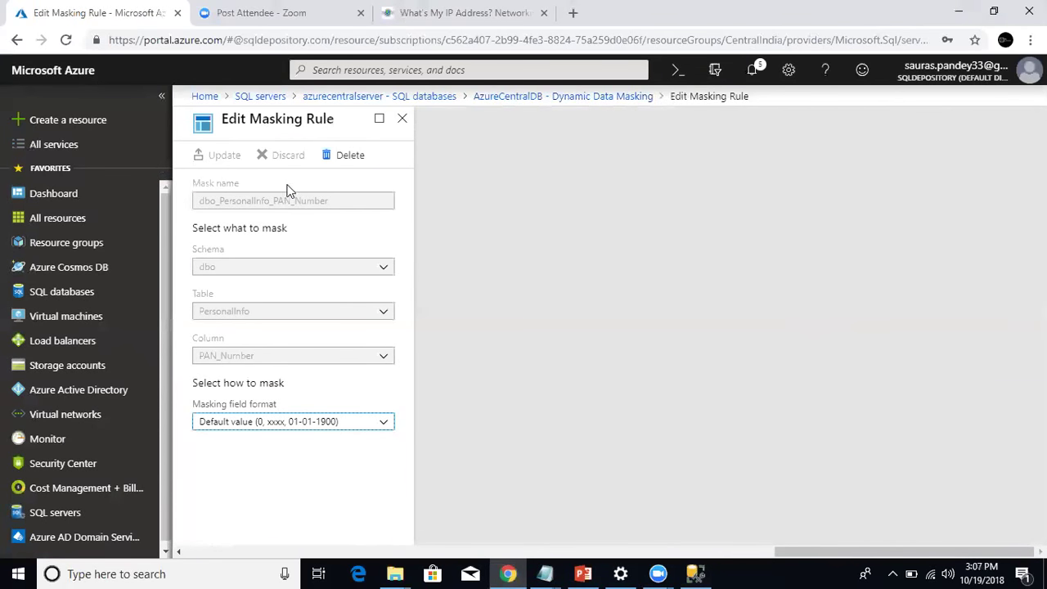
left_click(334, 163)
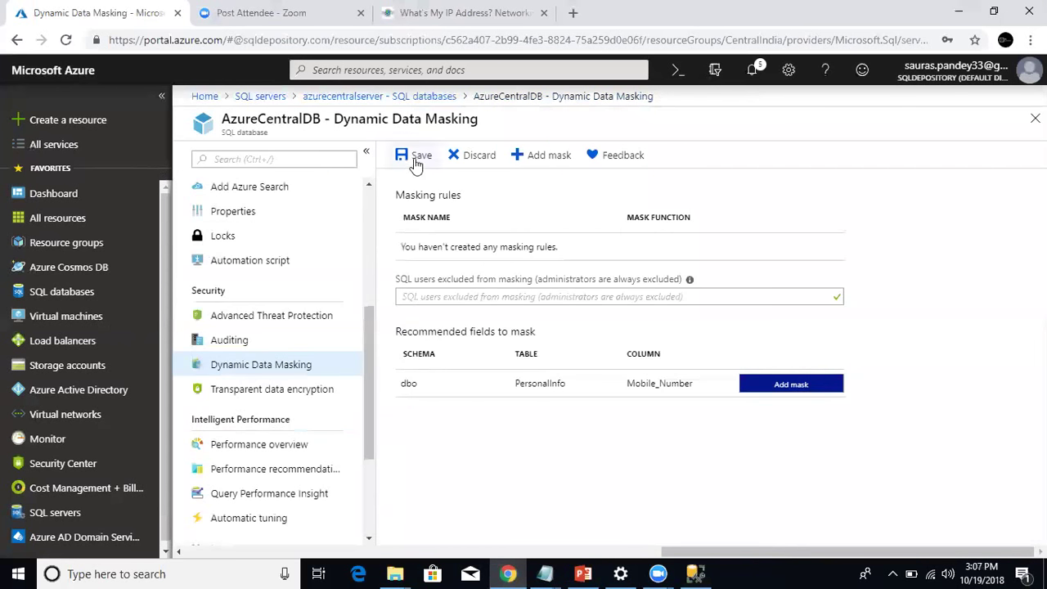
left_click(417, 157)
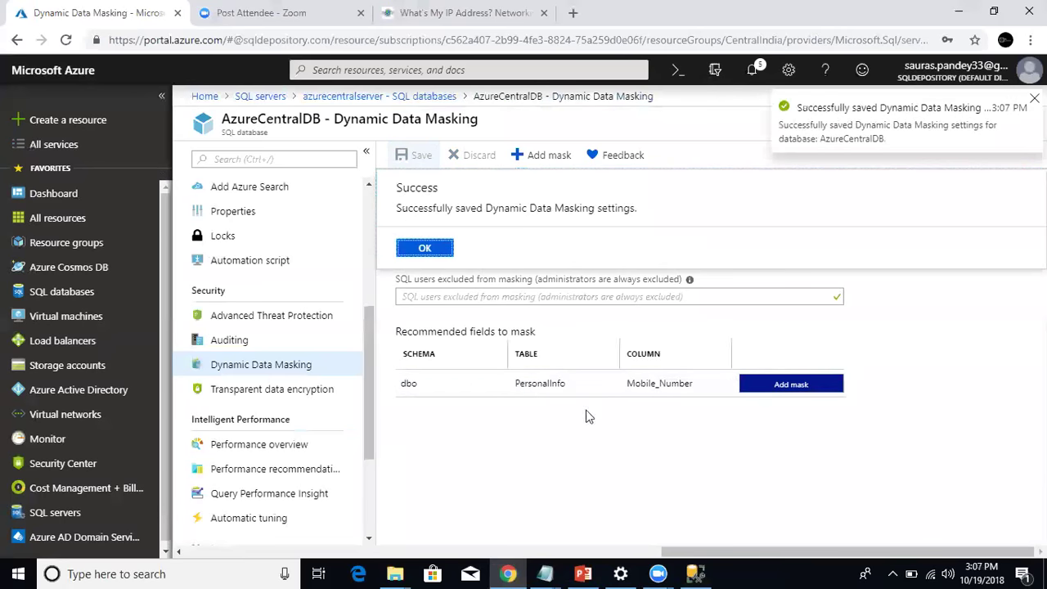
left_click(425, 248)
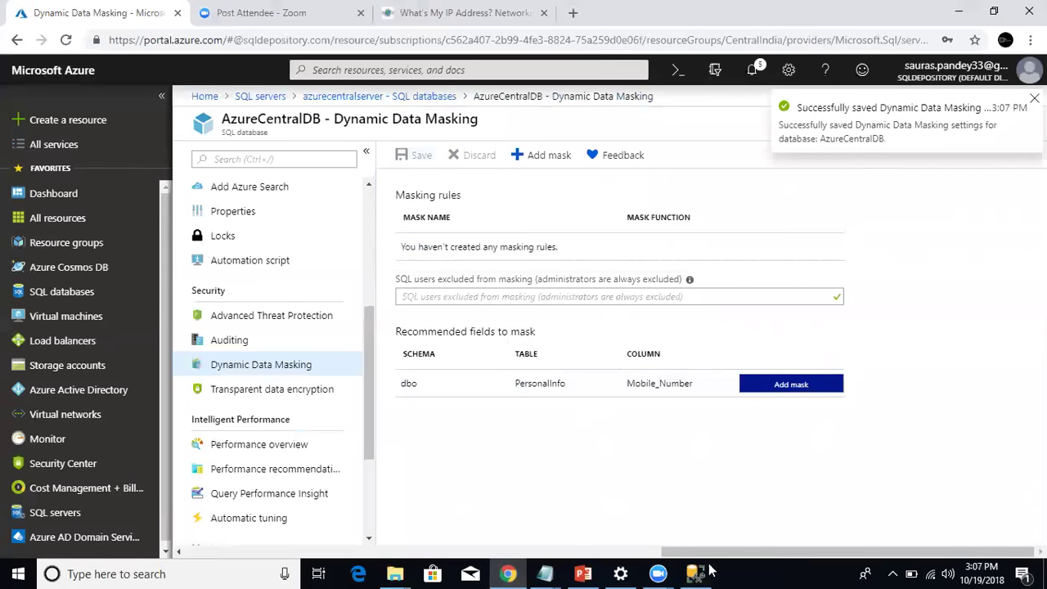
left_click(695, 570)
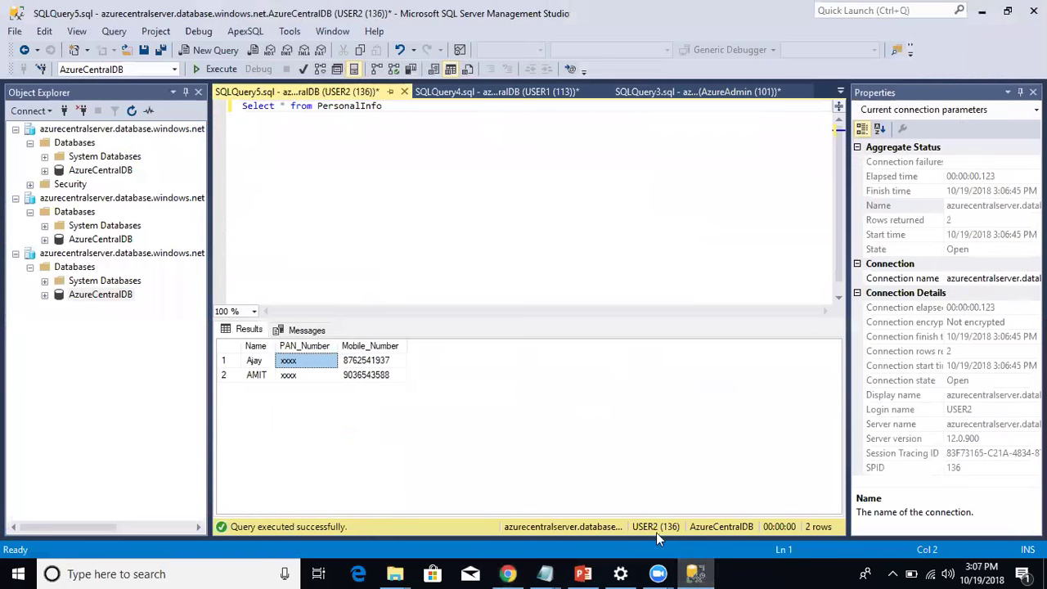
Rerun Select * from PersonalInfo as USER2 so PAN_Number values appear unmasked.
left_click(323, 374)
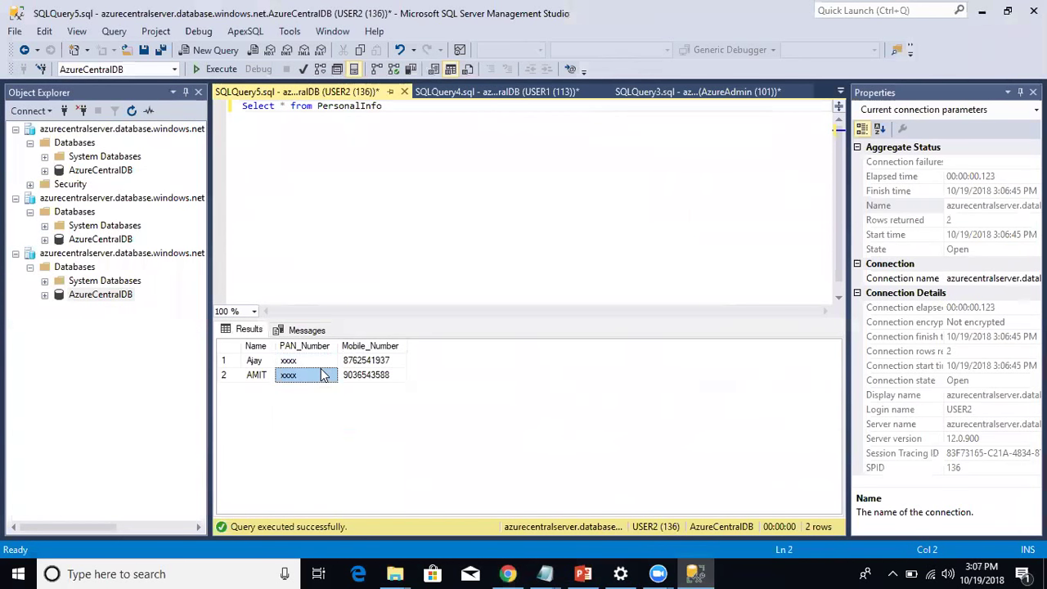
left_click(319, 359)
left_click(471, 147)
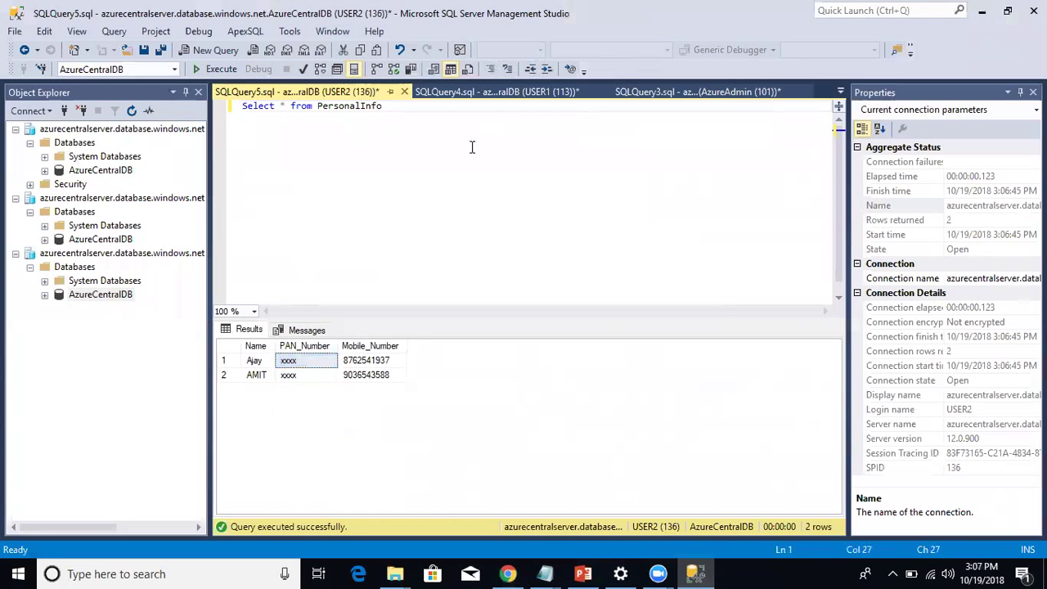
left_click(217, 68)
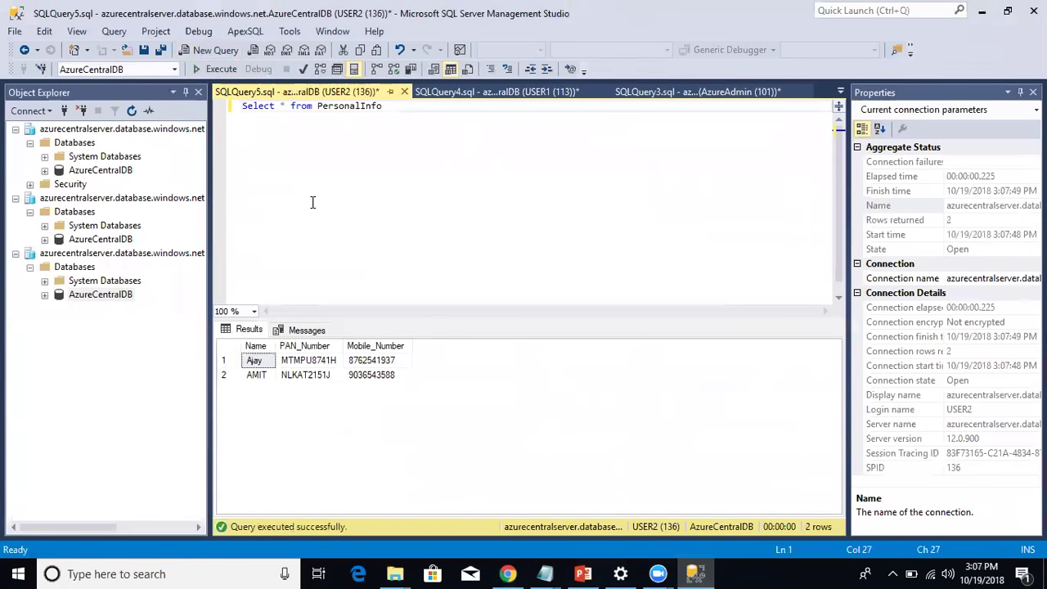